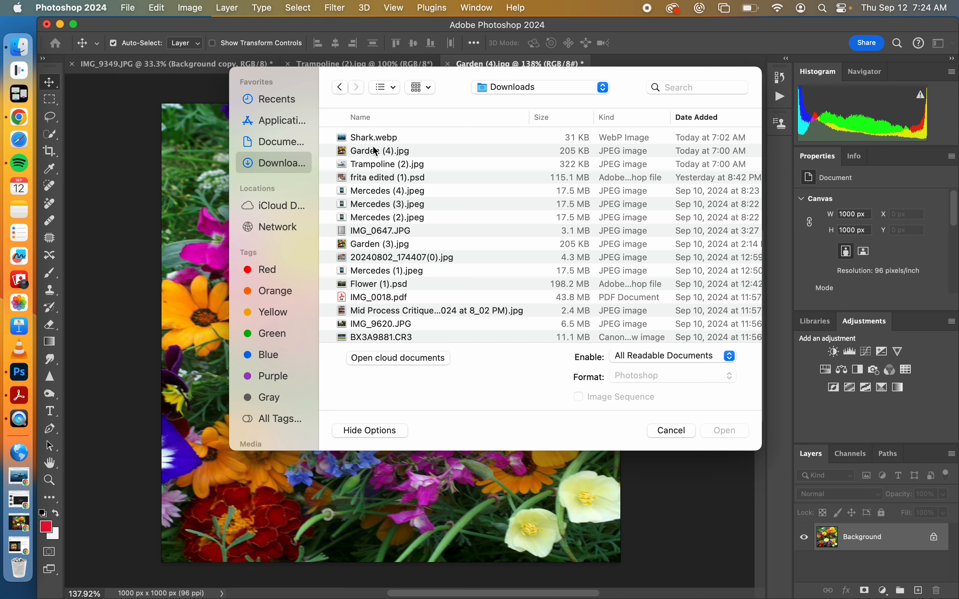
# Open Trampoline (2).jpg from the Downloads folder and switch back to the Garden (4).jpg document.
pyautogui.click(379, 164)
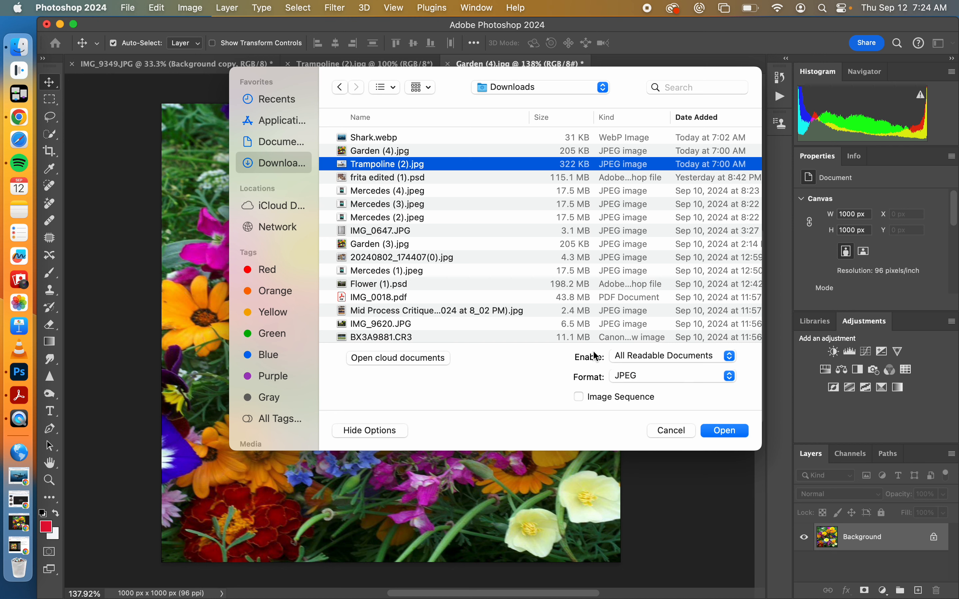
pyautogui.click(706, 432)
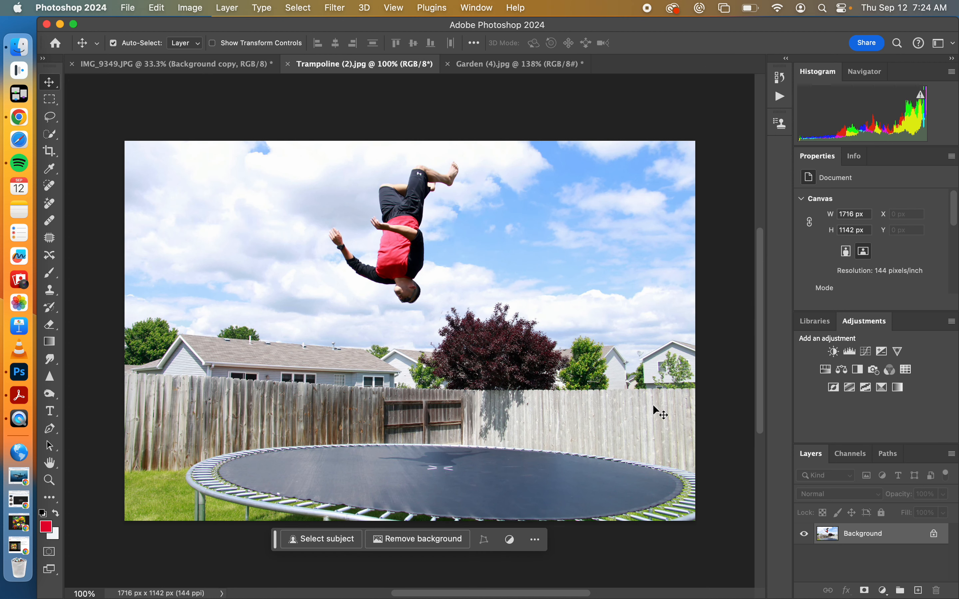
pyautogui.click(469, 69)
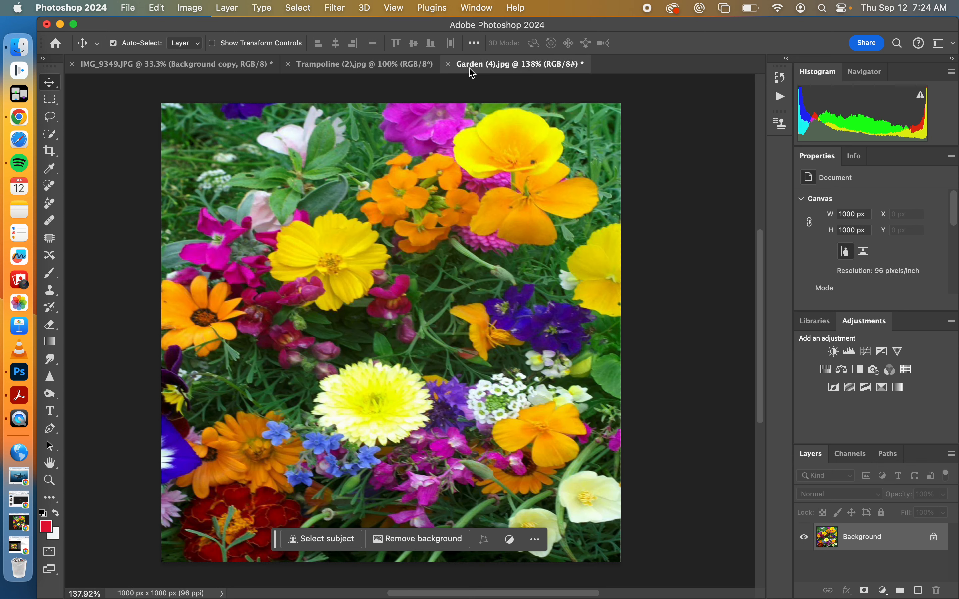
pyautogui.click(426, 65)
pyautogui.click(481, 70)
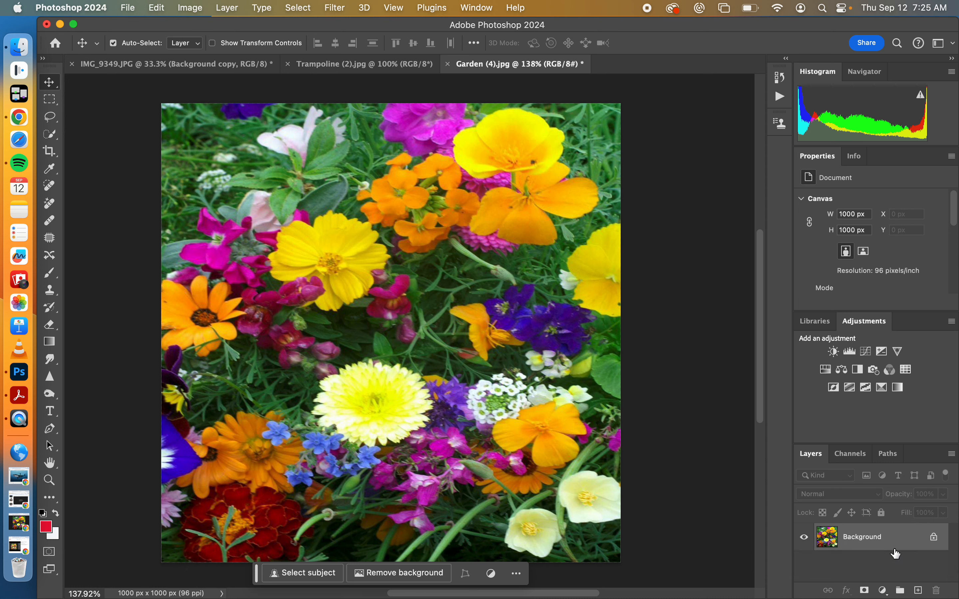
# Duplicate the Background layer and rename the copy as Garden.
pyautogui.moveTo(899, 547); pyautogui.dragTo(920, 591)
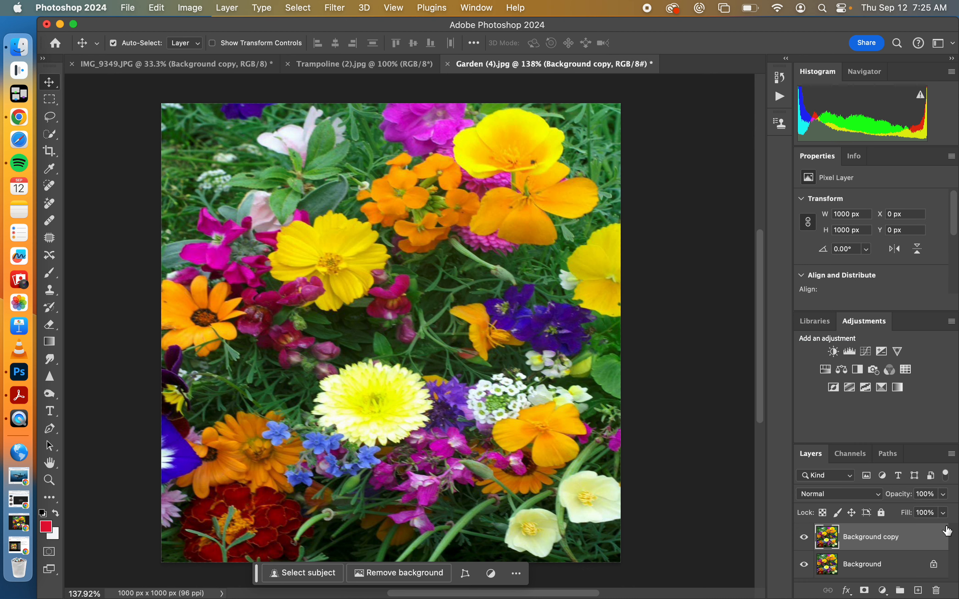
pyautogui.write('Gra')
pyautogui.click(893, 545)
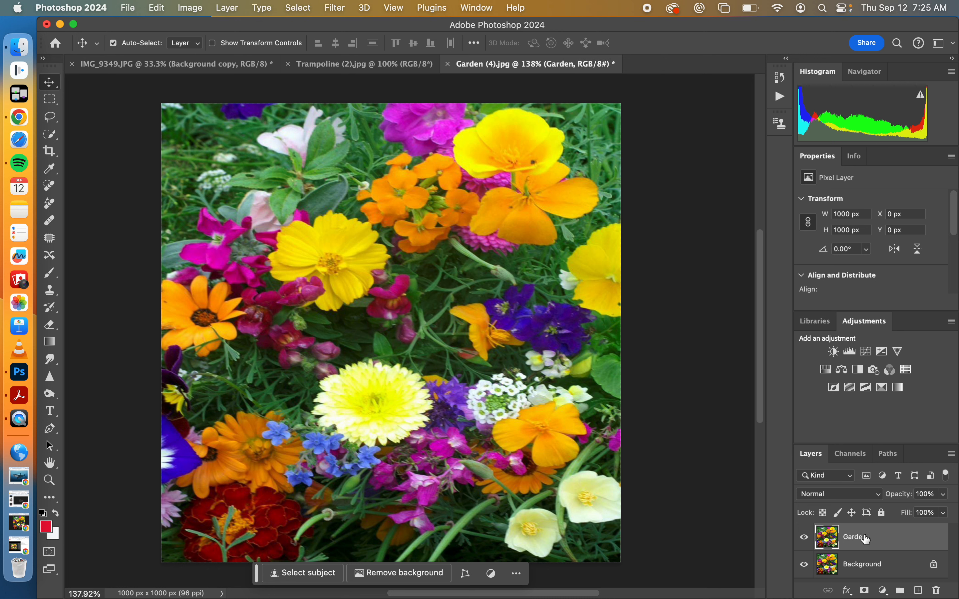
pyautogui.click(951, 456)
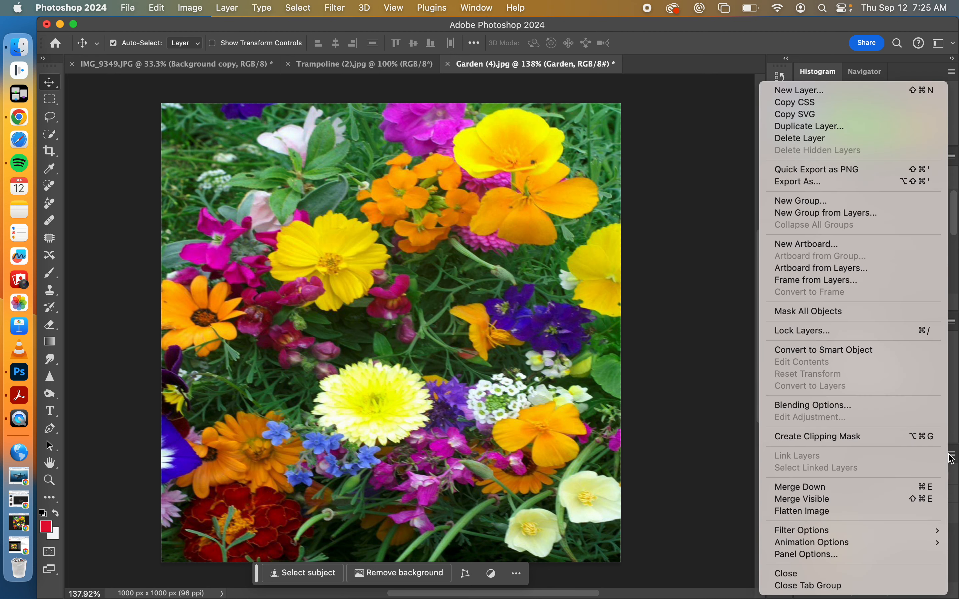
pyautogui.click(738, 225)
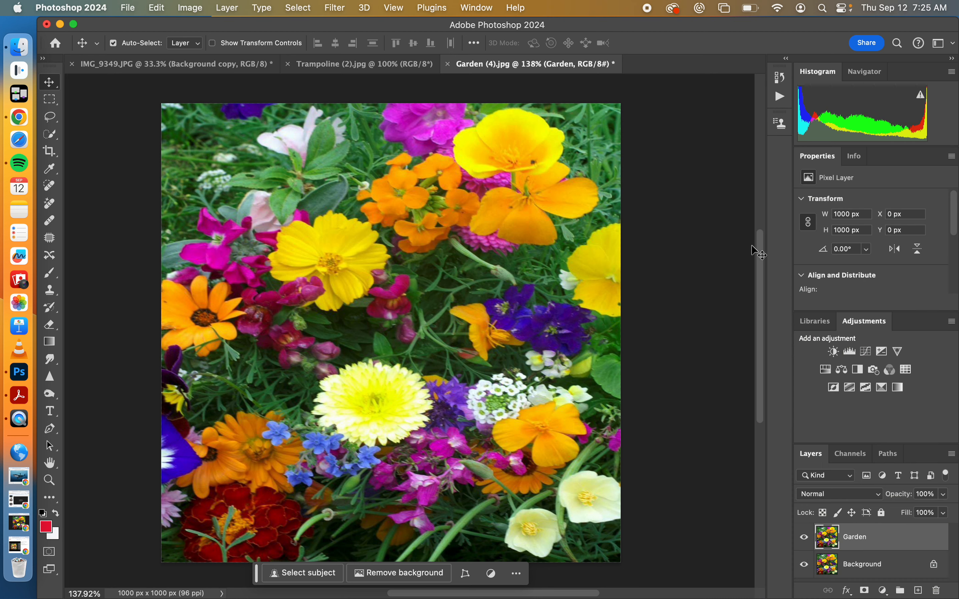
pyautogui.rightClick(876, 537)
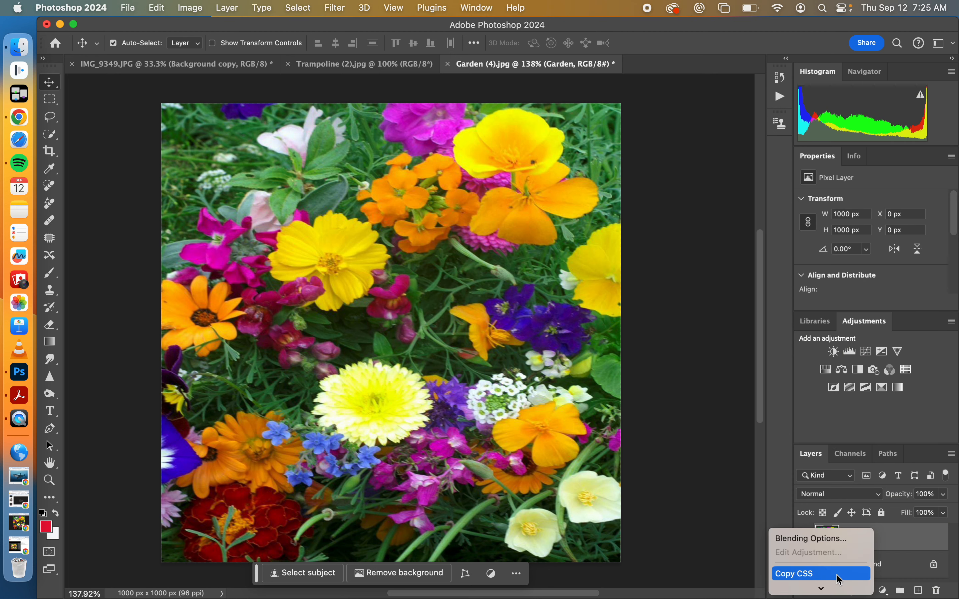
pyautogui.scroll(-5, 804, 414)
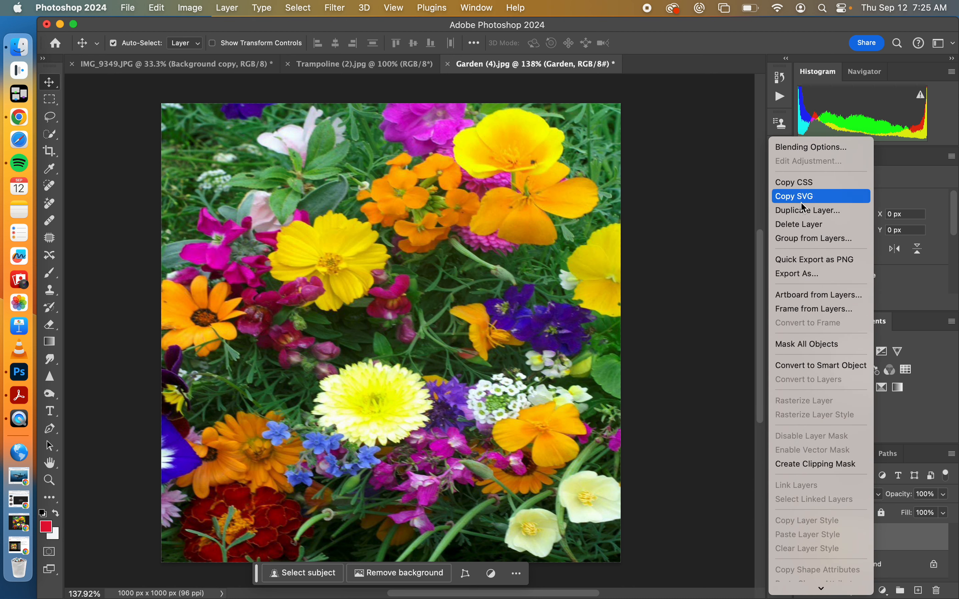
pyautogui.click(687, 212)
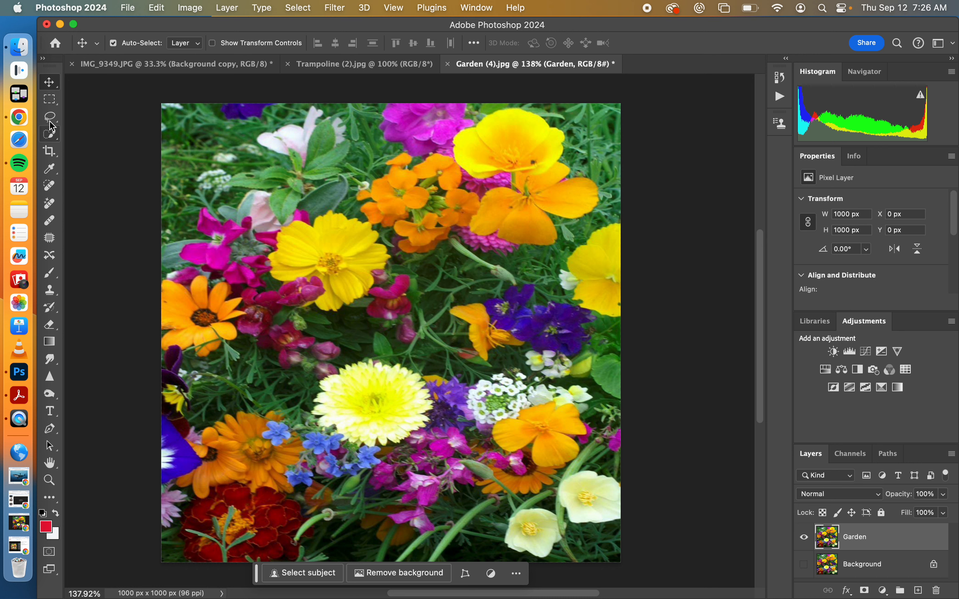
# Select a rectangle about 263 × 244 px over the pink and yellow flowers with the Rectangular Marquee and move its pixels to about X 301, Y 270 px.
pyautogui.click(50, 100)
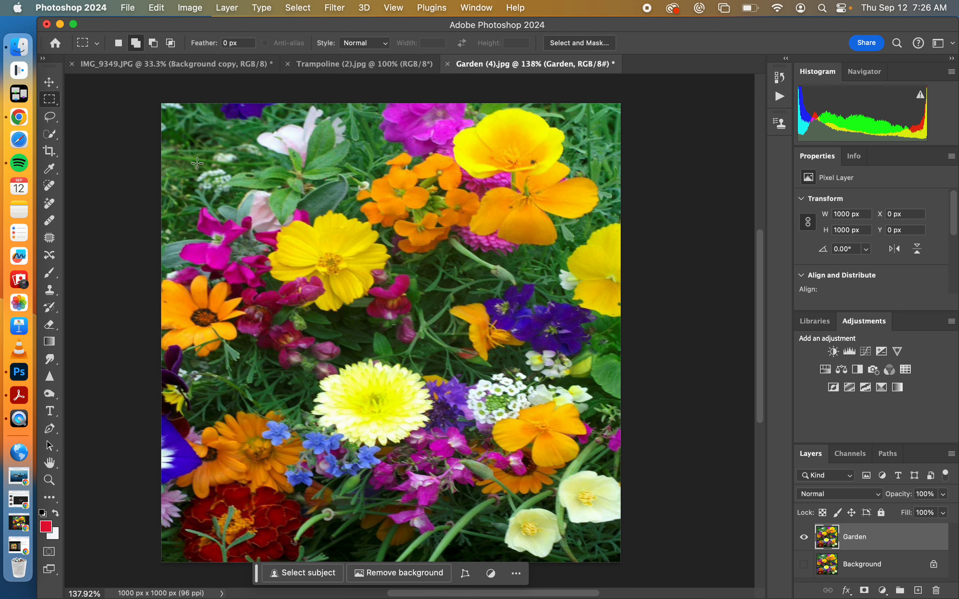
pyautogui.moveTo(213, 182); pyautogui.dragTo(331, 292)
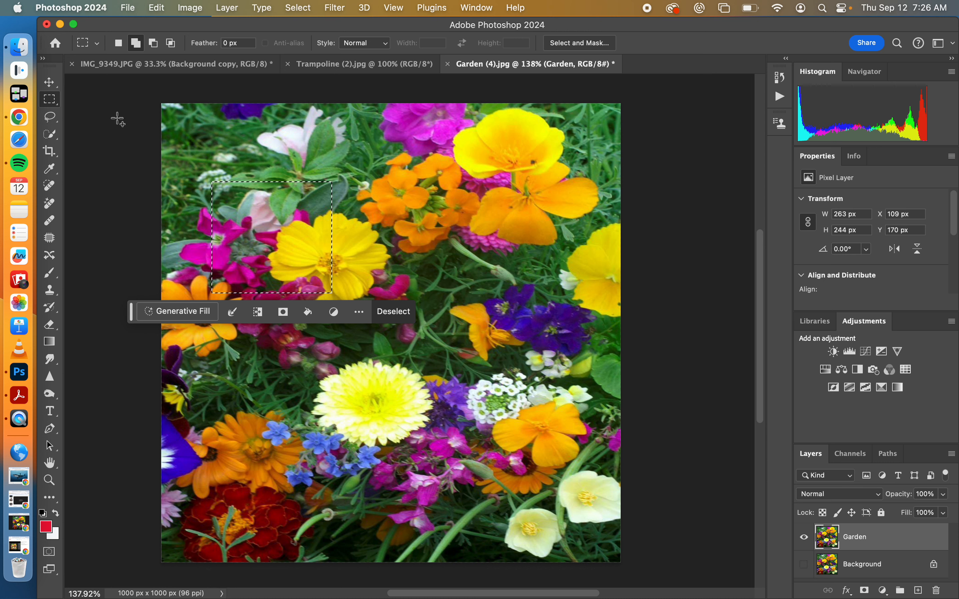
pyautogui.click(49, 82)
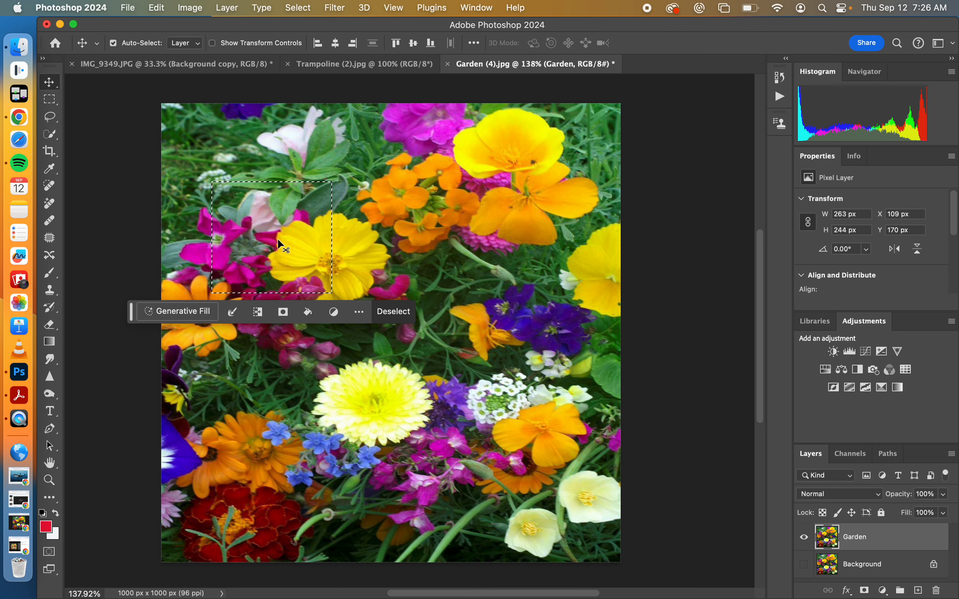
pyautogui.moveTo(278, 216); pyautogui.dragTo(346, 277)
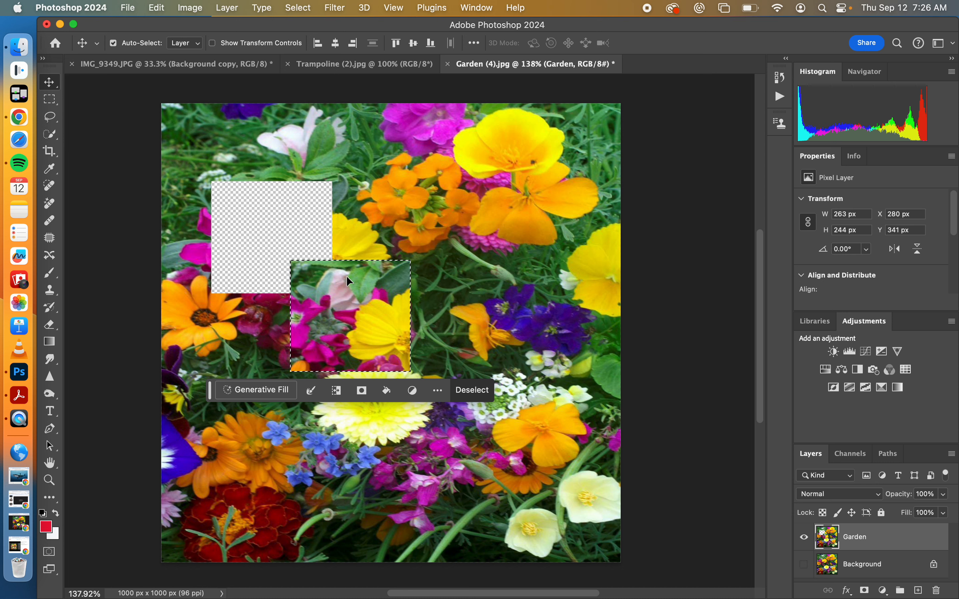
pyautogui.moveTo(347, 277)
pyautogui.mouseDown()
pyautogui.moveTo(339, 290)
pyautogui.moveTo(348, 262)
pyautogui.mouseUp()
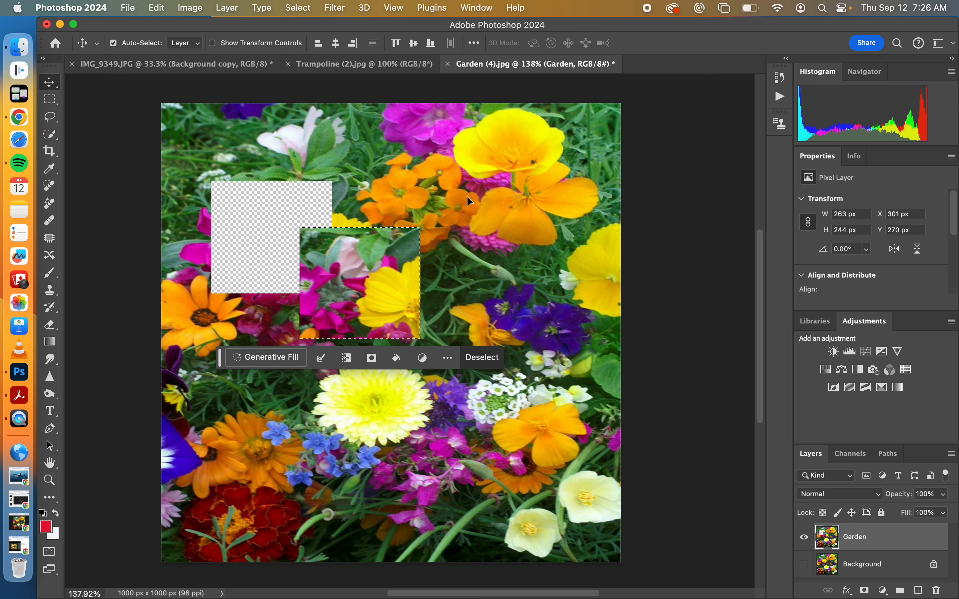
# Try moving the selected flower patch to other positions and undo the trial moves.
pyautogui.moveTo(332, 263); pyautogui.dragTo(313, 268)
pyautogui.press('super+z')
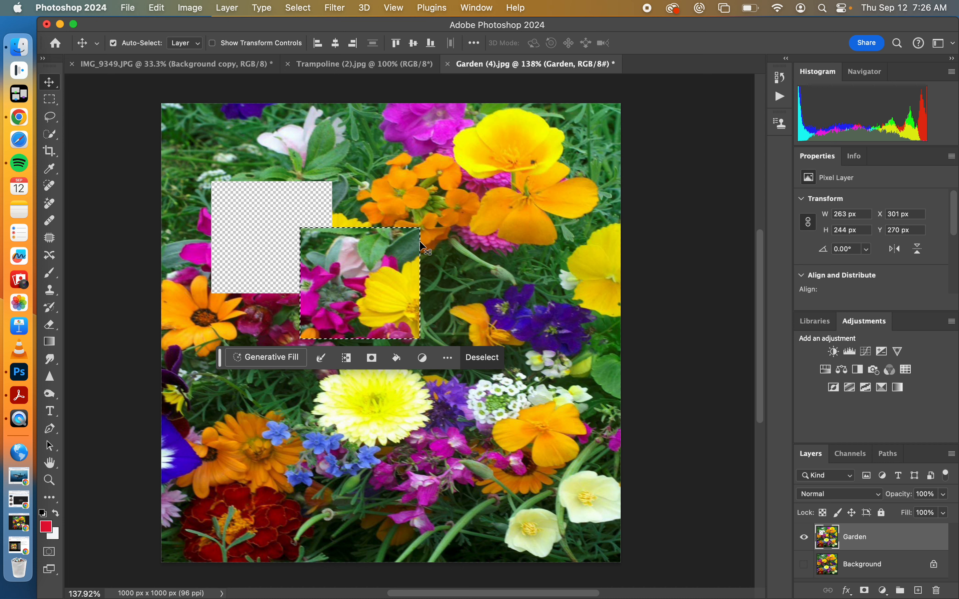
pyautogui.moveTo(328, 252)
pyautogui.mouseDown()
pyautogui.moveTo(308, 233)
pyautogui.moveTo(314, 241)
pyautogui.mouseUp()
pyautogui.press('super+z')
# Deselect the moved flower patch.
pyautogui.press('super+d')
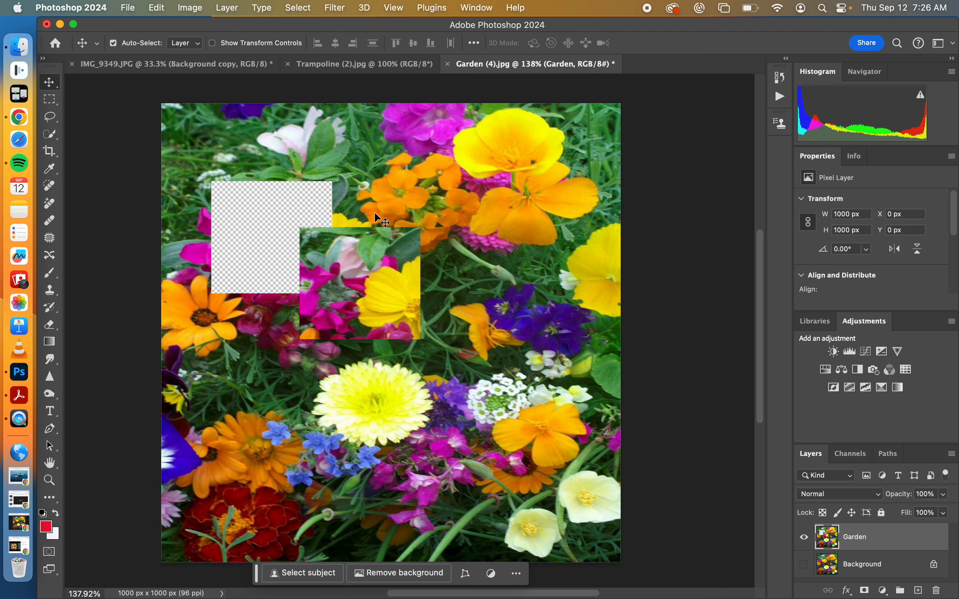
pyautogui.press('super+z')
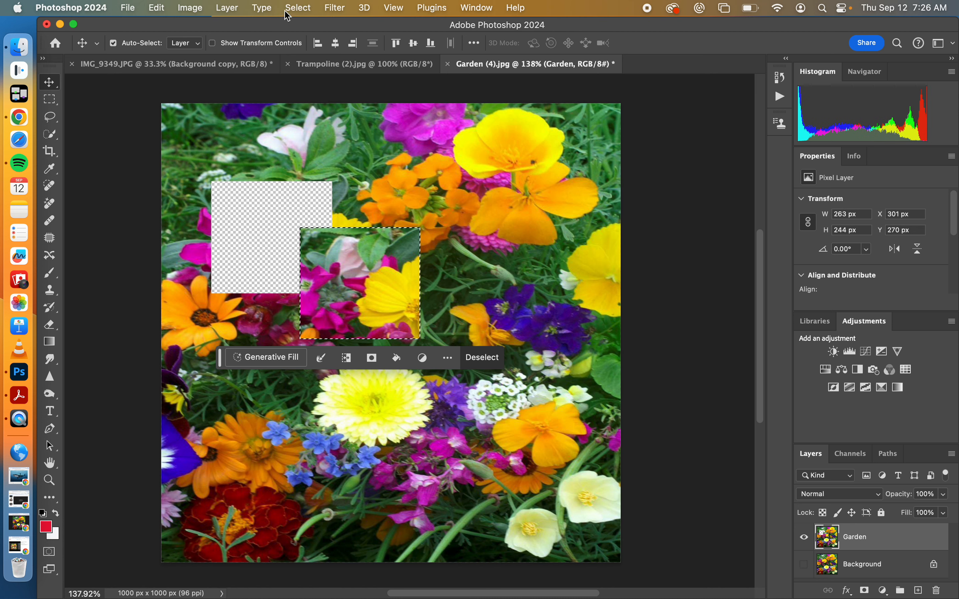
pyautogui.click(299, 7)
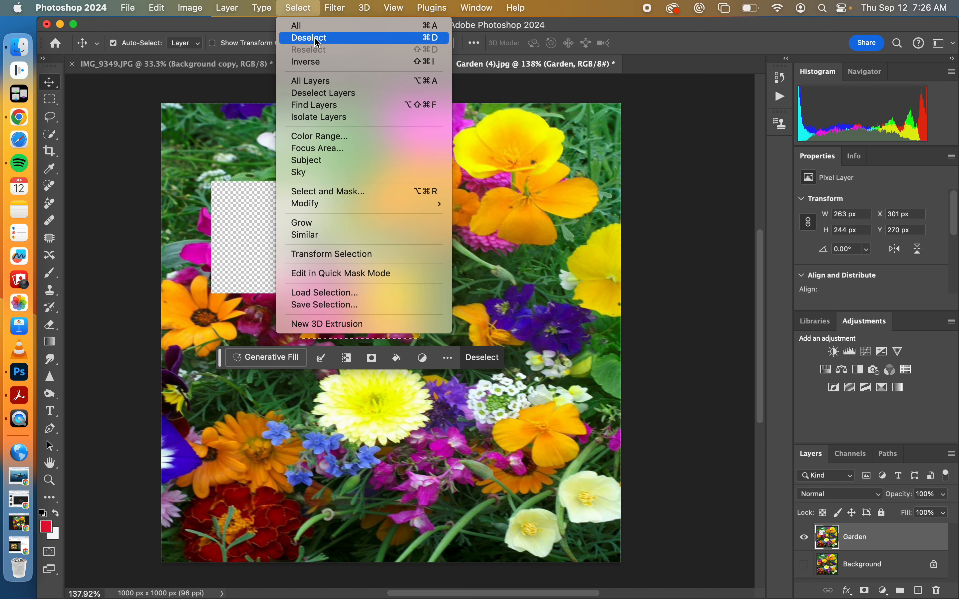
pyautogui.click(309, 37)
pyautogui.moveTo(371, 281); pyautogui.dragTo(378, 304)
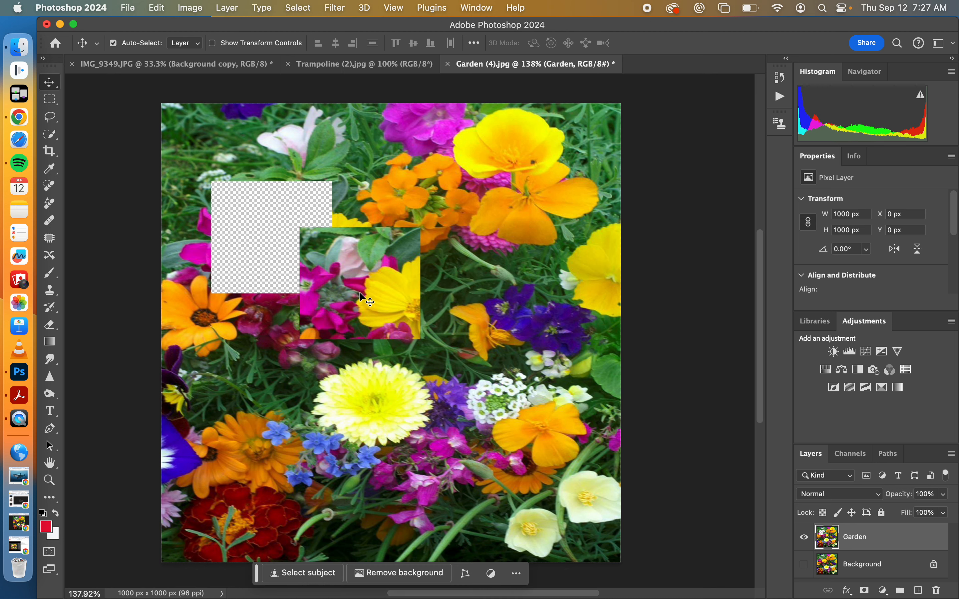
# Reselect the flower patch with a rectangle about 265 × 249 px and move its pixels to about X 199, Y 219 px.
pyautogui.click(50, 99)
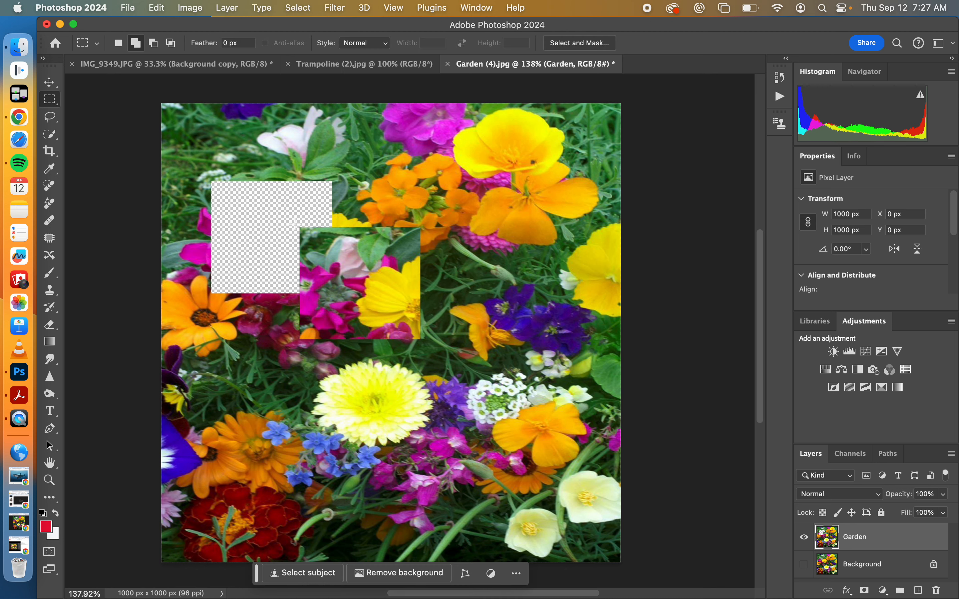
pyautogui.moveTo(300, 227); pyautogui.dragTo(421, 340)
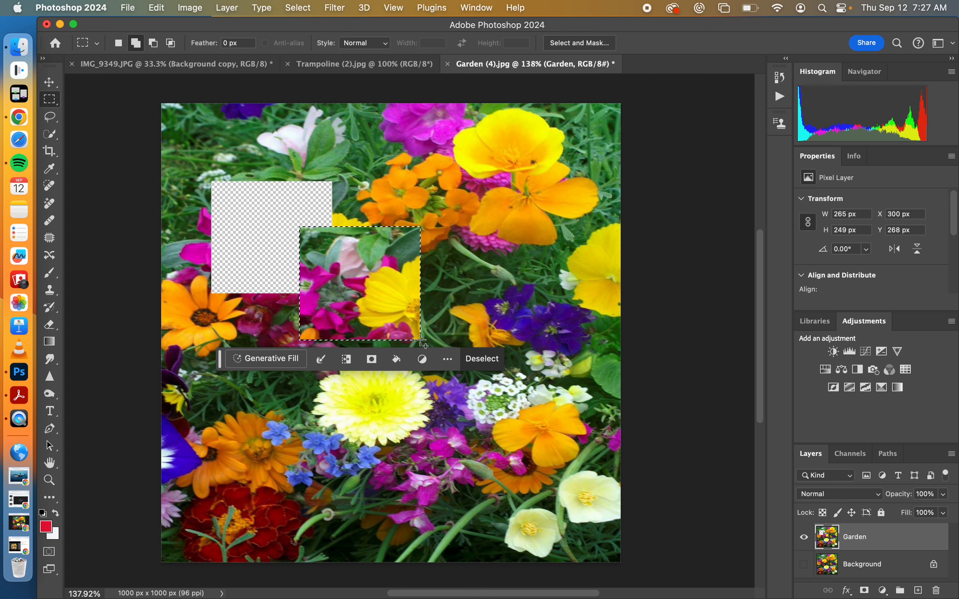
pyautogui.click(49, 82)
pyautogui.moveTo(355, 251); pyautogui.dragTo(309, 229)
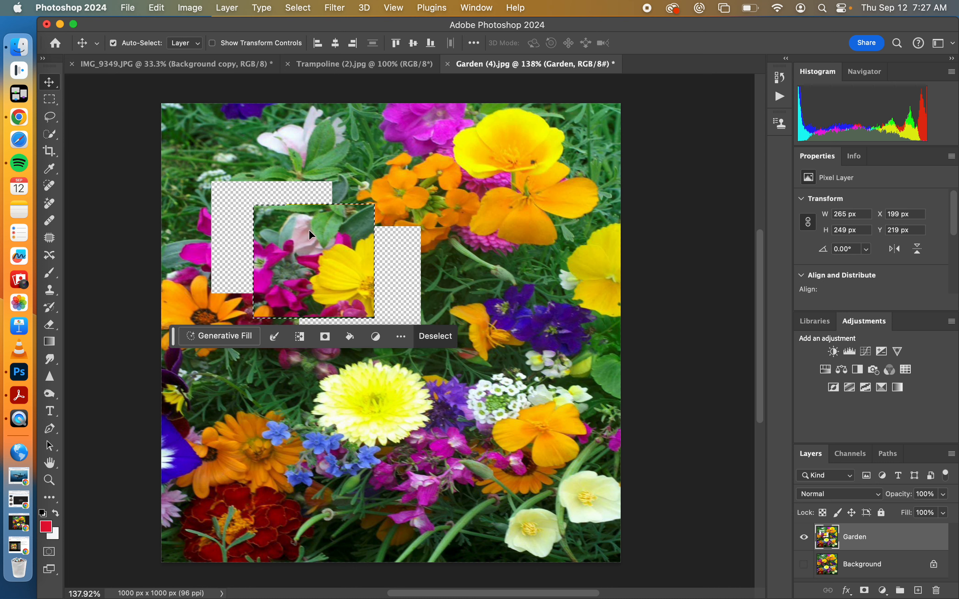
# Return to the Rectangular Marquee tool and clear the selection around the flower patch.
pyautogui.press('m')
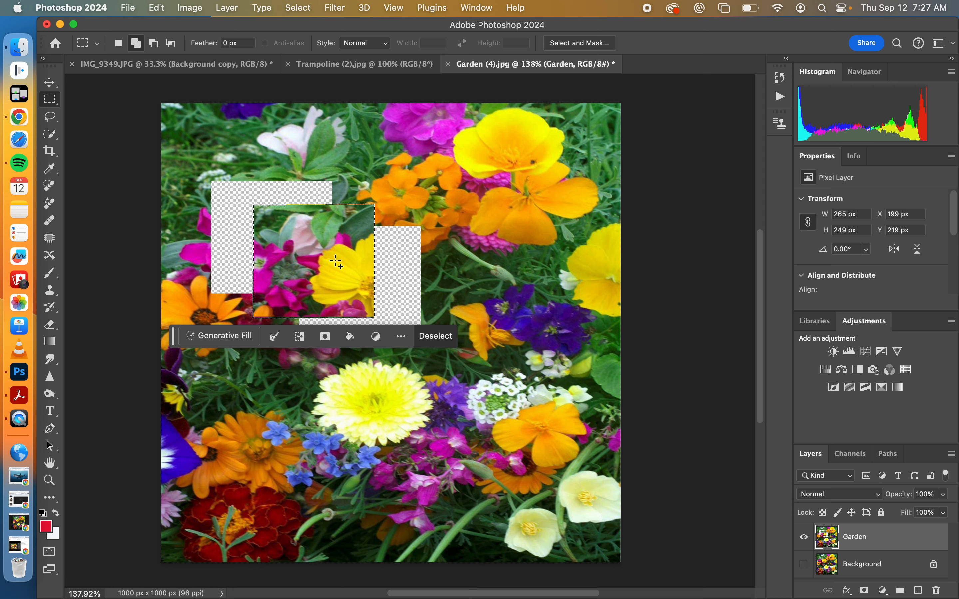
pyautogui.click(326, 239)
pyautogui.moveTo(326, 239); pyautogui.dragTo(352, 234)
pyautogui.click(337, 125)
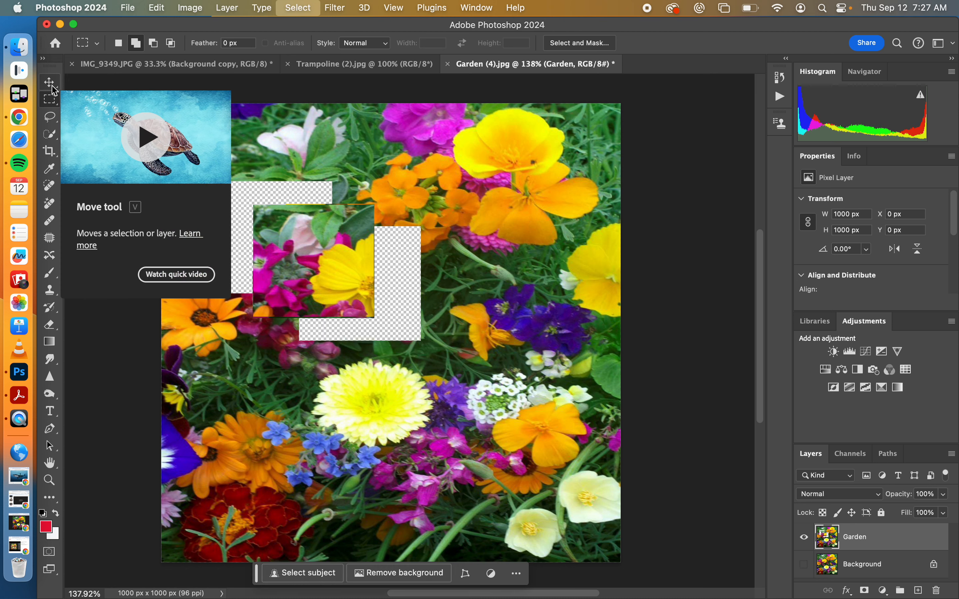
# Select a rectangle about 242 × 298 px over the yellow and orange poppies and set the marquee mode to New selection.
pyautogui.moveTo(447, 133); pyautogui.dragTo(558, 269)
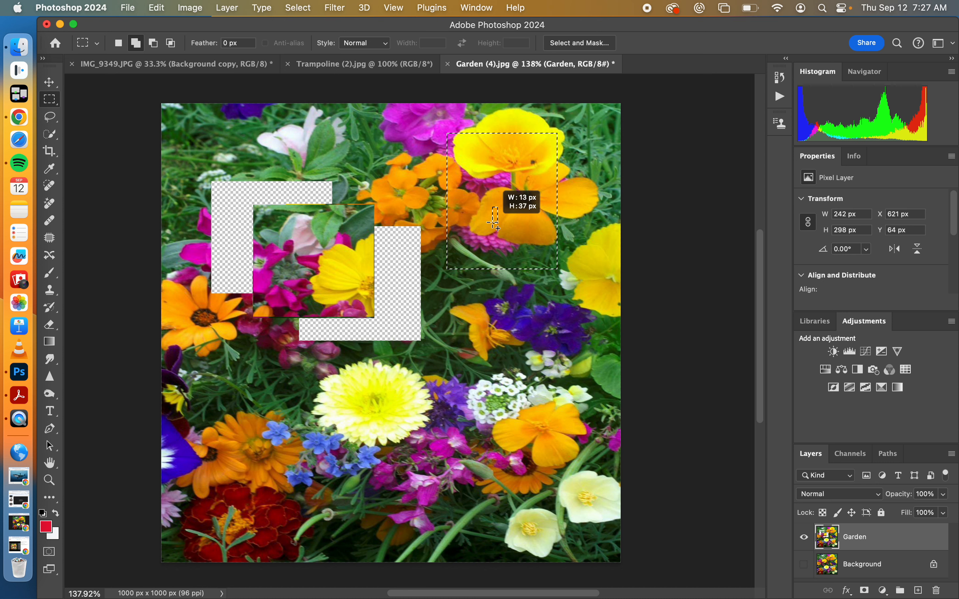
pyautogui.click(121, 43)
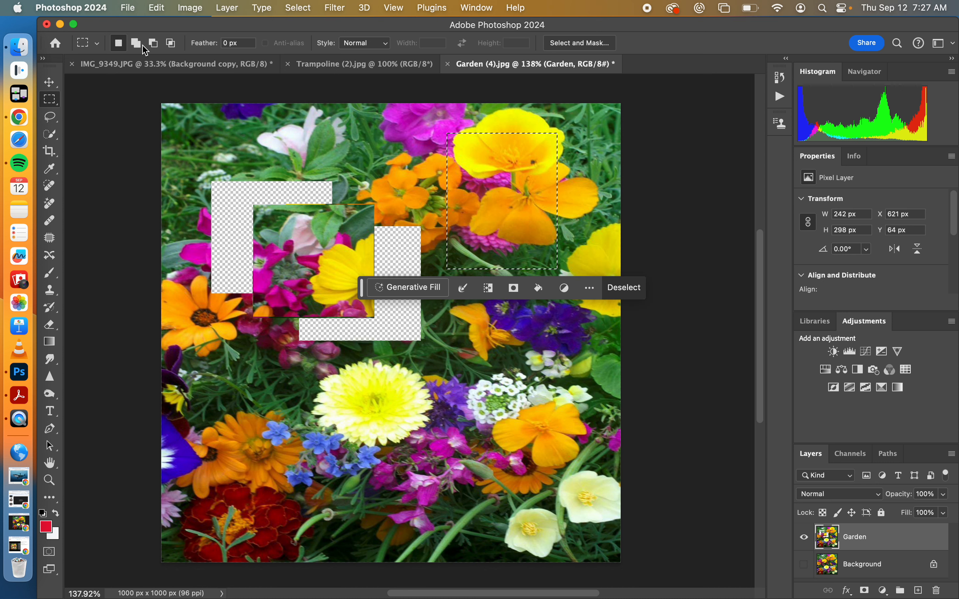
pyautogui.press('super+c')
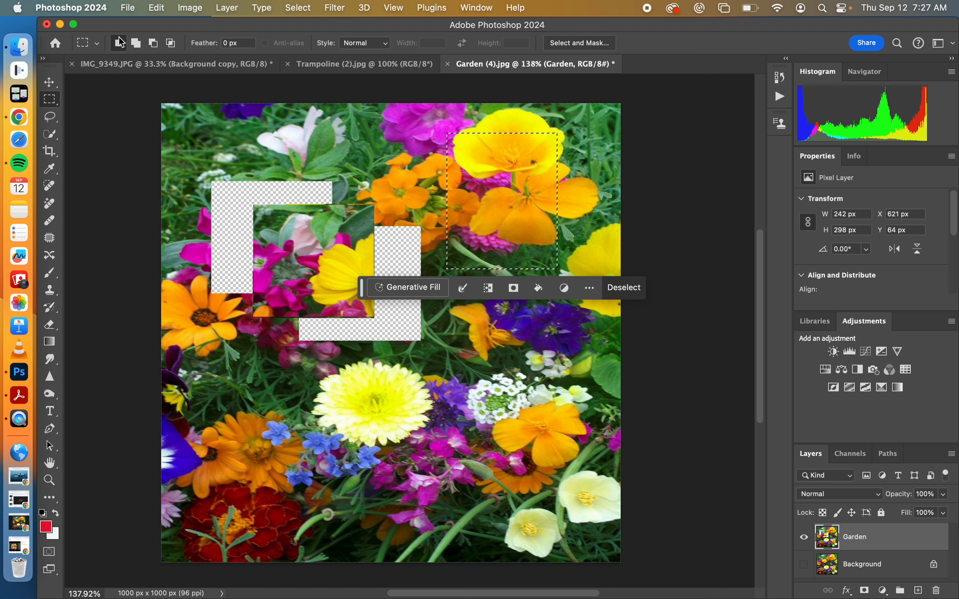
# Replace the selection with a new rectangle about 262 × 354 px and move its outline to about X 623, Y 128 px.
pyautogui.moveTo(513, 225); pyautogui.dragTo(500, 255)
pyautogui.moveTo(433, 391); pyautogui.dragTo(553, 485)
pyautogui.moveTo(444, 126); pyautogui.dragTo(565, 288)
pyautogui.moveTo(507, 222); pyautogui.dragTo(499, 352)
pyautogui.moveTo(484, 292); pyautogui.dragTo(494, 202)
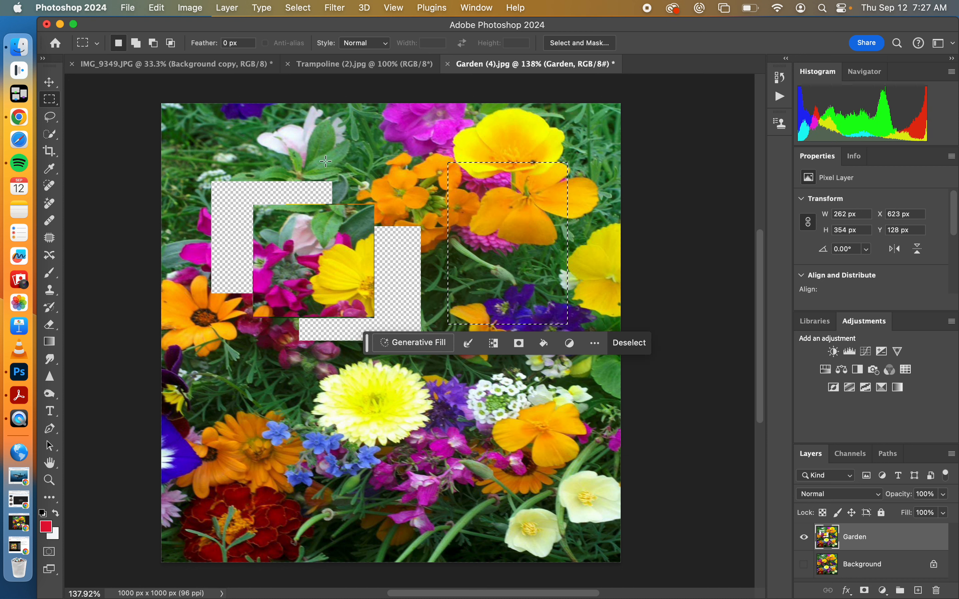
# Add four overlapping rectangles to the selection, extending it to about 433 × 728 px overall.
pyautogui.click(135, 43)
pyautogui.moveTo(407, 260); pyautogui.dragTo(506, 391)
pyautogui.moveTo(454, 354); pyautogui.dragTo(579, 473)
pyautogui.moveTo(491, 237); pyautogui.dragTo(603, 393)
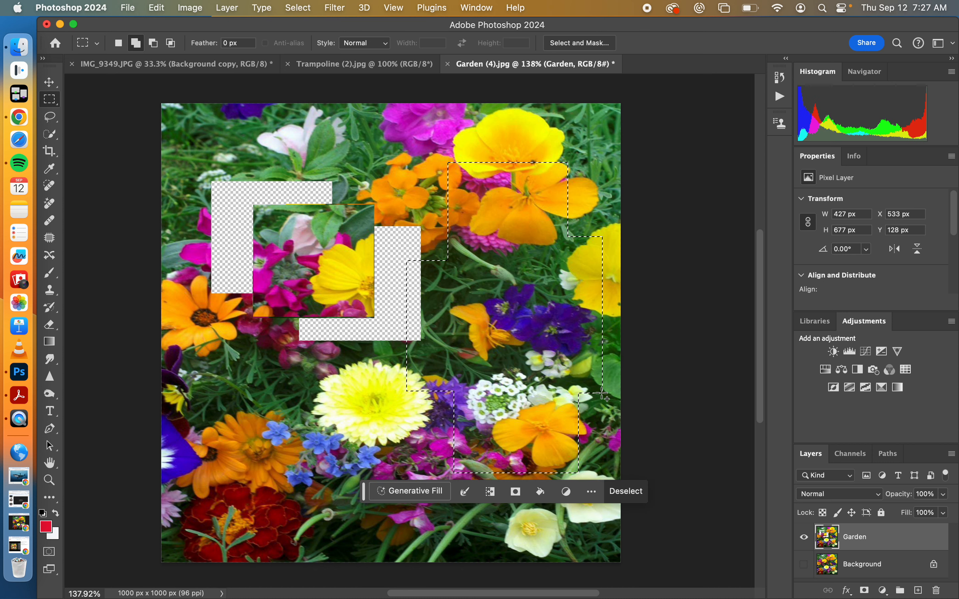
pyautogui.moveTo(404, 139); pyautogui.dragTo(486, 217)
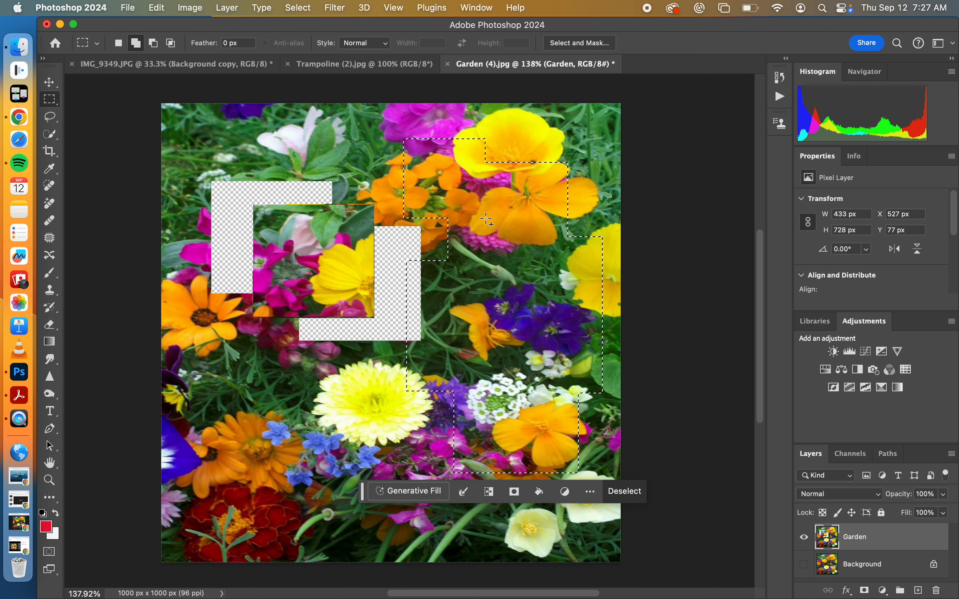
# Subtract rectangles from the selection's upper-left and lower-right corners, and switch to the Move tool.
pyautogui.click(152, 43)
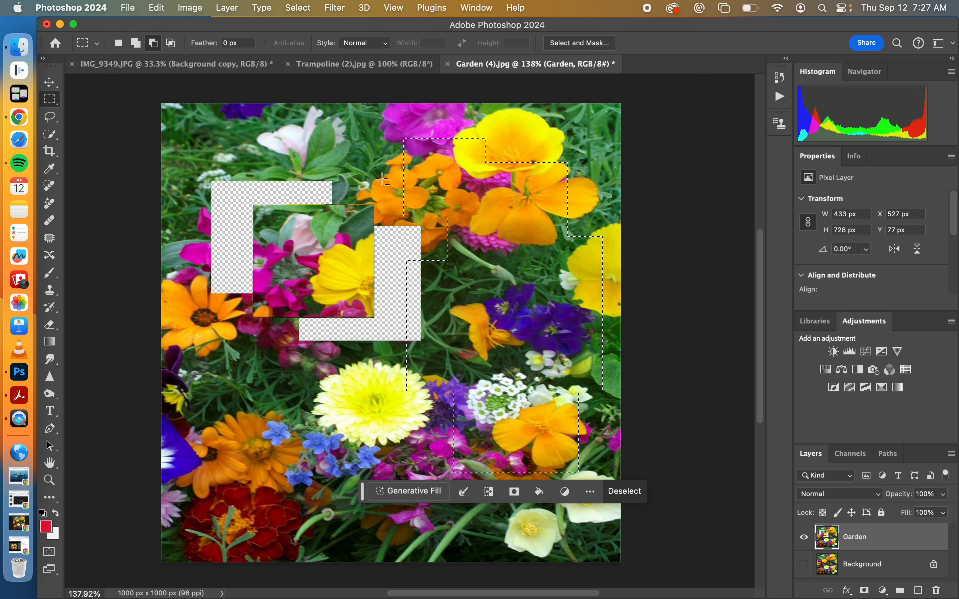
pyautogui.moveTo(396, 135); pyautogui.dragTo(457, 200)
pyautogui.moveTo(606, 463); pyautogui.dragTo(536, 394)
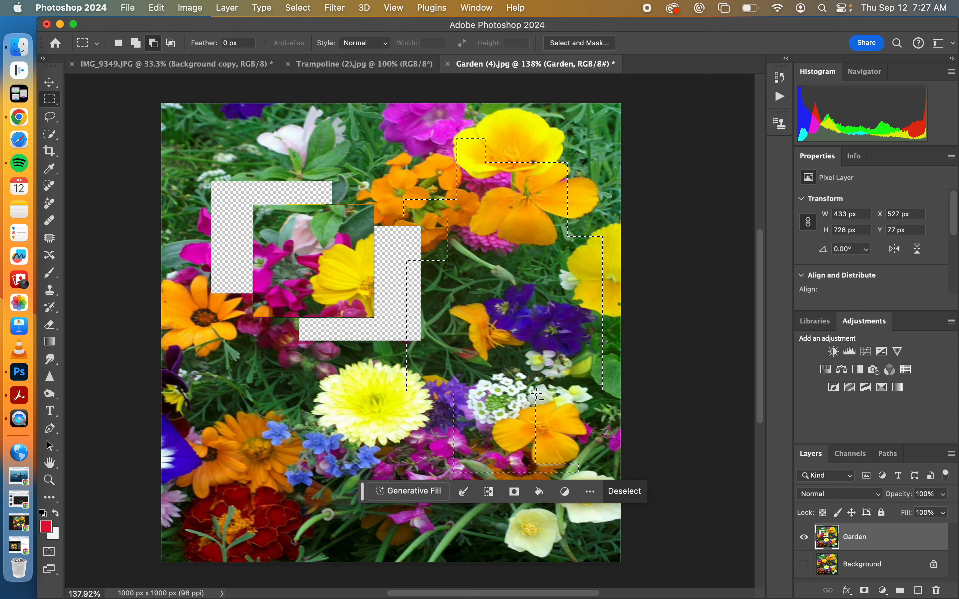
pyautogui.click(51, 81)
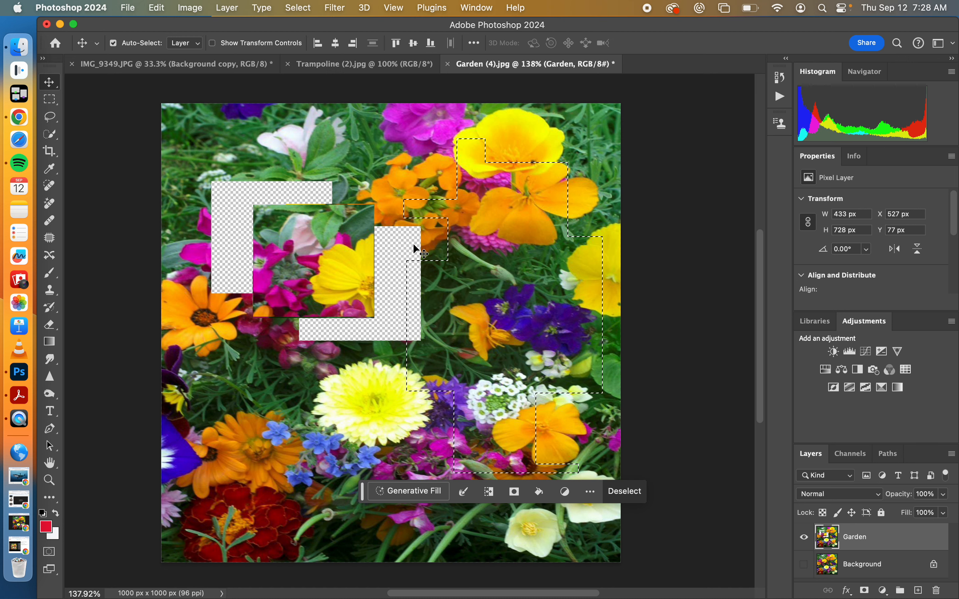
# Move the selected pixels to about X 284, Y 186 px, deselect, and shift the whole Garden layer to about X 31 px.
pyautogui.moveTo(490, 275); pyautogui.dragTo(393, 298)
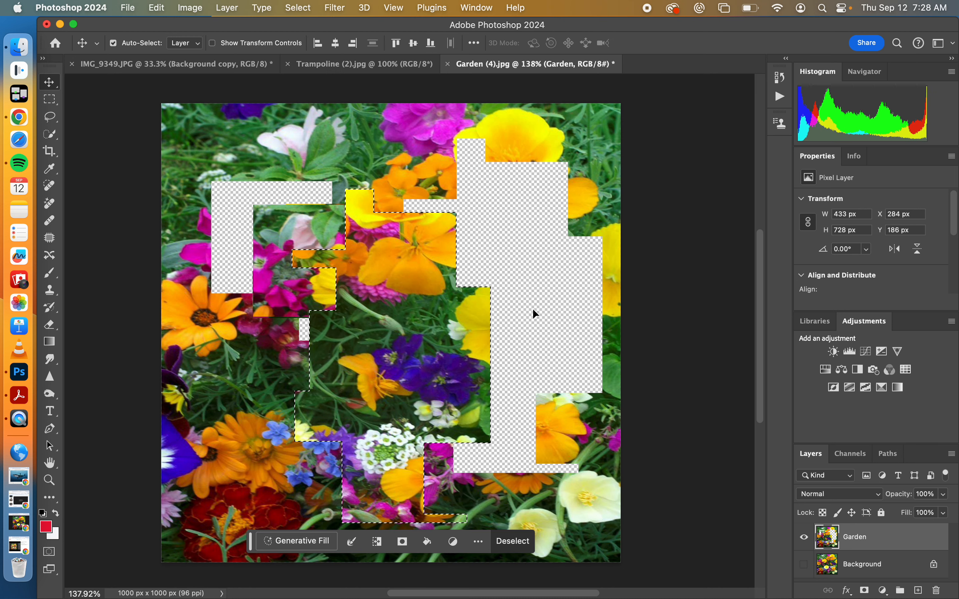
pyautogui.press('super+d')
pyautogui.moveTo(413, 342); pyautogui.dragTo(419, 305)
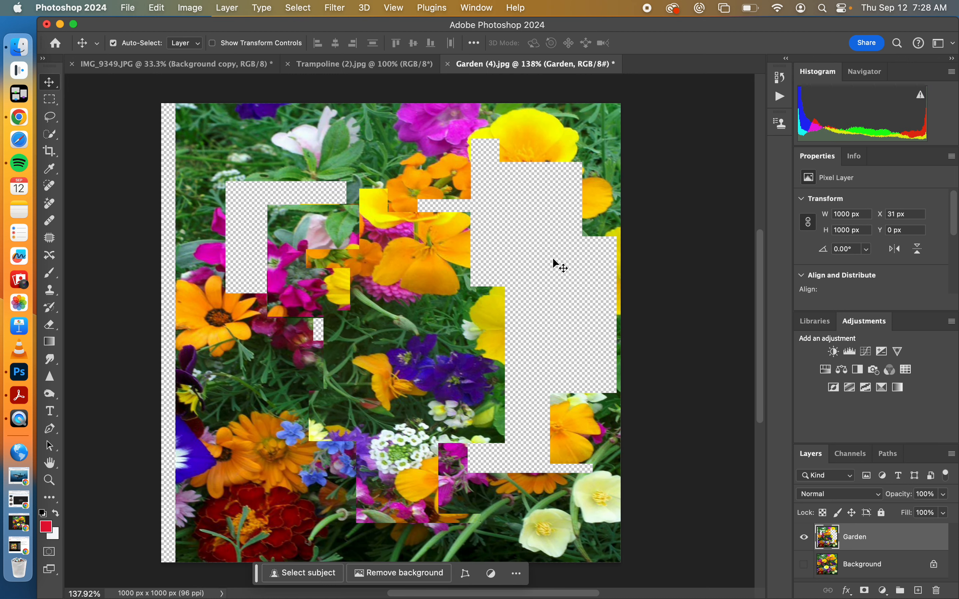
# Delete the Garden layer, and duplicate the Background layer with the original hidden.
pyautogui.moveTo(922, 545); pyautogui.dragTo(937, 591)
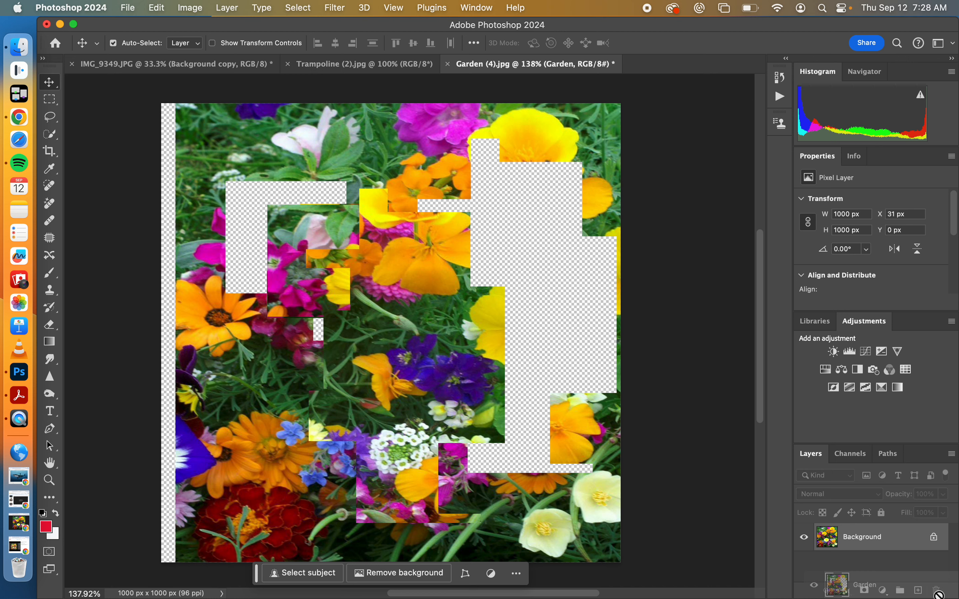
pyautogui.moveTo(889, 545); pyautogui.dragTo(919, 591)
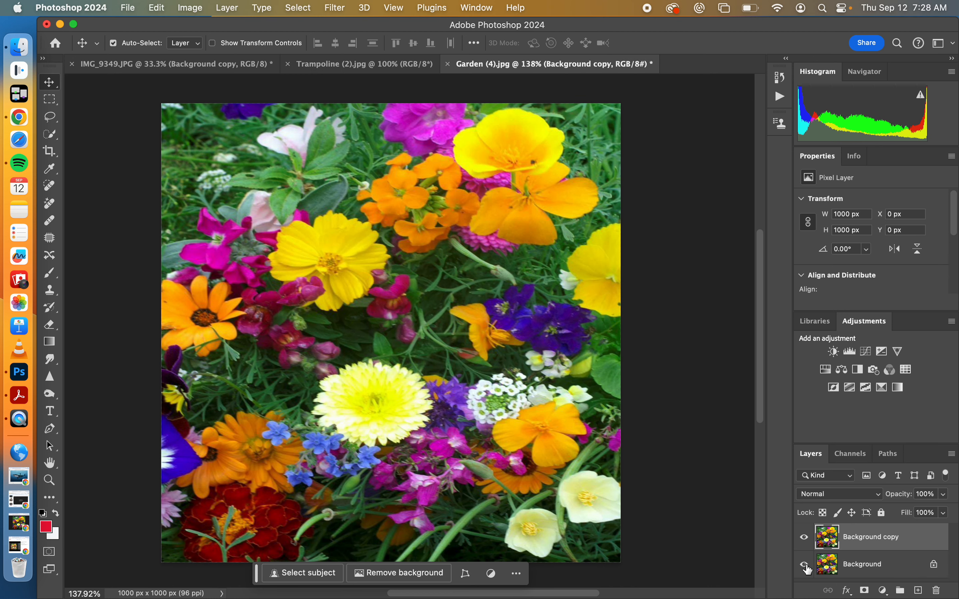
# Draw an elliptical selection about 305 × 232 px around the pale yellow flower and move its outline to about X 317, Y 538 px.
pyautogui.click(55, 100)
pyautogui.click(79, 110)
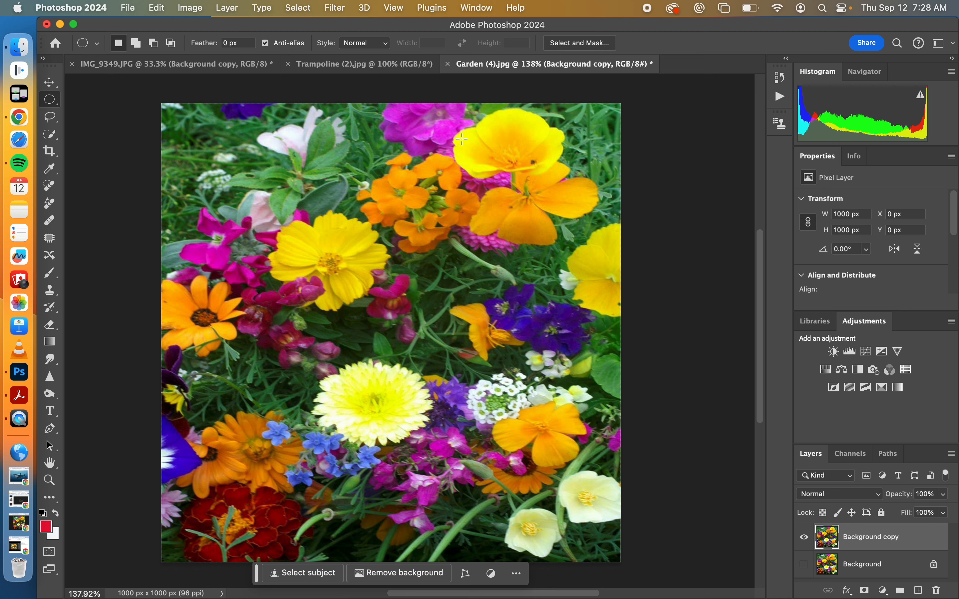
pyautogui.moveTo(318, 359); pyautogui.dragTo(454, 466)
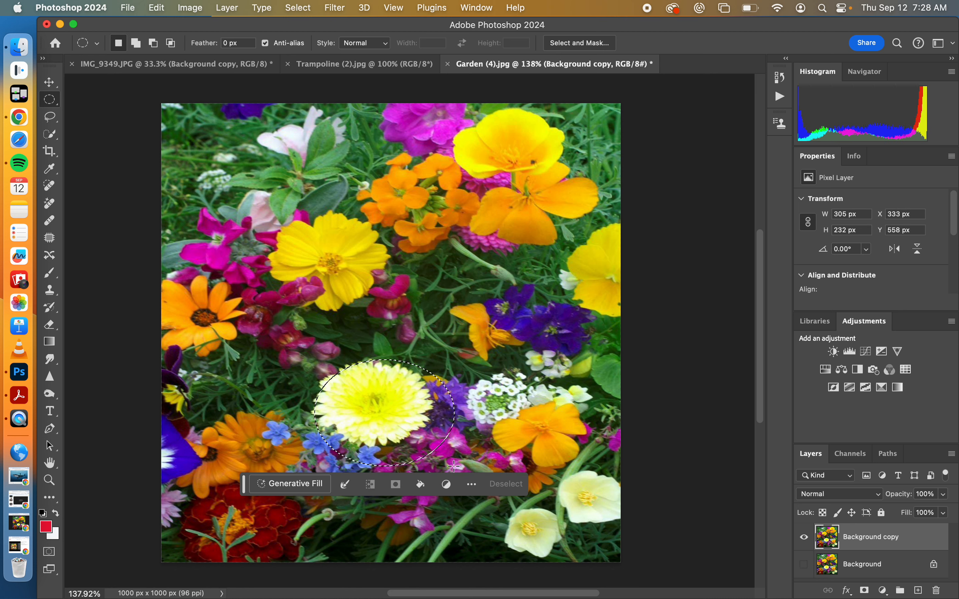
pyautogui.moveTo(397, 399); pyautogui.dragTo(392, 389)
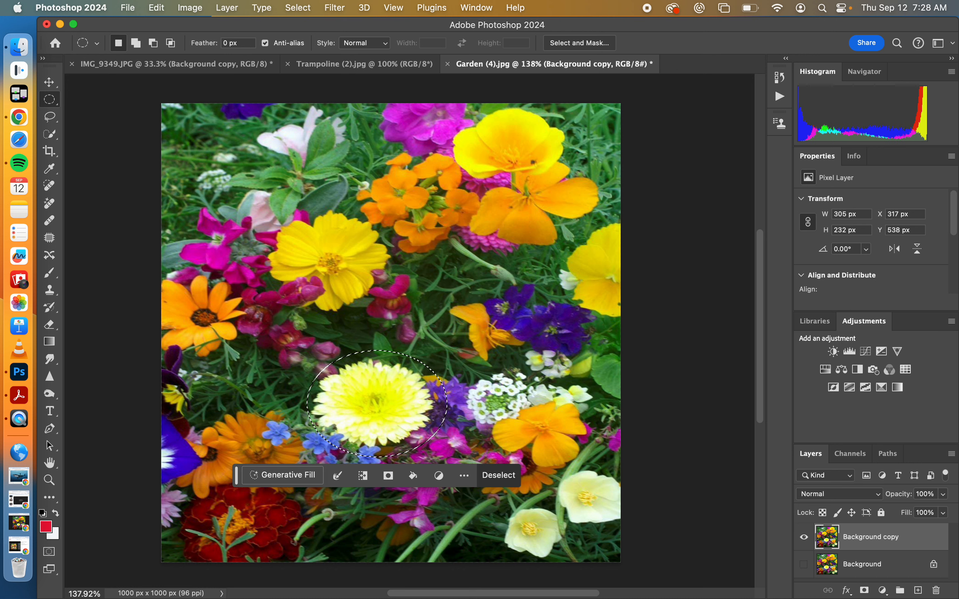
# Transform the elliptical selection to fit the pale yellow flower closely, scaling it to about 265 × 201 px at about X 329, Y 553 px.
pyautogui.click(311, 8)
pyautogui.click(332, 259)
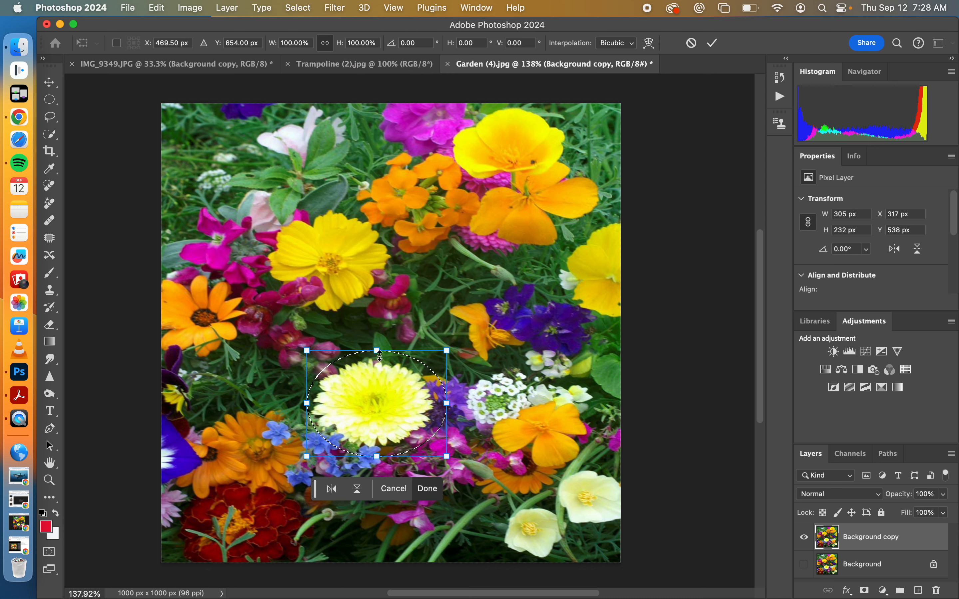
pyautogui.moveTo(378, 351); pyautogui.dragTo(376, 356)
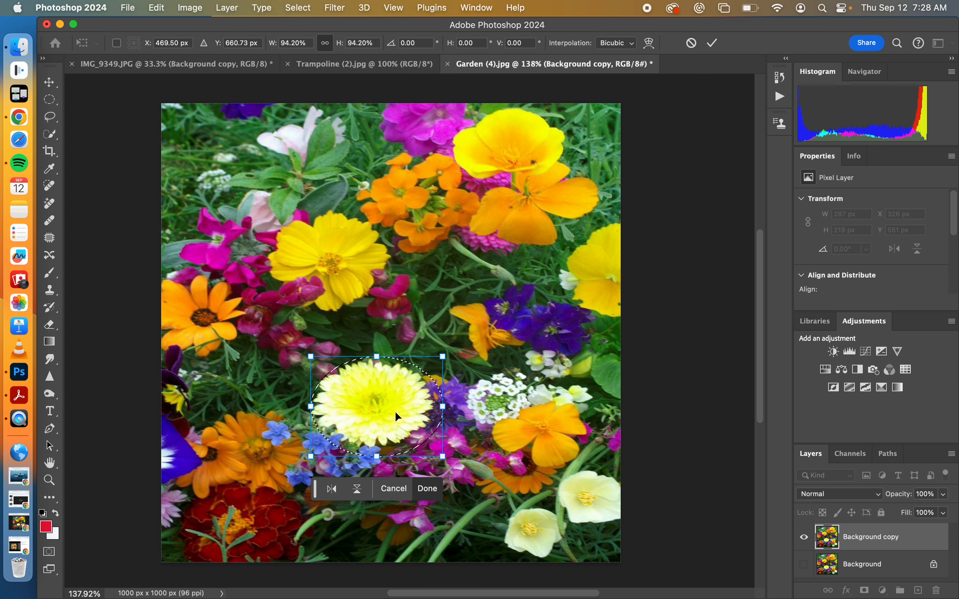
pyautogui.moveTo(446, 456); pyautogui.dragTo(444, 453)
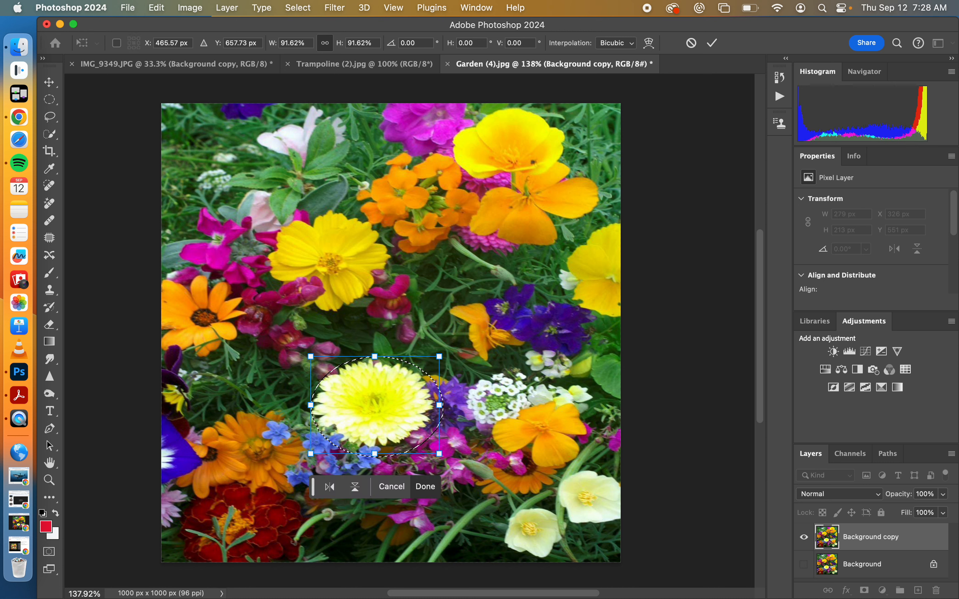
pyautogui.moveTo(378, 453); pyautogui.dragTo(379, 449)
pyautogui.moveTo(399, 412); pyautogui.dragTo(396, 411)
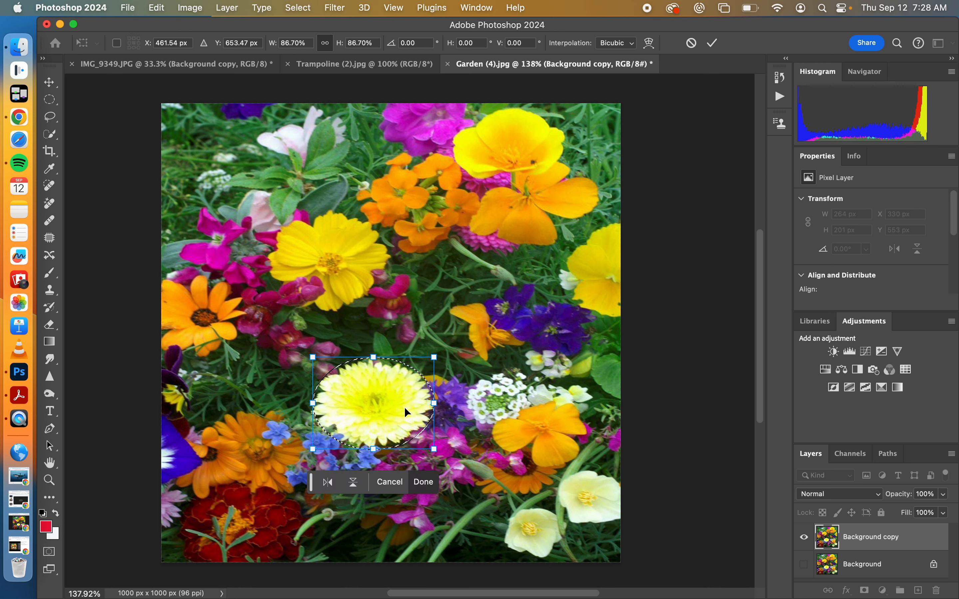
pyautogui.press('Return')
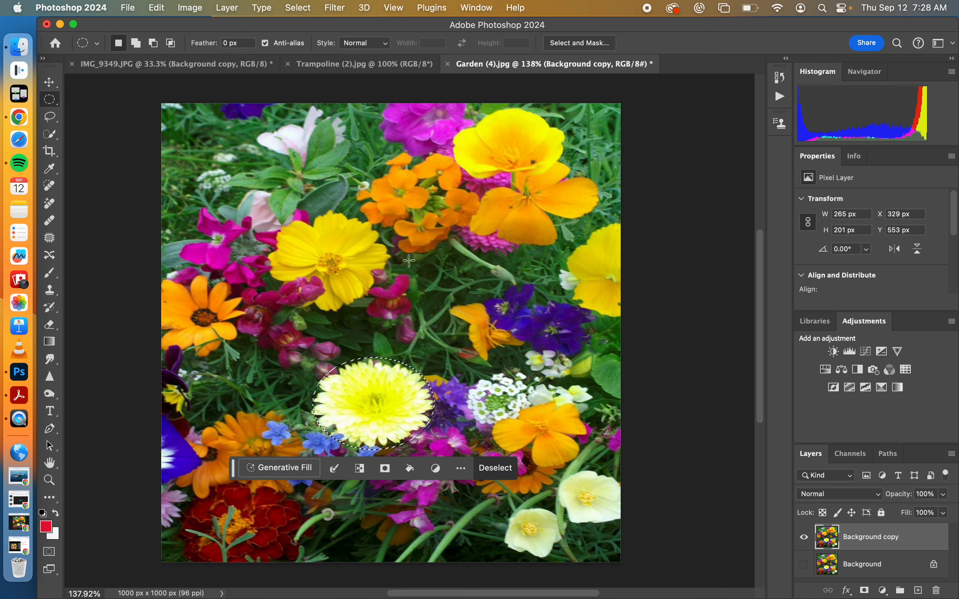
# Move the selected flower pixels to about X 500, Y 533 px and undo the move.
pyautogui.click(49, 82)
pyautogui.moveTo(385, 404); pyautogui.dragTo(463, 396)
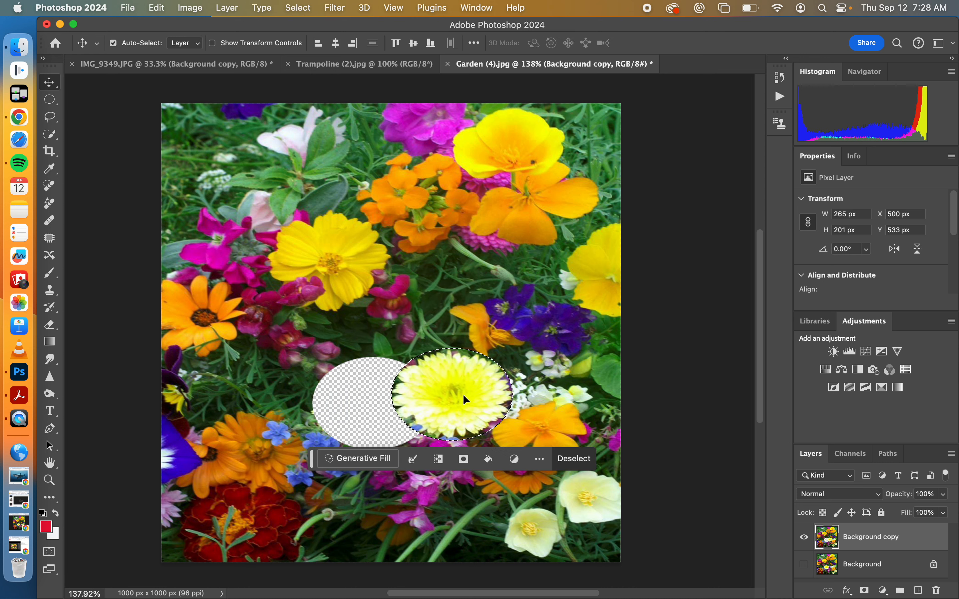
pyautogui.press('super+z')
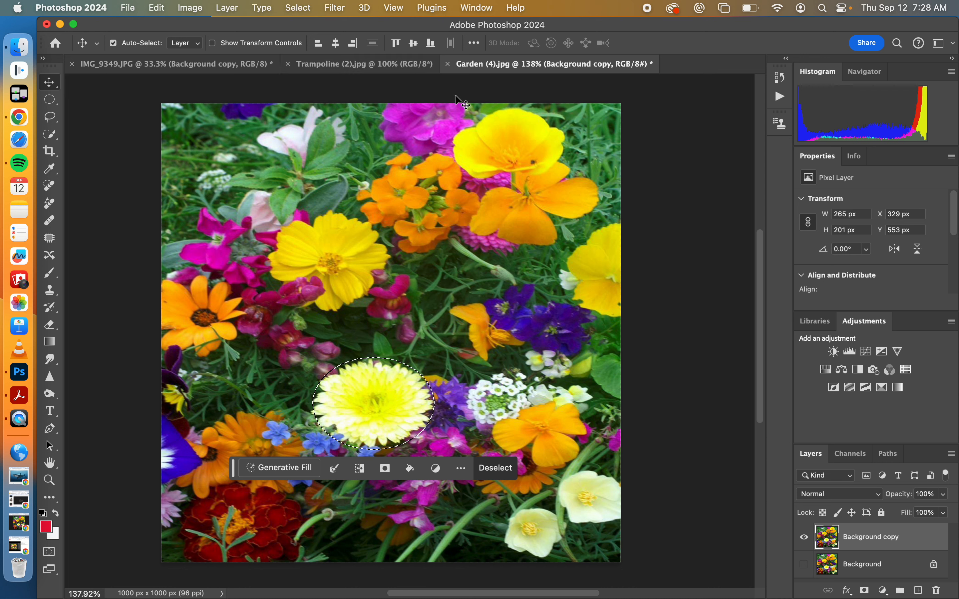
# Open the elliptical selection in Select and Mask, preview it in other view modes such as Onion Skin, and return to Overlay.
pyautogui.click(49, 100)
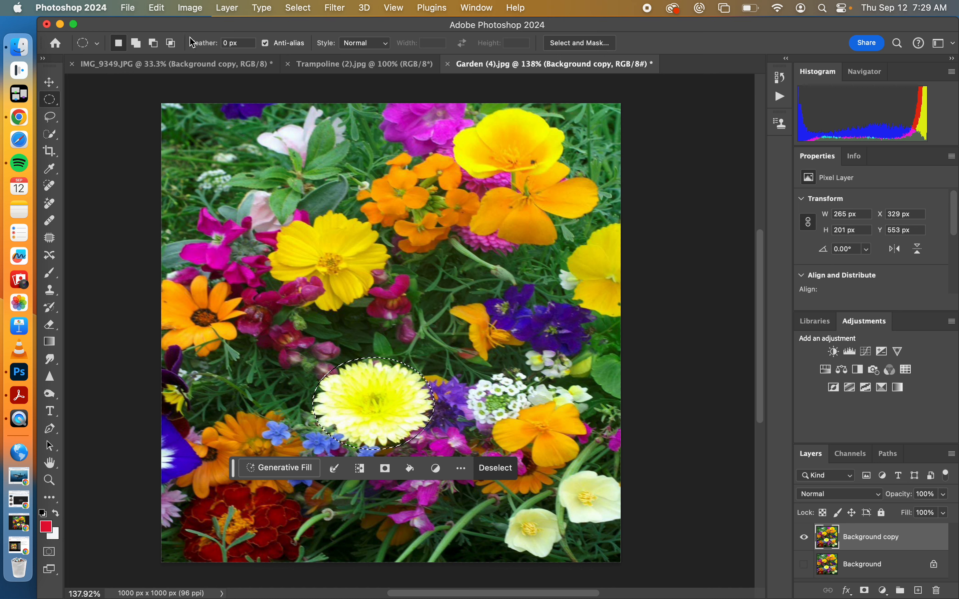
pyautogui.click(581, 43)
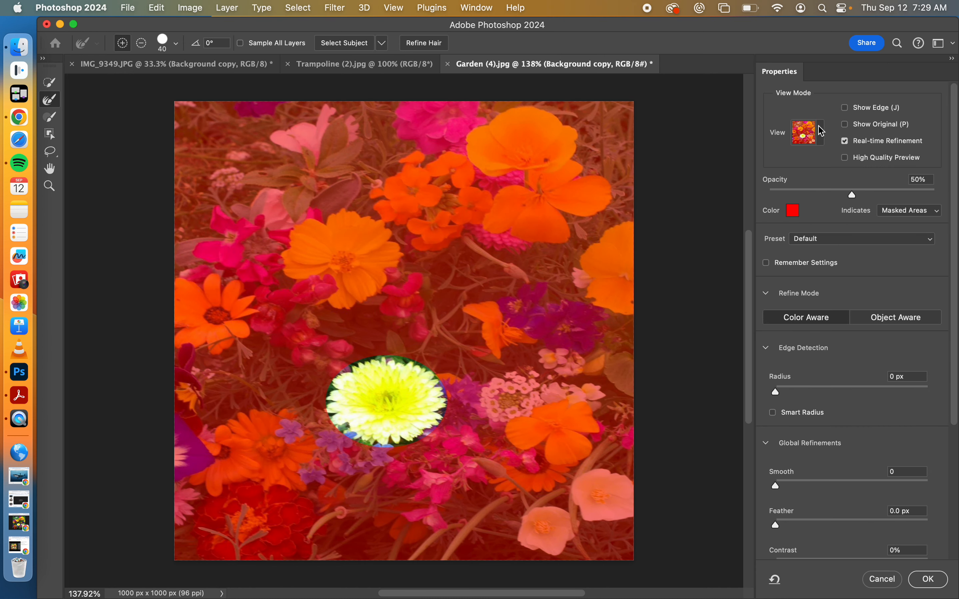
pyautogui.click(821, 139)
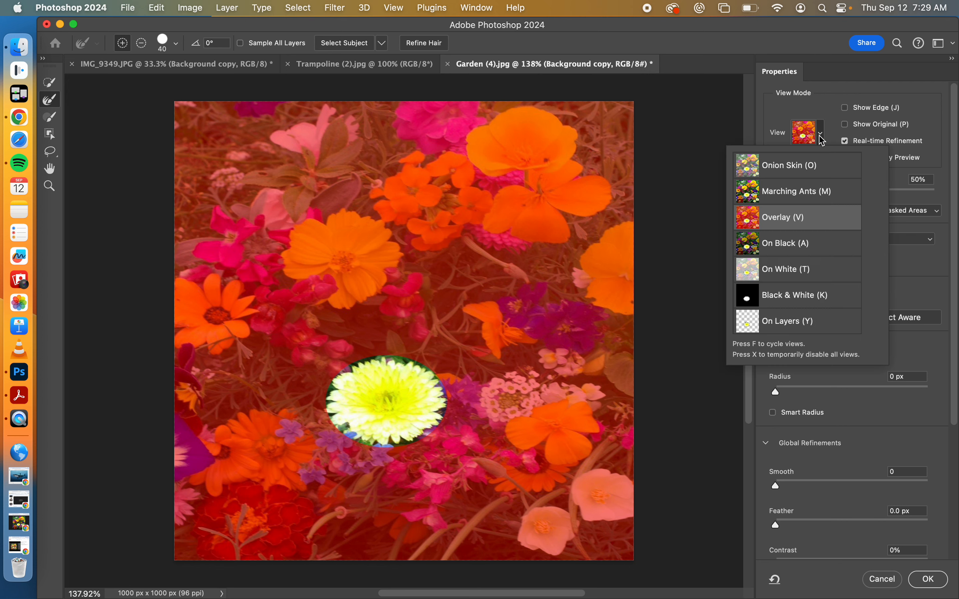
pyautogui.click(808, 193)
pyautogui.click(819, 143)
pyautogui.click(808, 164)
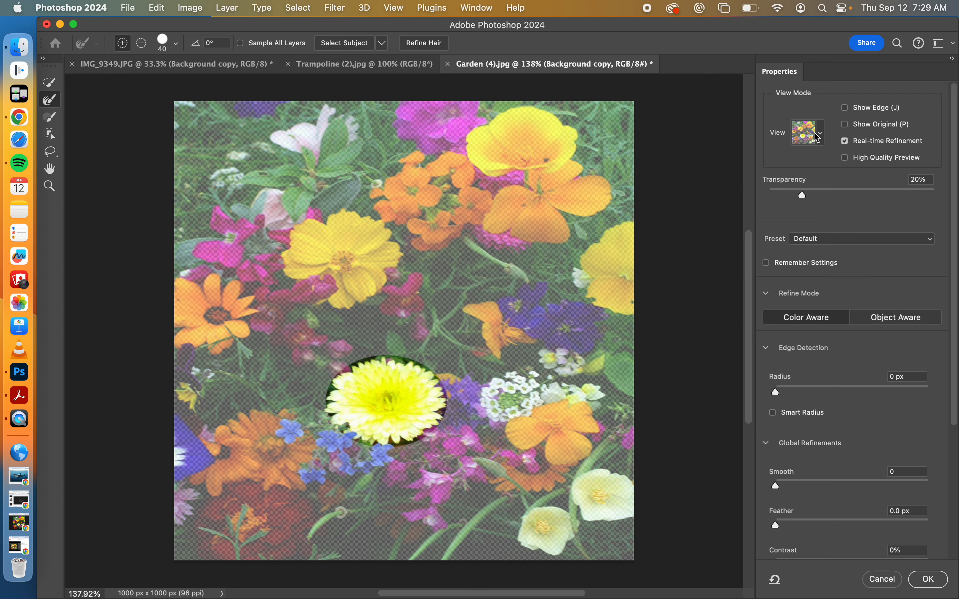
pyautogui.click(820, 136)
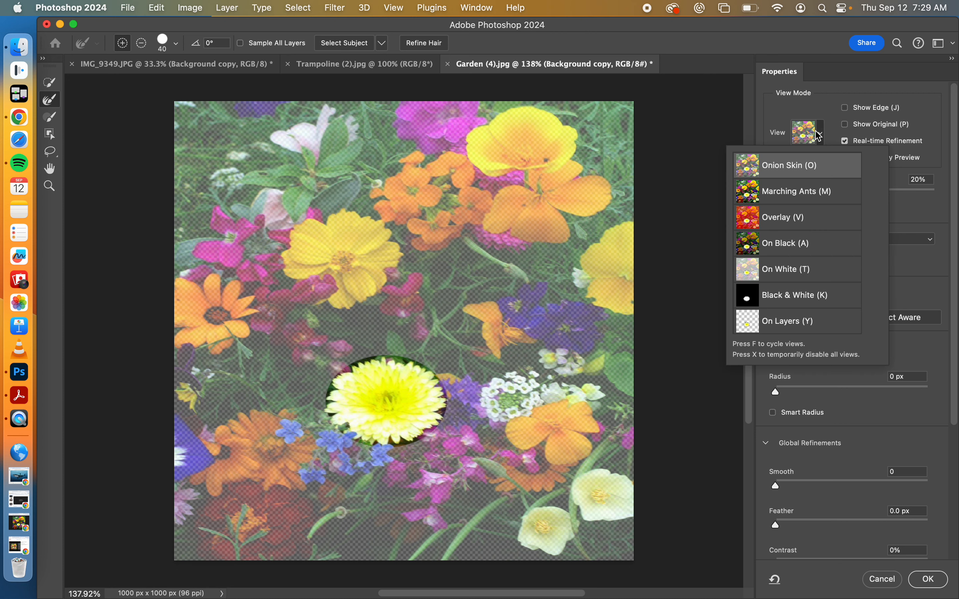
pyautogui.click(805, 270)
pyautogui.click(796, 219)
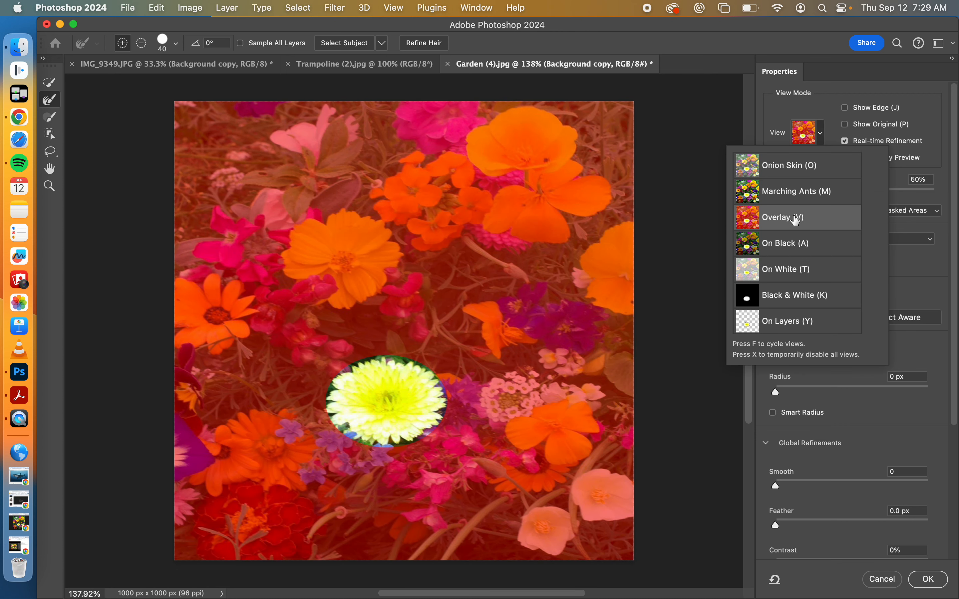
pyautogui.click(909, 278)
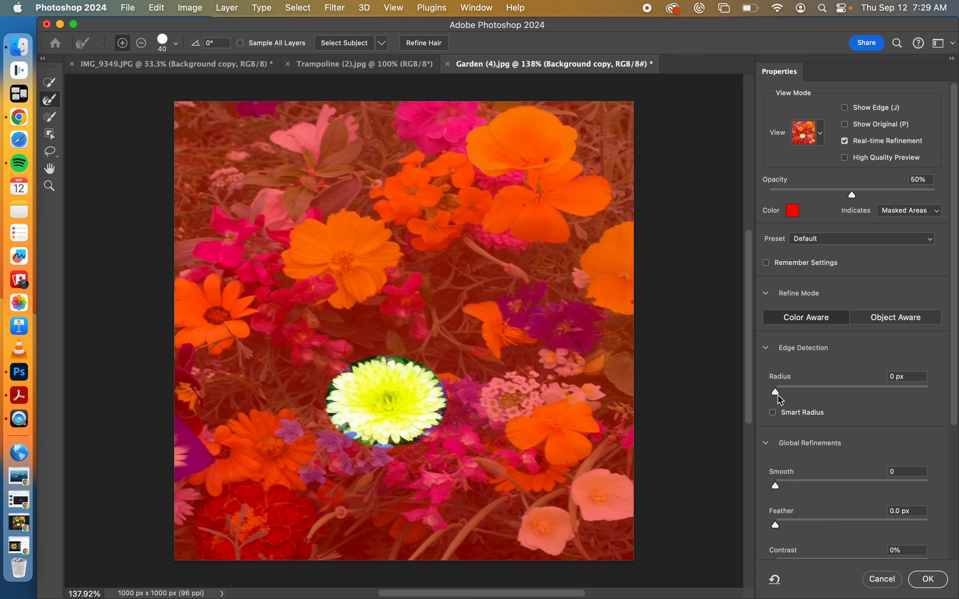
# Refine the selection edge with a 3 px radius, Smart Radius and an 8.5 px feather, and apply it.
pyautogui.moveTo(778, 391); pyautogui.dragTo(800, 391)
pyautogui.scroll(-5, 852, 441)
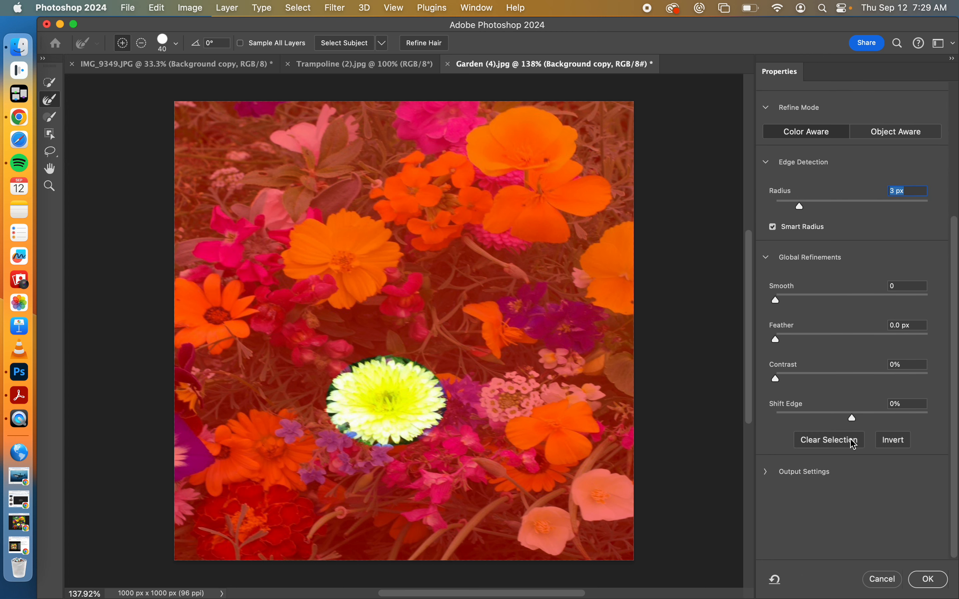
pyautogui.moveTo(777, 340); pyautogui.dragTo(831, 339)
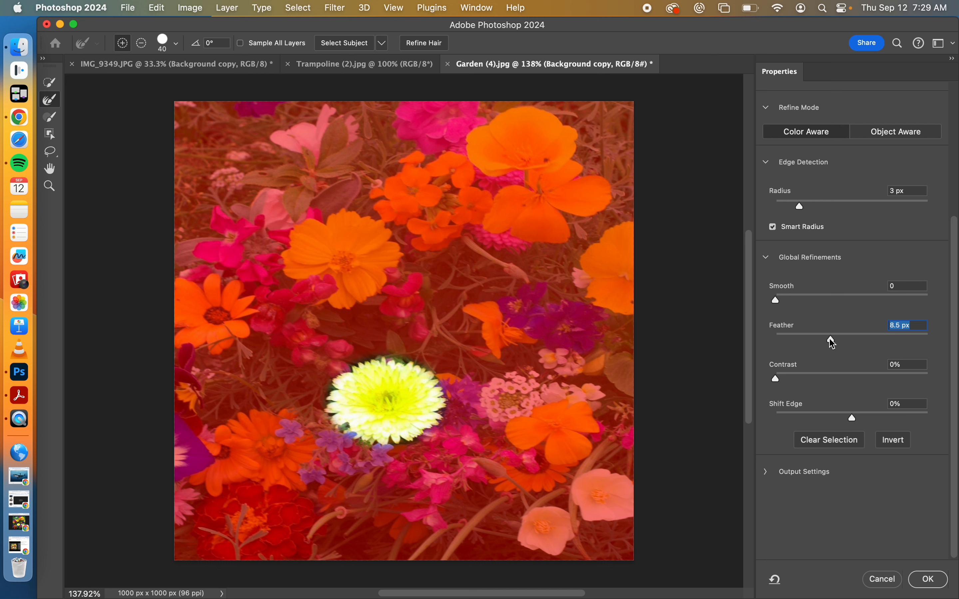
pyautogui.click(931, 581)
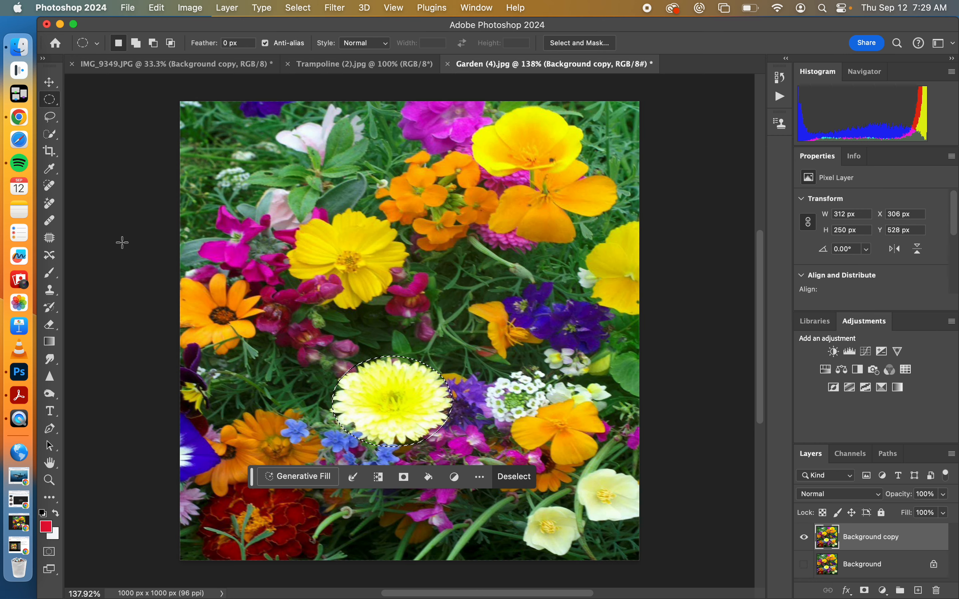
# Move the feathered flower to about X 392, Y 460 px, undo the move, and deselect.
pyautogui.click(49, 82)
pyautogui.moveTo(380, 414); pyautogui.dragTo(431, 374)
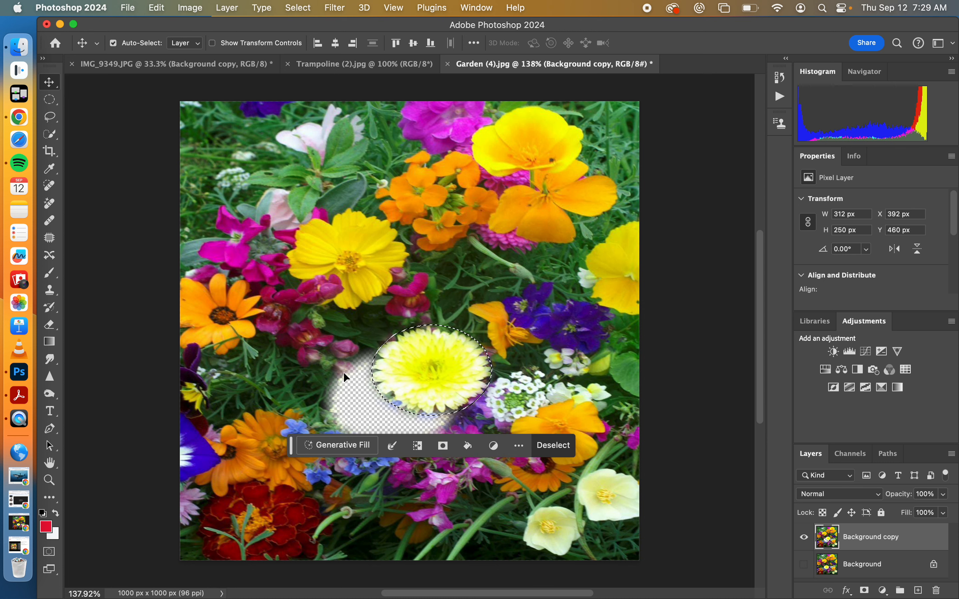
pyautogui.press('super+z')
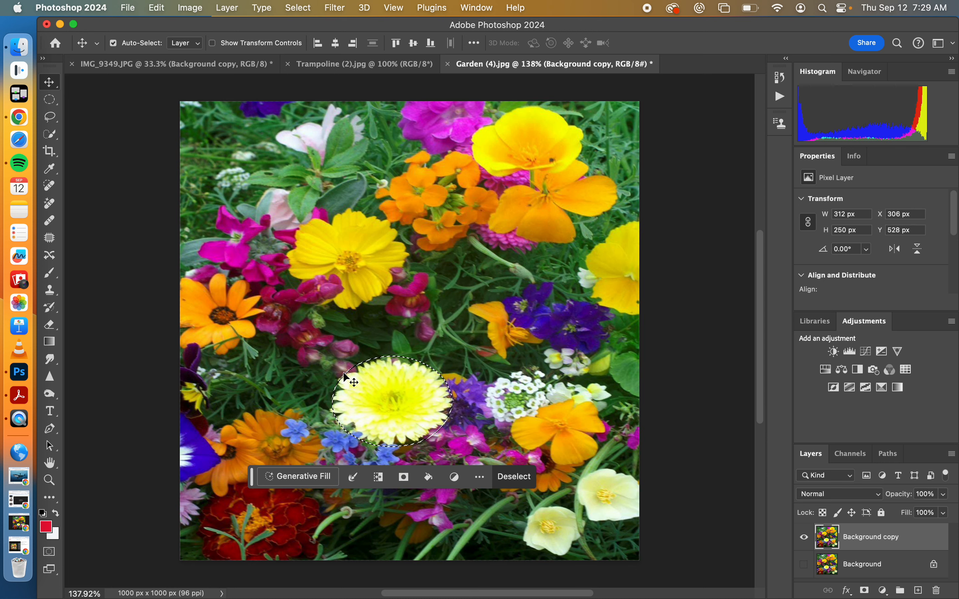
pyautogui.press('super+d')
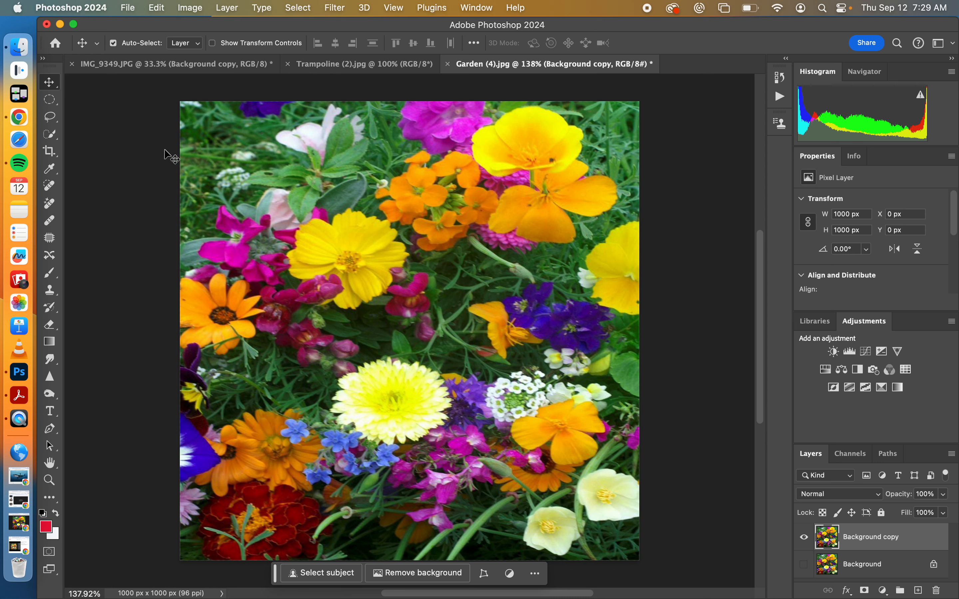
# Draw a circular selection about 227 px across, overlapping the upper edge of the pale yellow flower, with the Elliptical Marquee and clear it.
pyautogui.click(52, 118)
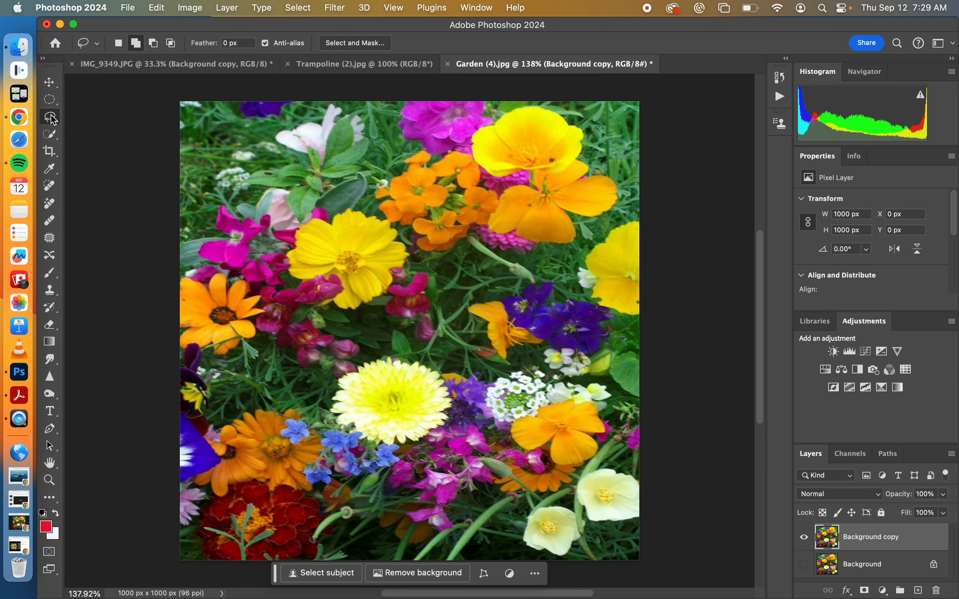
pyautogui.click(52, 118)
pyautogui.click(49, 99)
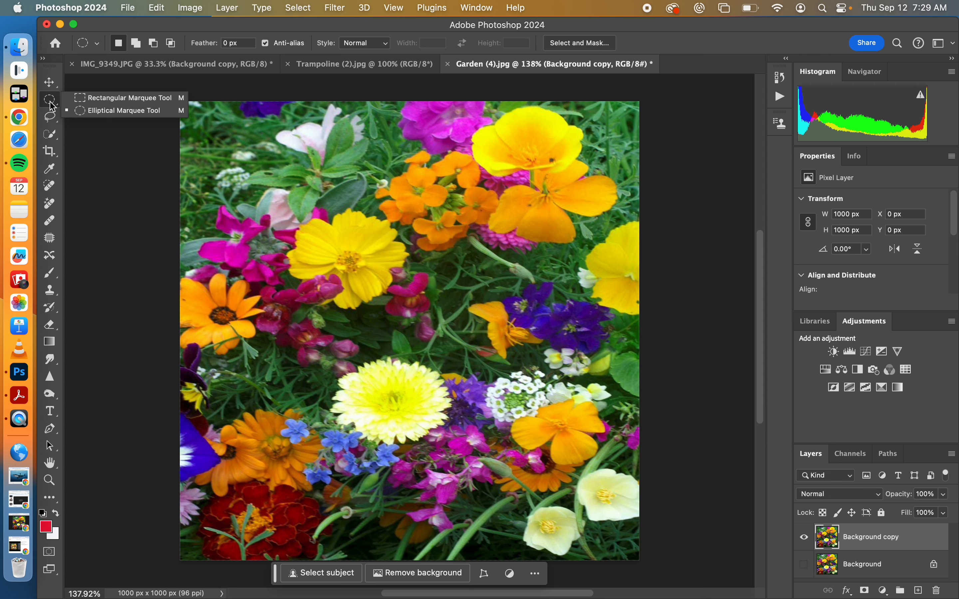
pyautogui.click(107, 112)
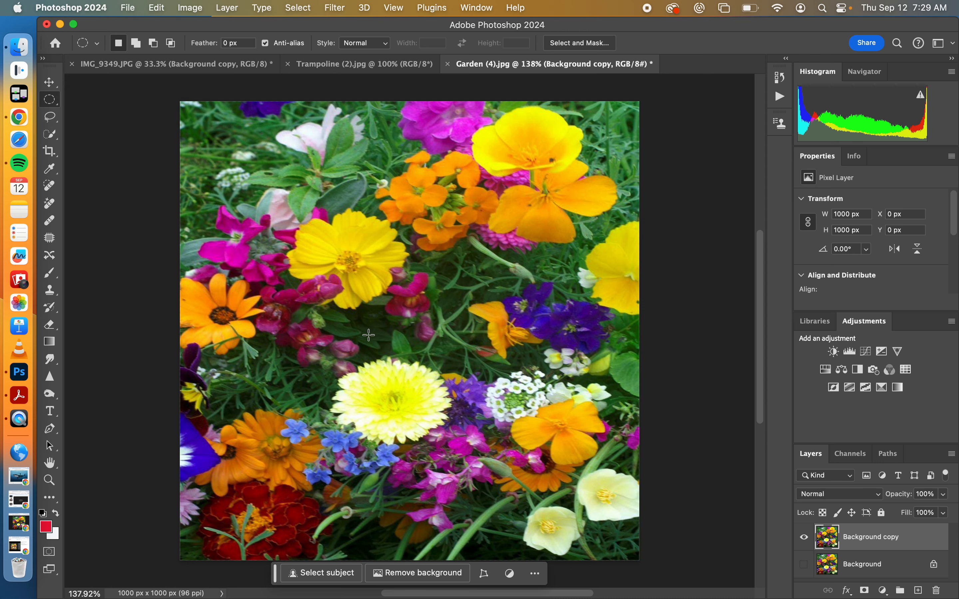
pyautogui.moveTo(381, 309); pyautogui.dragTo(485, 414)
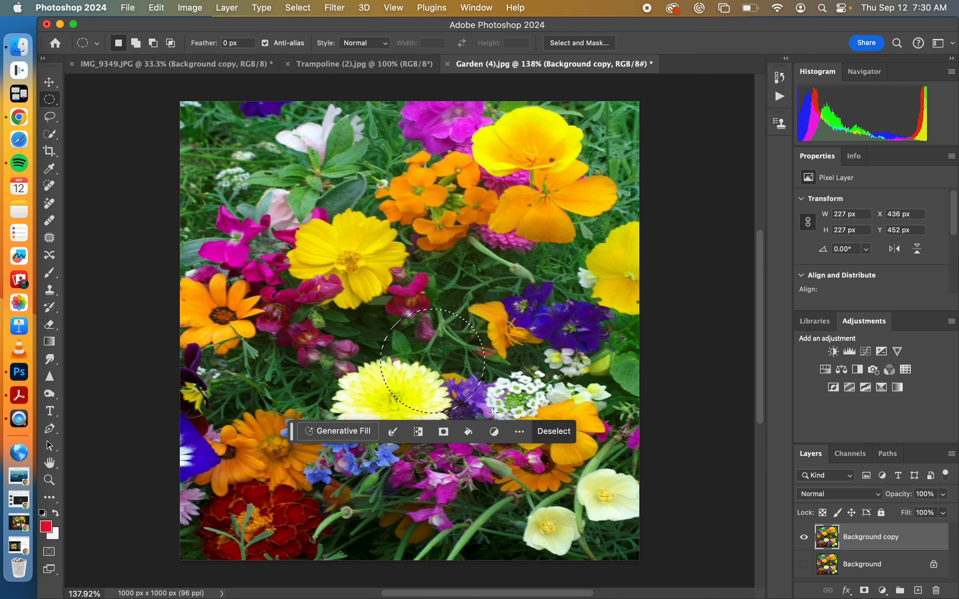
pyautogui.click(493, 412)
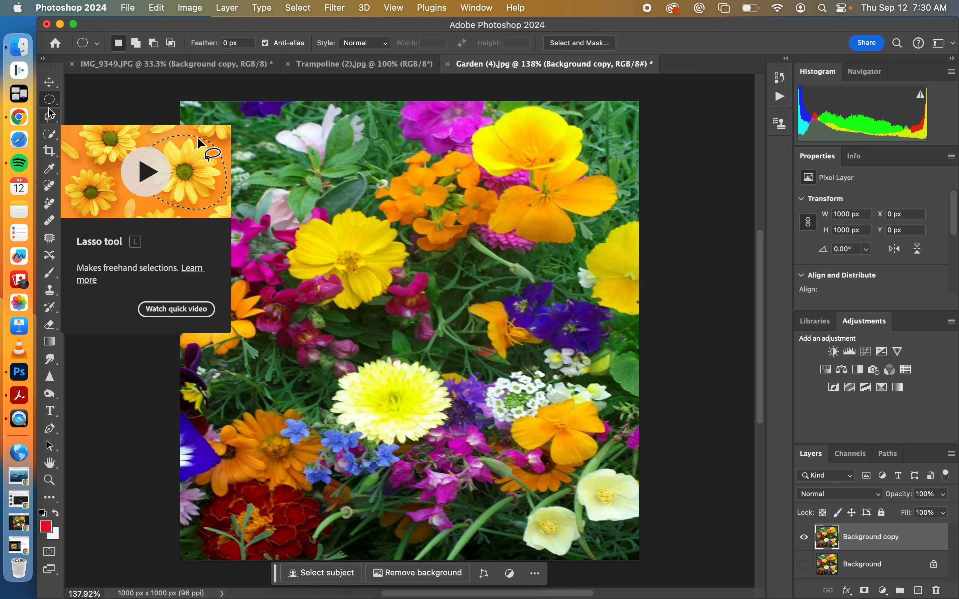
# Draw a freehand Lasso selection about 406 × 294 px around the pale yellow flower.
pyautogui.click(53, 122)
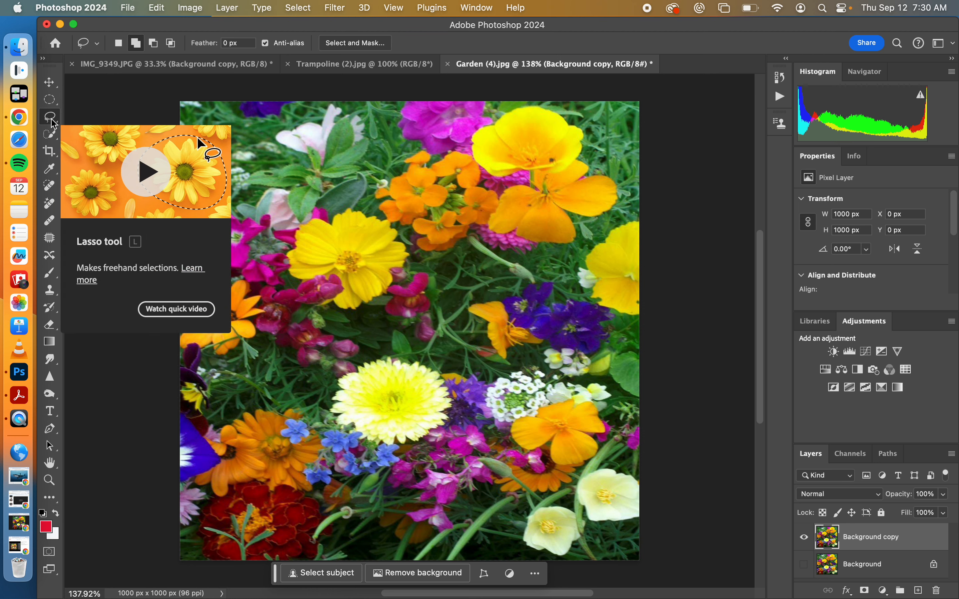
pyautogui.moveTo(388, 338)
pyautogui.mouseDown()
pyautogui.moveTo(319, 374)
pyautogui.moveTo(316, 448)
pyautogui.moveTo(408, 455)
pyautogui.mouseUp()
pyautogui.moveTo(494, 421); pyautogui.dragTo(496, 422)
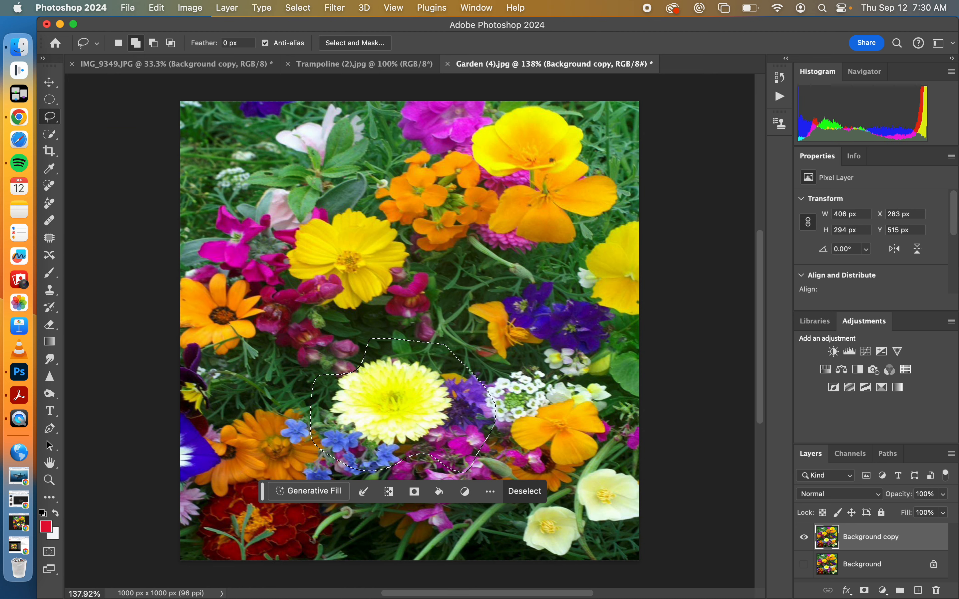
# Clear the freehand selection and switch to the Polygonal Lasso tool.
pyautogui.press('super+d')
pyautogui.moveTo(47, 113); pyautogui.dragTo(76, 127)
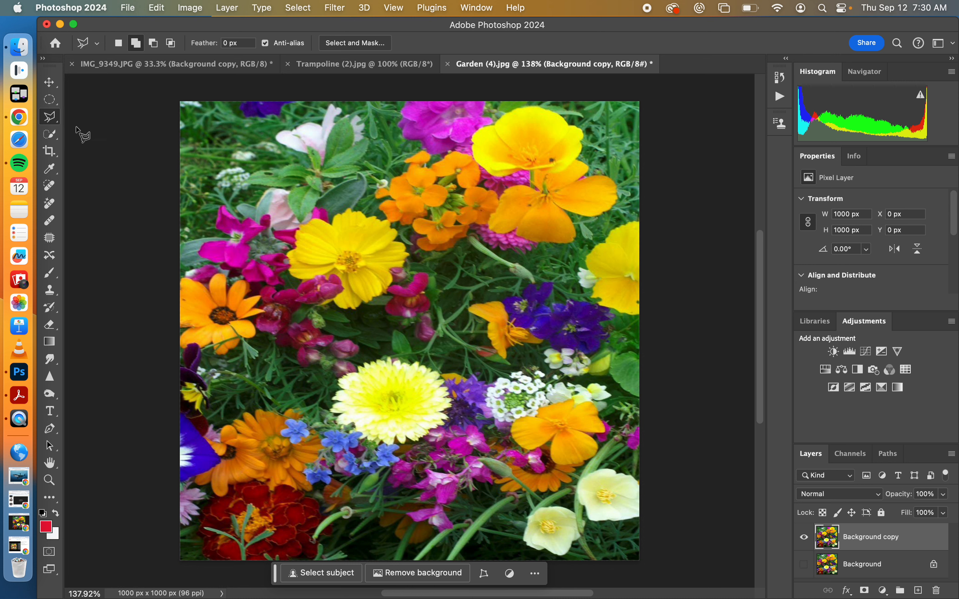
# Draw an irregular polygonal selection about 456 × 574 px spanning the large yellow flower and the area down to the pale yellow flower, and clear it.
pyautogui.click(319, 300)
pyautogui.click(265, 361)
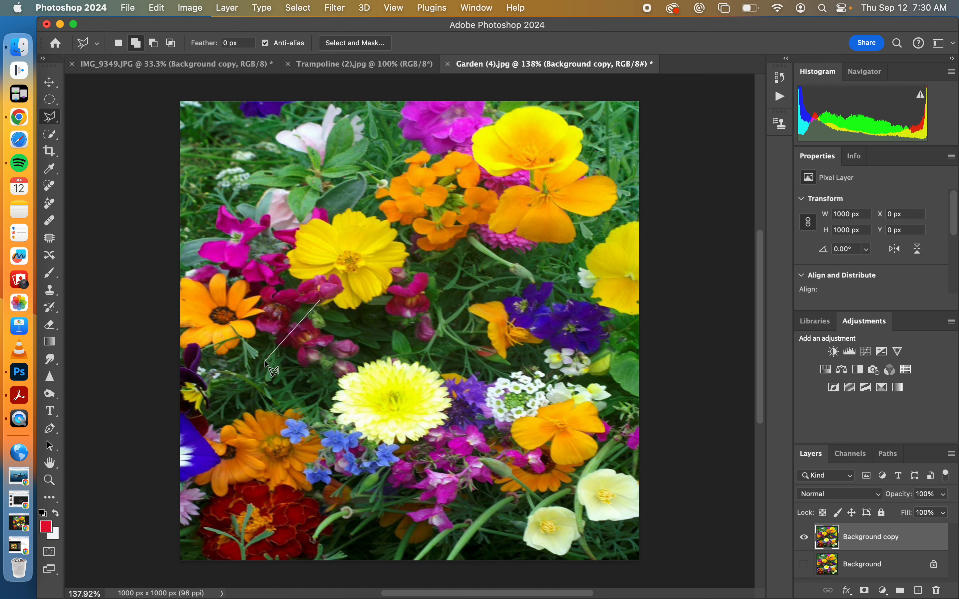
pyautogui.click(356, 458)
pyautogui.click(353, 357)
pyautogui.click(430, 269)
pyautogui.doubleClick(351, 196)
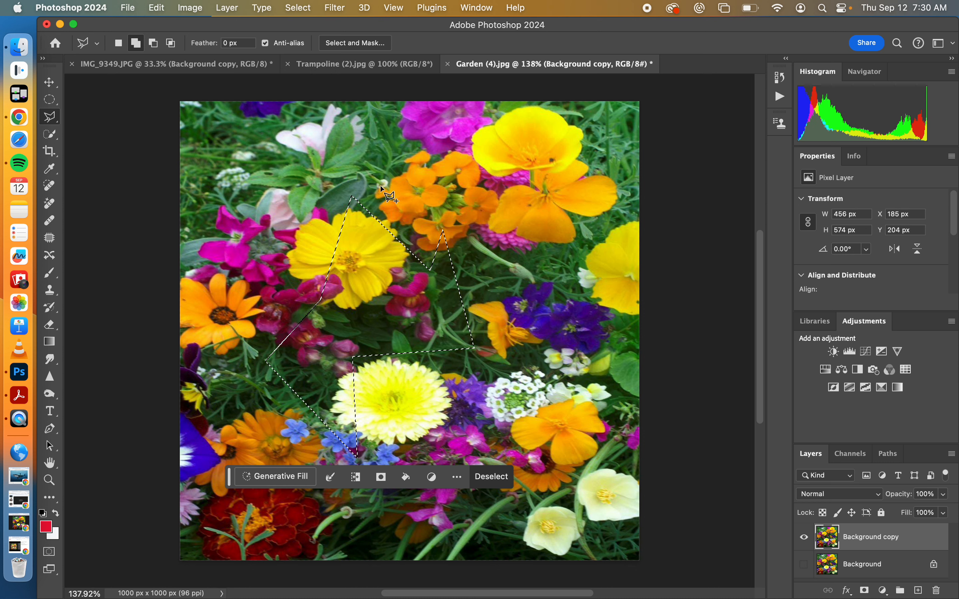
pyautogui.press('cmd+d')
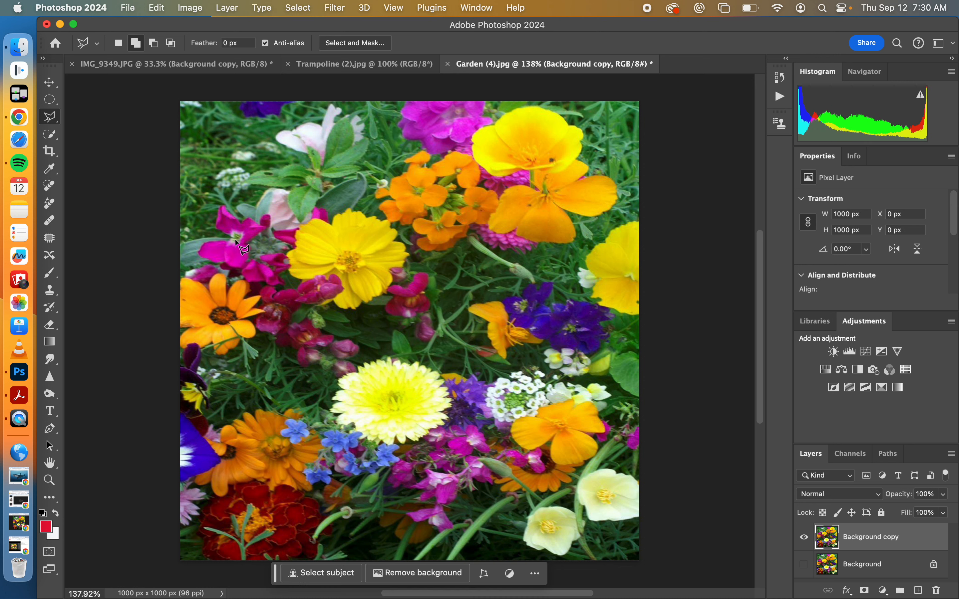
# Trace the outline of the pale yellow flower with the Magnetic Lasso to make a closed selection about 263 × 184 px.
pyautogui.click(52, 124)
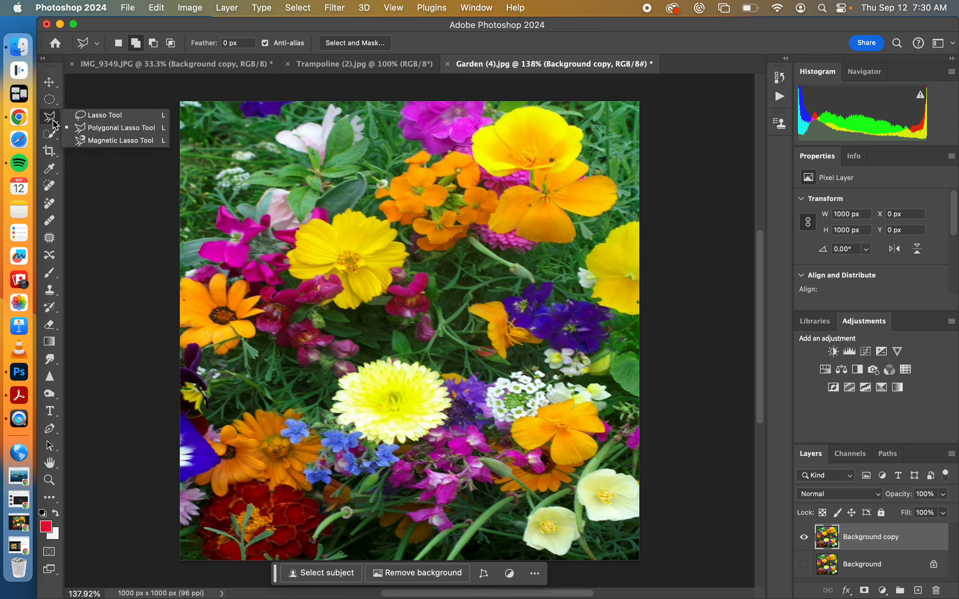
pyautogui.click(95, 144)
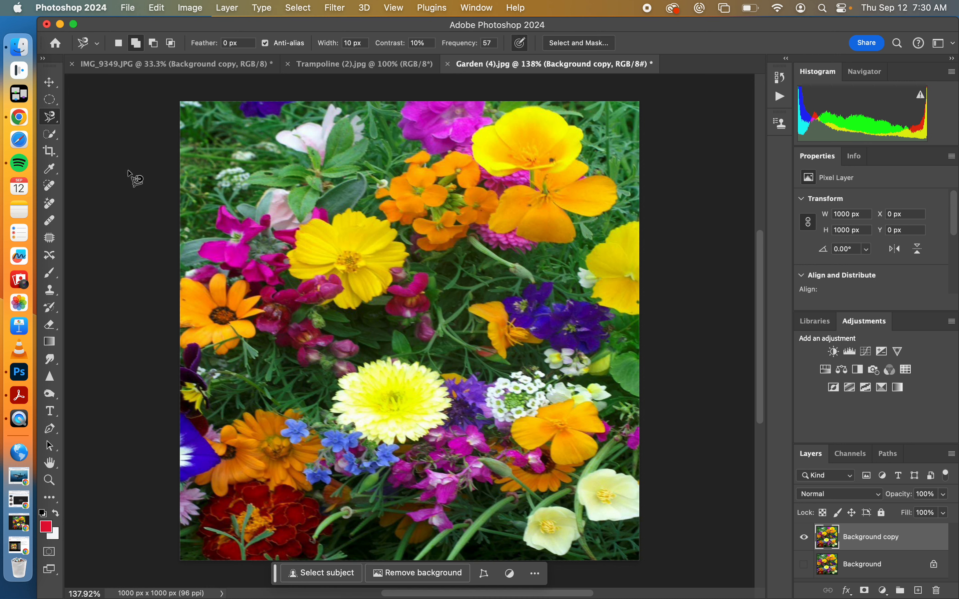
pyautogui.click(338, 375)
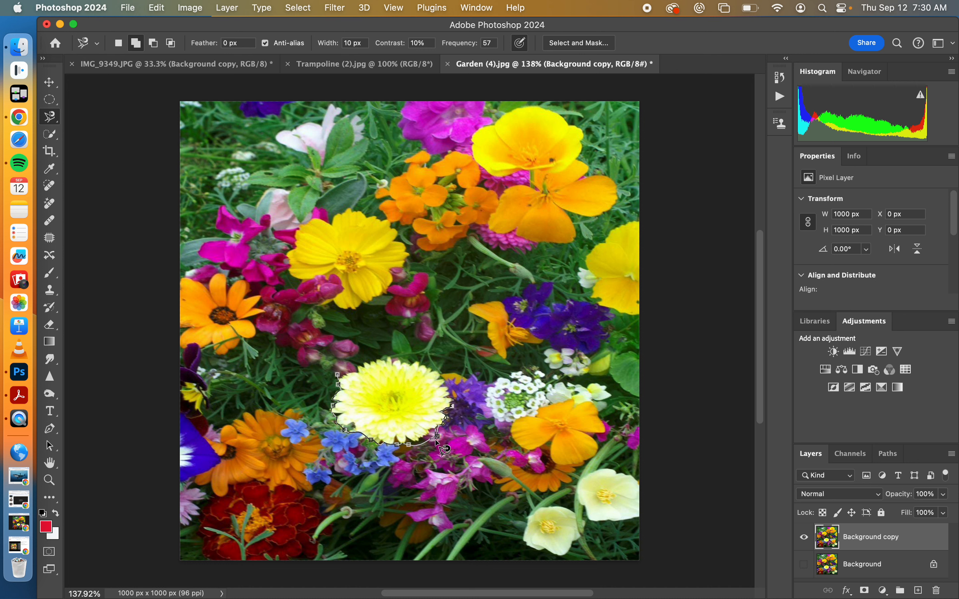
pyautogui.press('BackSpace')
pyautogui.press('BackSpace')
pyautogui.click(358, 364)
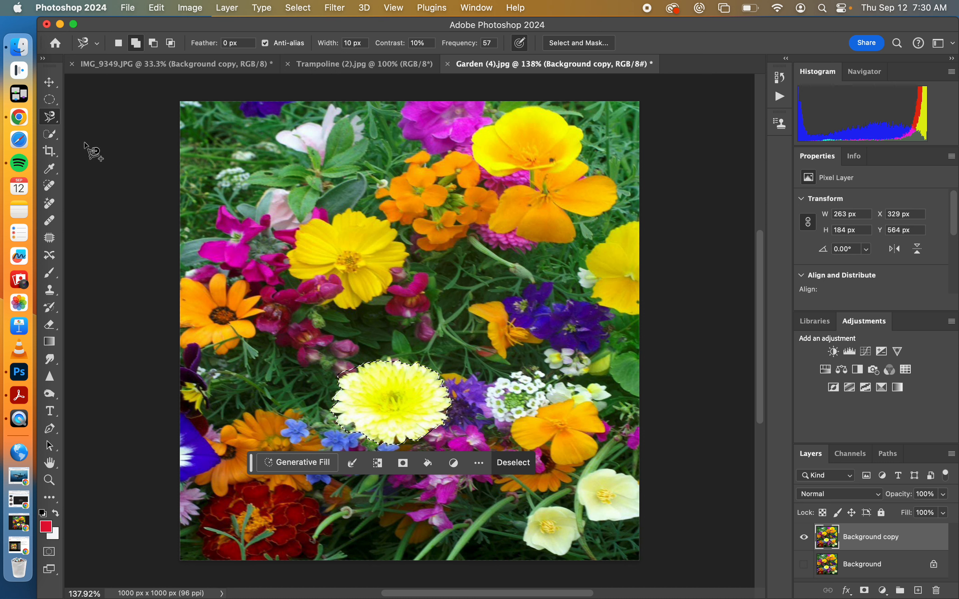
# Clear the pale yellow flower's selection and switch to the Quick Selection tool.
pyautogui.click(53, 136)
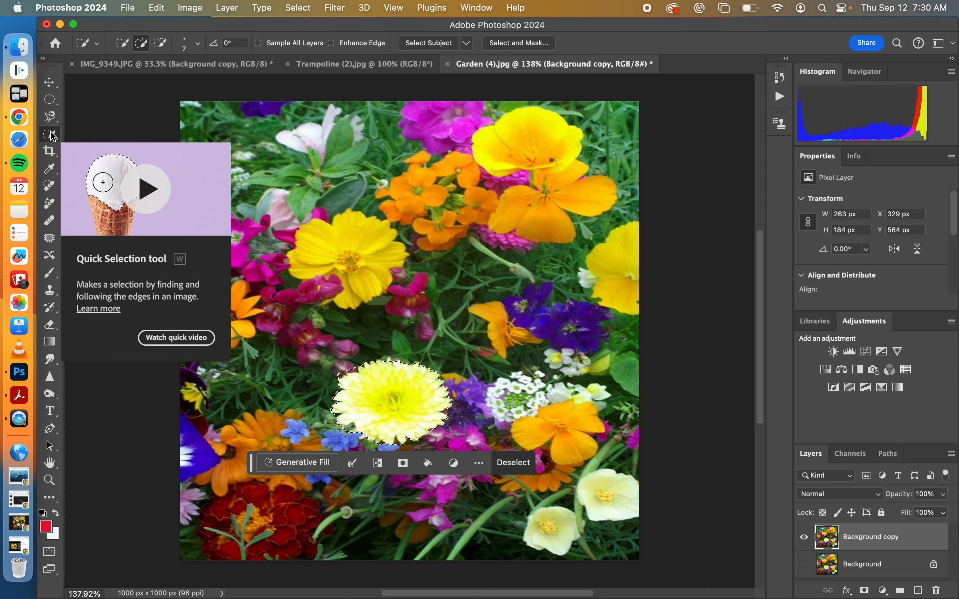
pyautogui.press('super+d')
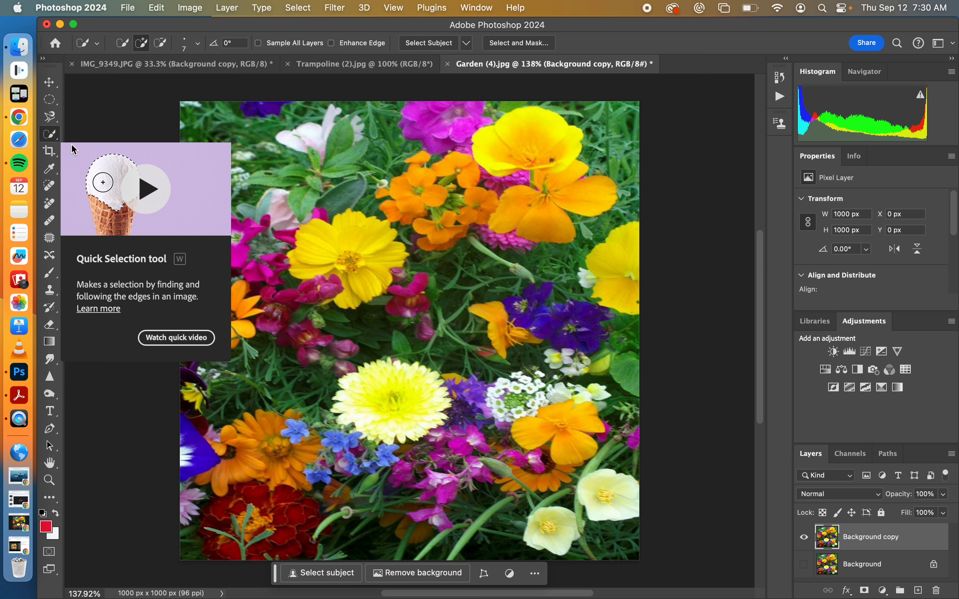
pyautogui.click(53, 136)
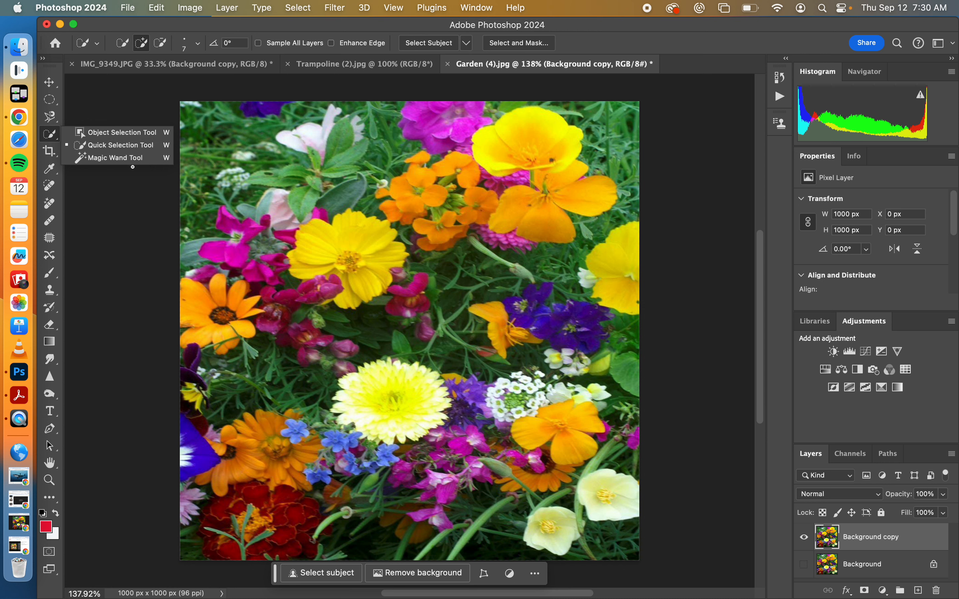
pyautogui.click(112, 146)
# Quick-select the large yellow flower, and add the pale yellow flower and the yellow poppy near the photo's upper edge to the selection.
pyautogui.moveTo(354, 242); pyautogui.dragTo(373, 248)
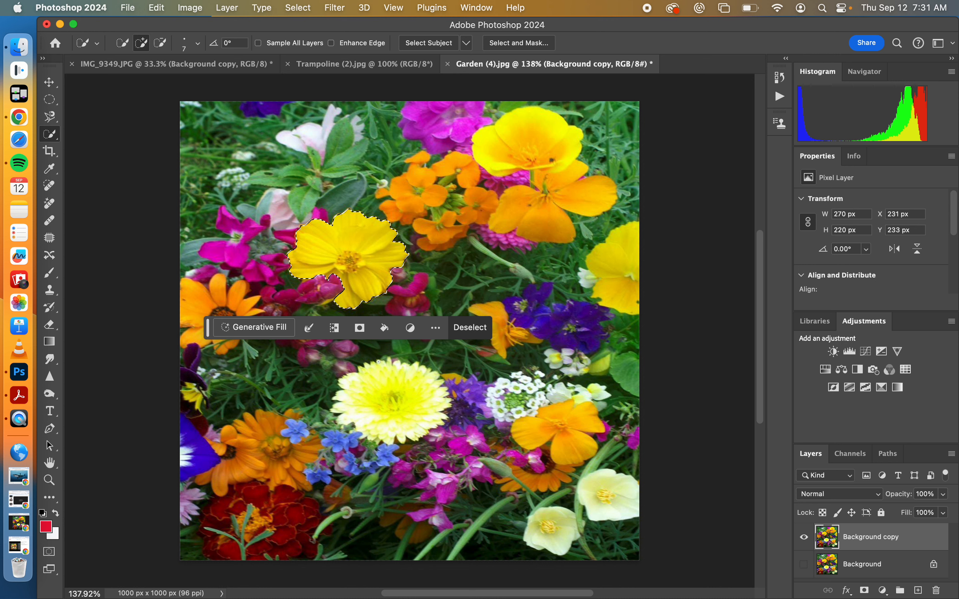
pyautogui.moveTo(374, 378); pyautogui.dragTo(430, 412)
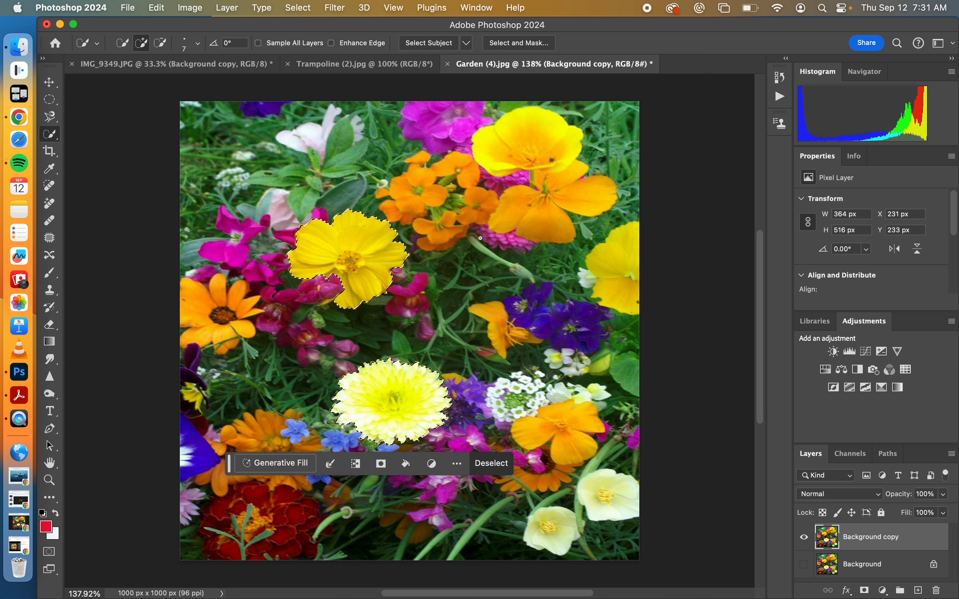
pyautogui.click(520, 152)
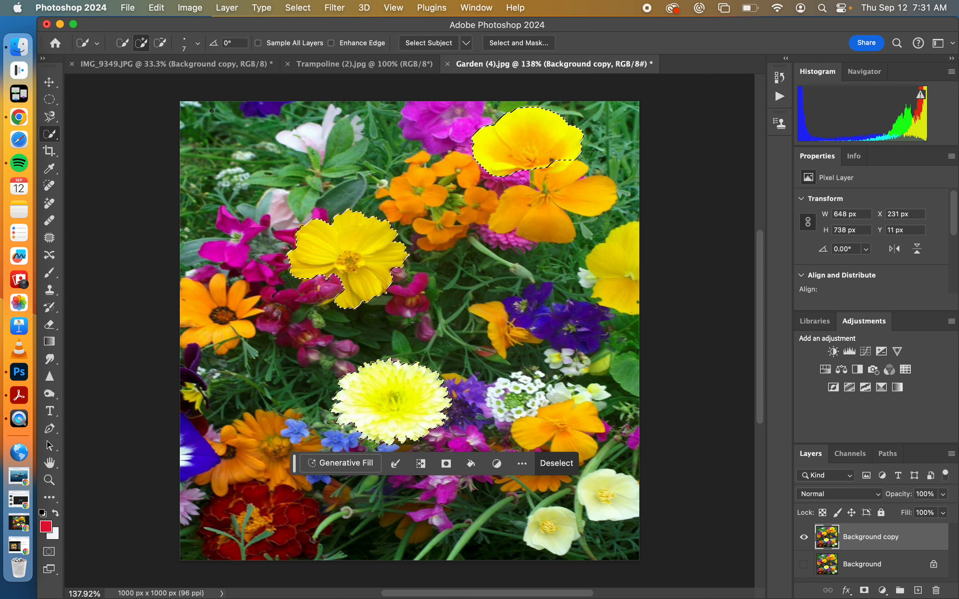
# Clear the three-flower selection, quick-select the large yellow flower again, and add the yellow flower at the photo's right edge using a 40 px brush.
pyautogui.click(123, 43)
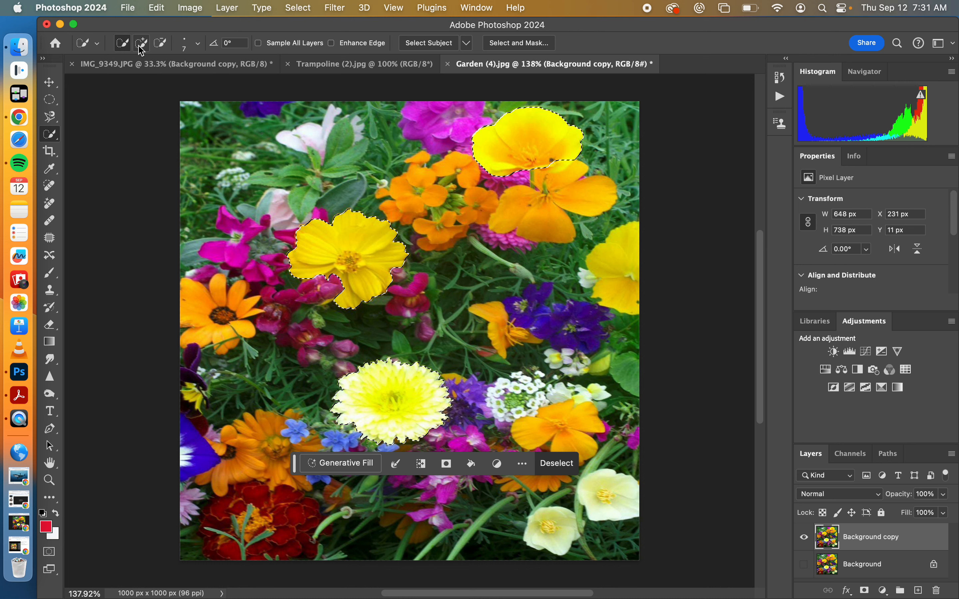
pyautogui.press('super+d')
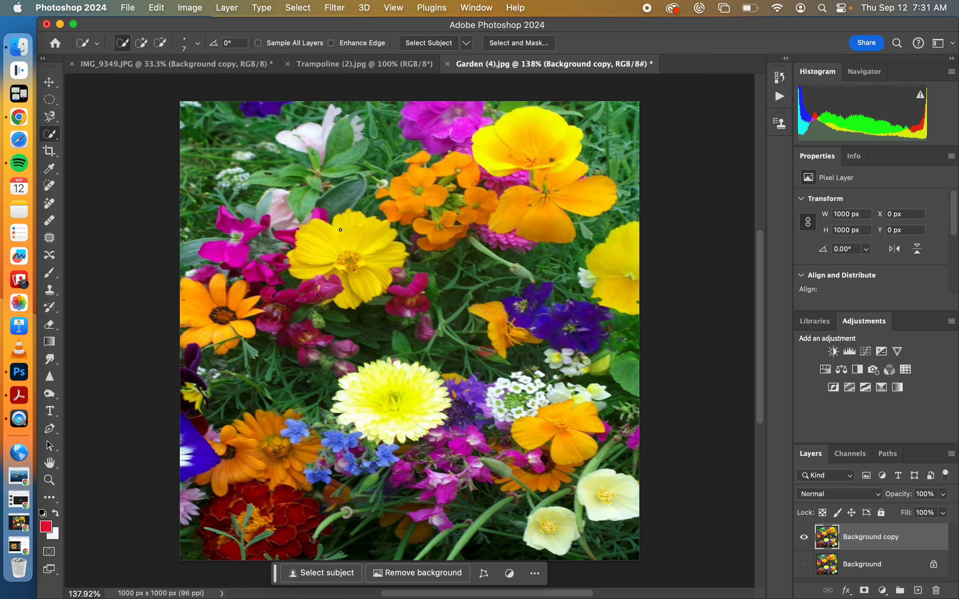
pyautogui.moveTo(359, 240); pyautogui.dragTo(402, 253)
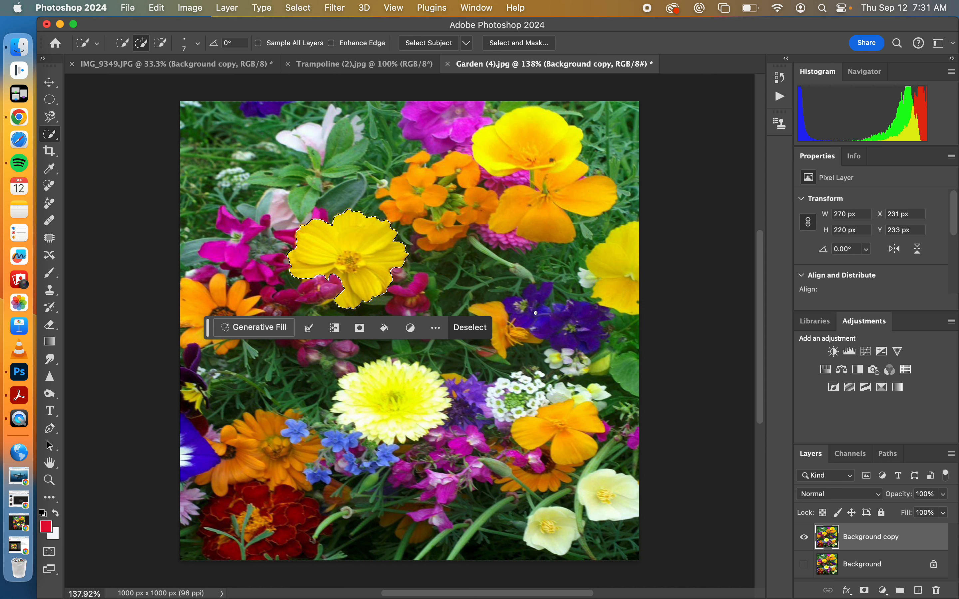
pyautogui.moveTo(606, 270); pyautogui.dragTo(612, 274)
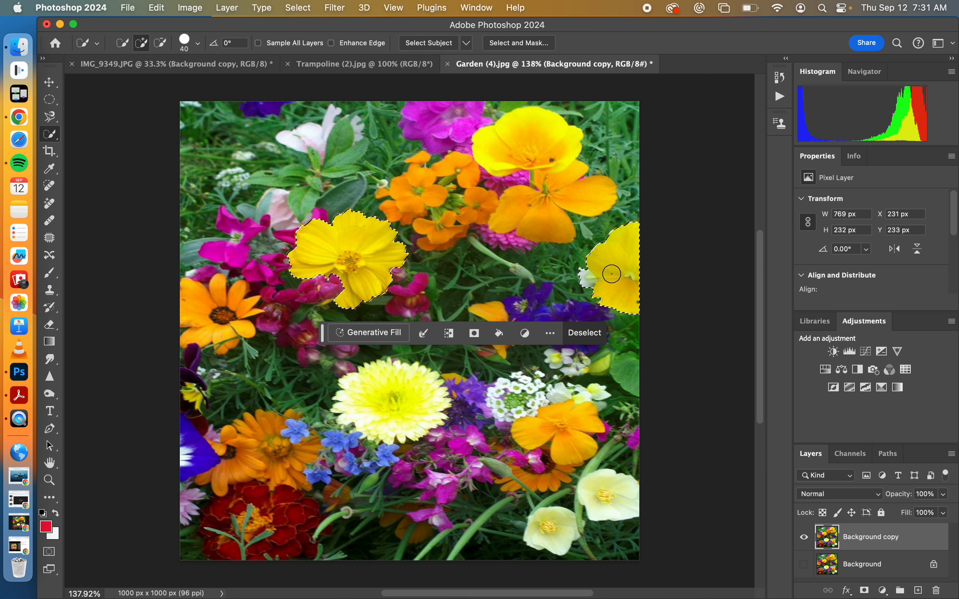
# Set the Quick Selection brush size to 38 px.
pyautogui.click(98, 42)
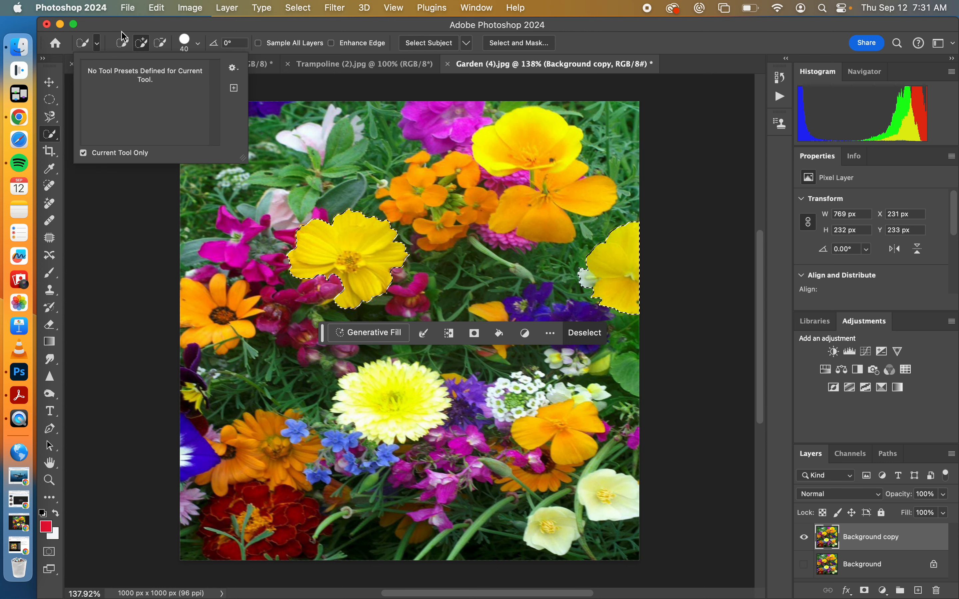
pyautogui.click(190, 43)
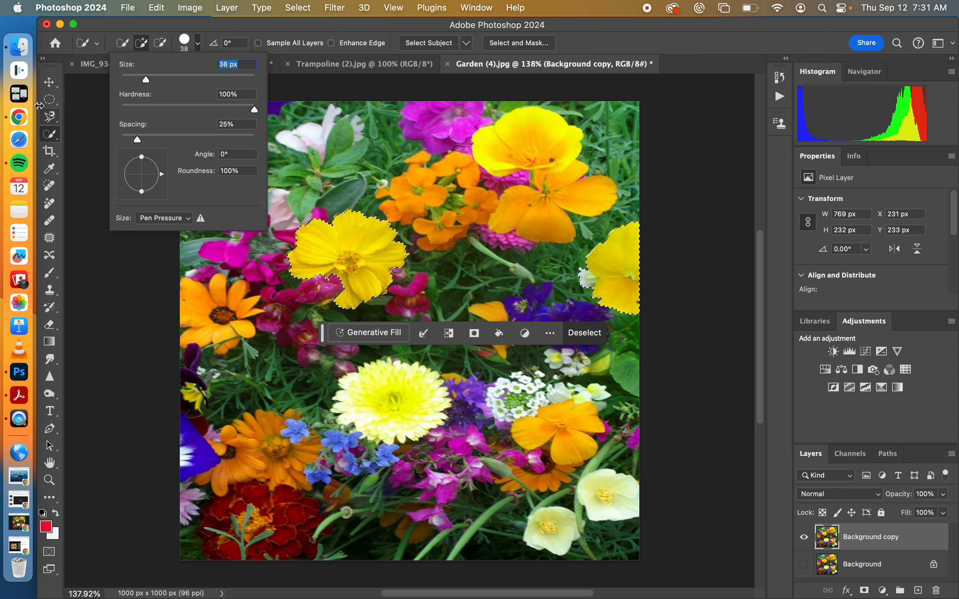
# Go through the Magnetic Lasso, Brush, Clone Stamp and Eraser tools, and examine the Eraser's brush size and hardness settings.
pyautogui.click(49, 117)
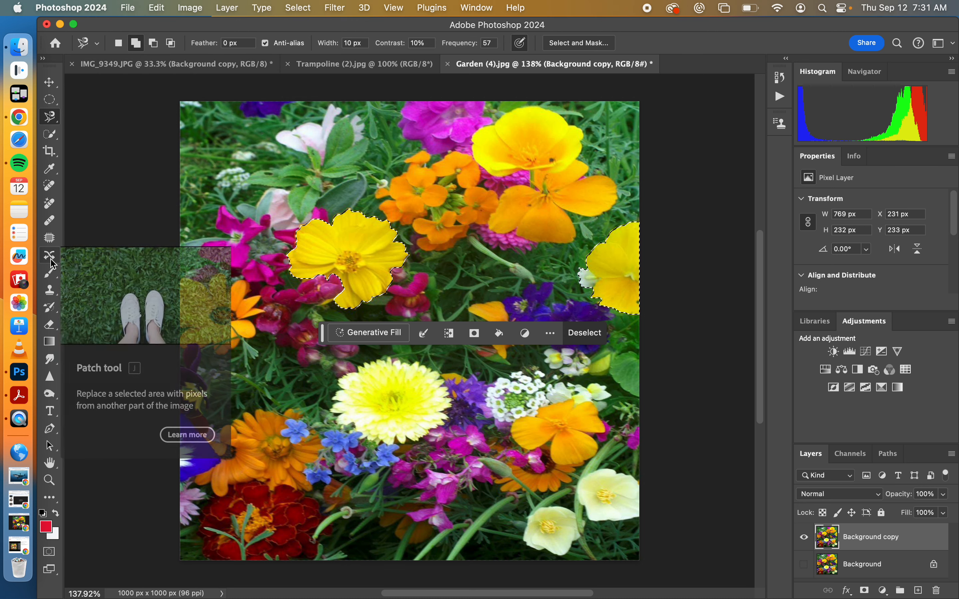
pyautogui.click(49, 274)
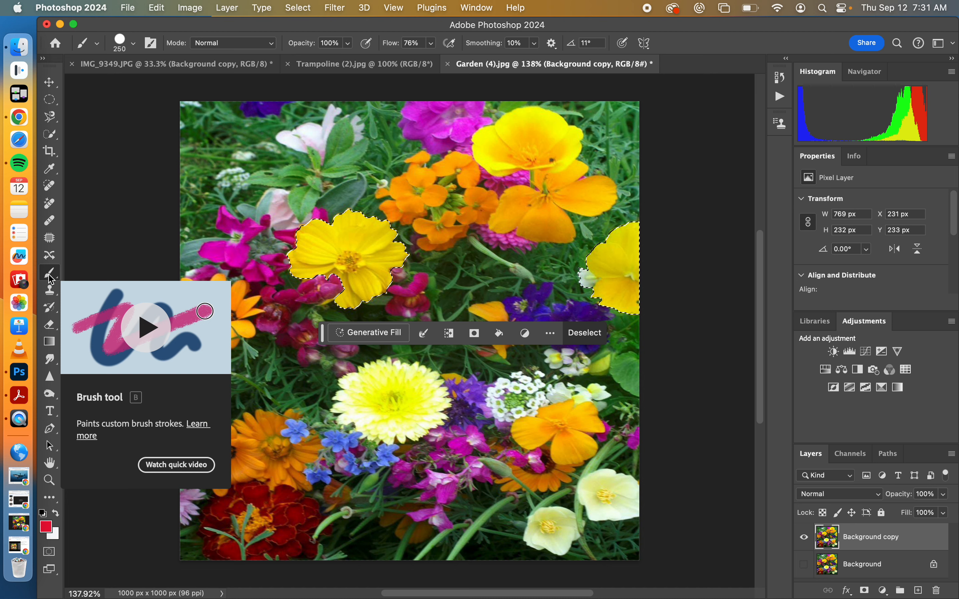
pyautogui.click(57, 295)
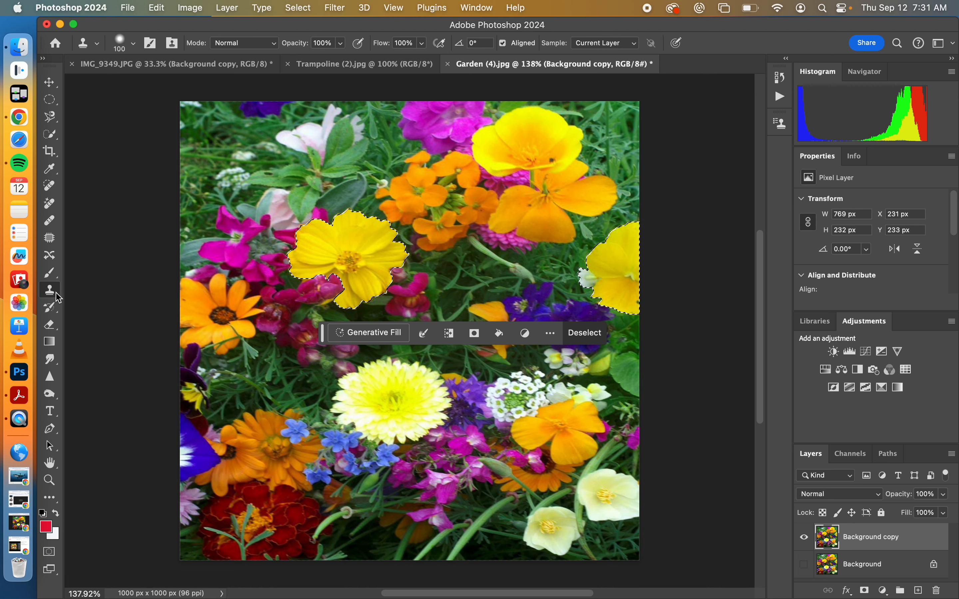
pyautogui.click(51, 323)
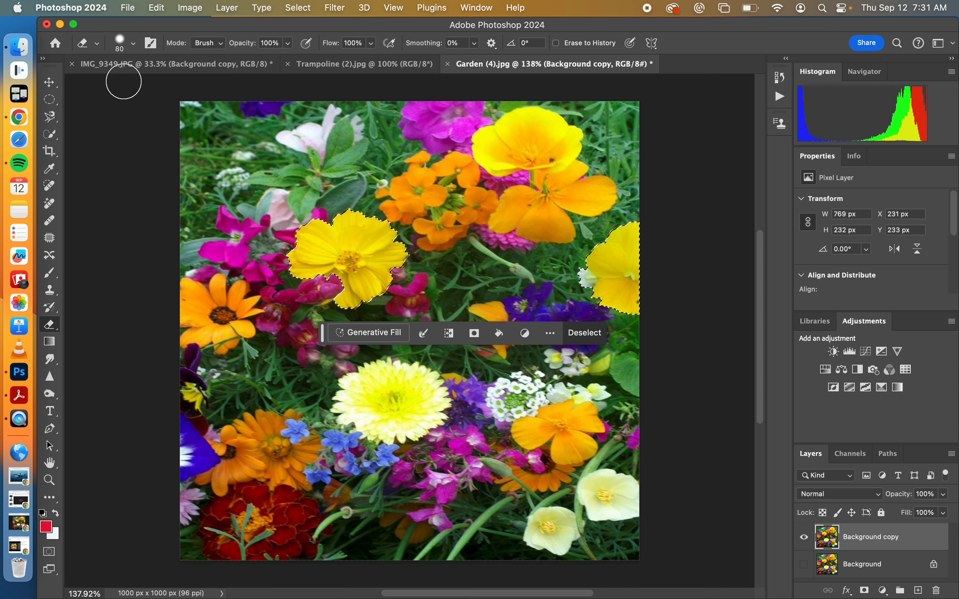
pyautogui.click(134, 44)
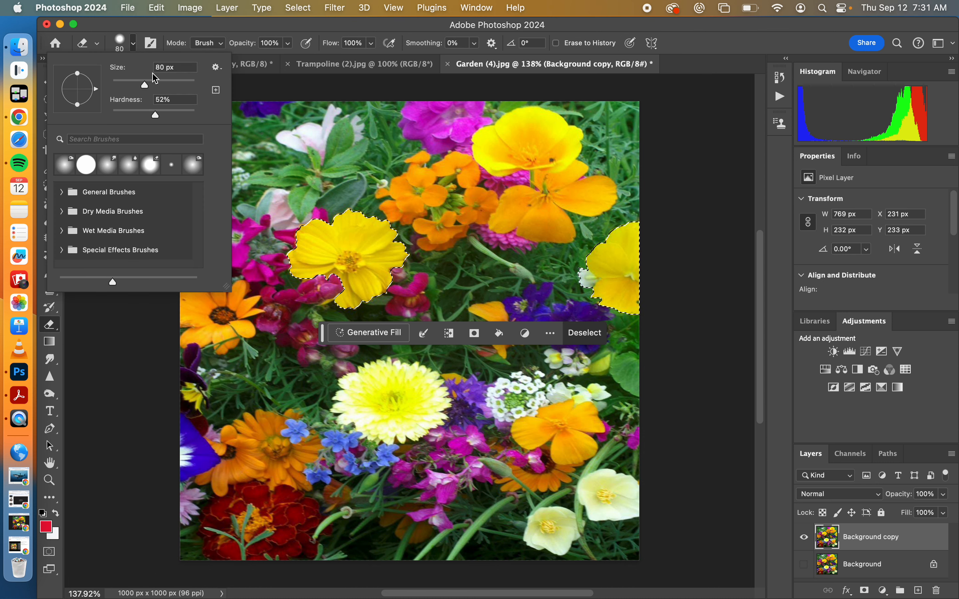
# Clear the selection of the two yellow flowers and switch to the Object Selection tool.
pyautogui.click(47, 80)
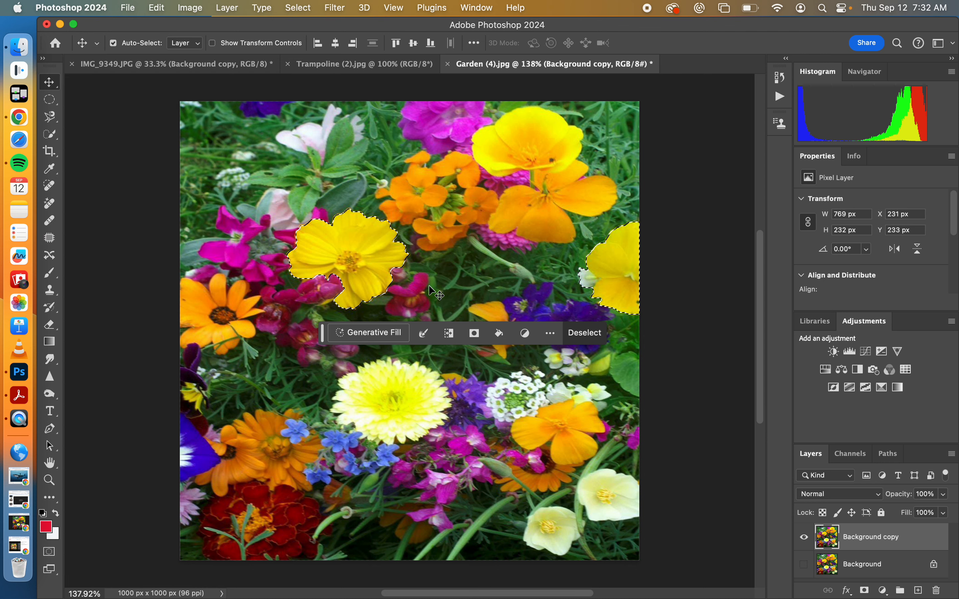
pyautogui.press('super+d')
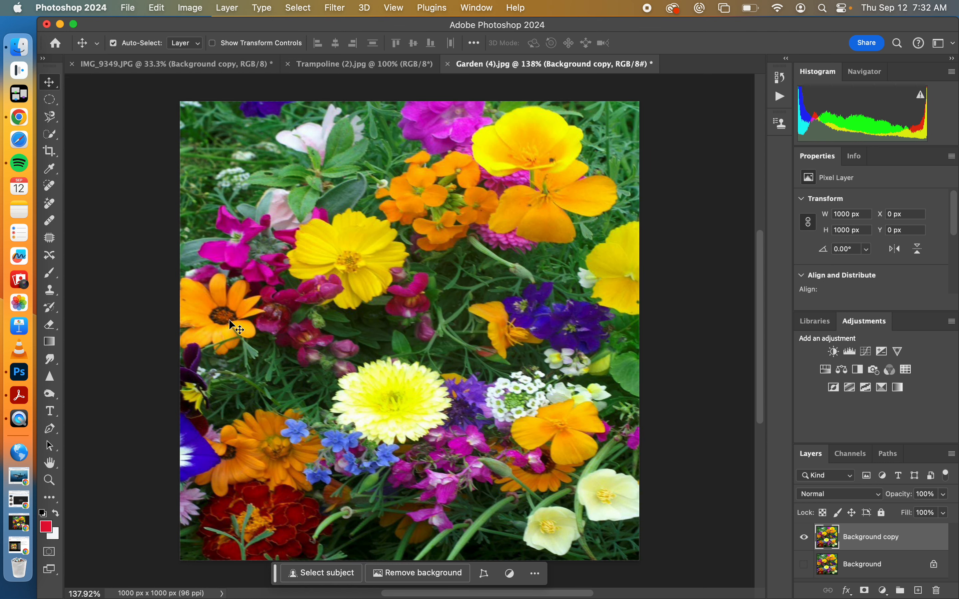
pyautogui.click(51, 138)
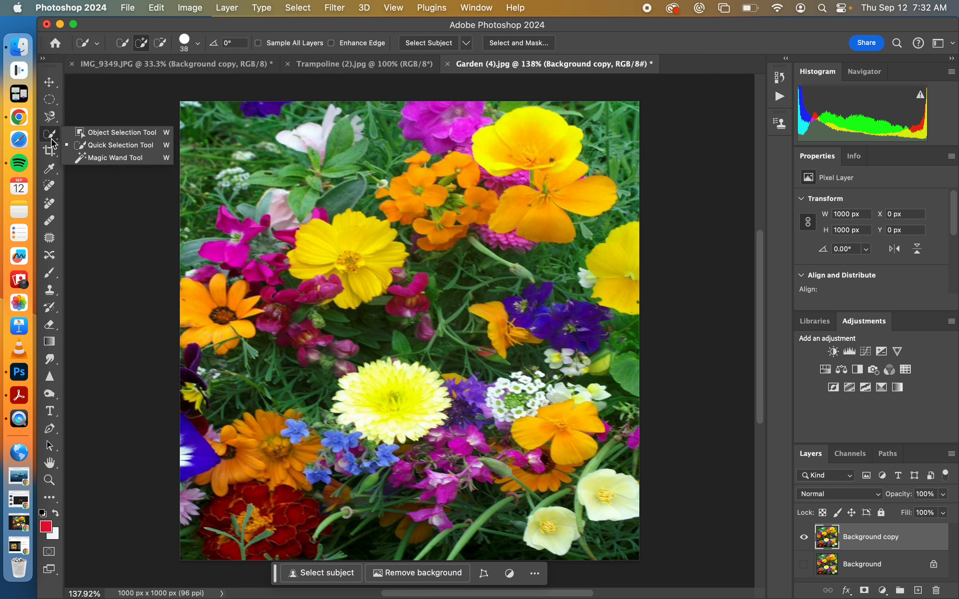
pyautogui.click(95, 132)
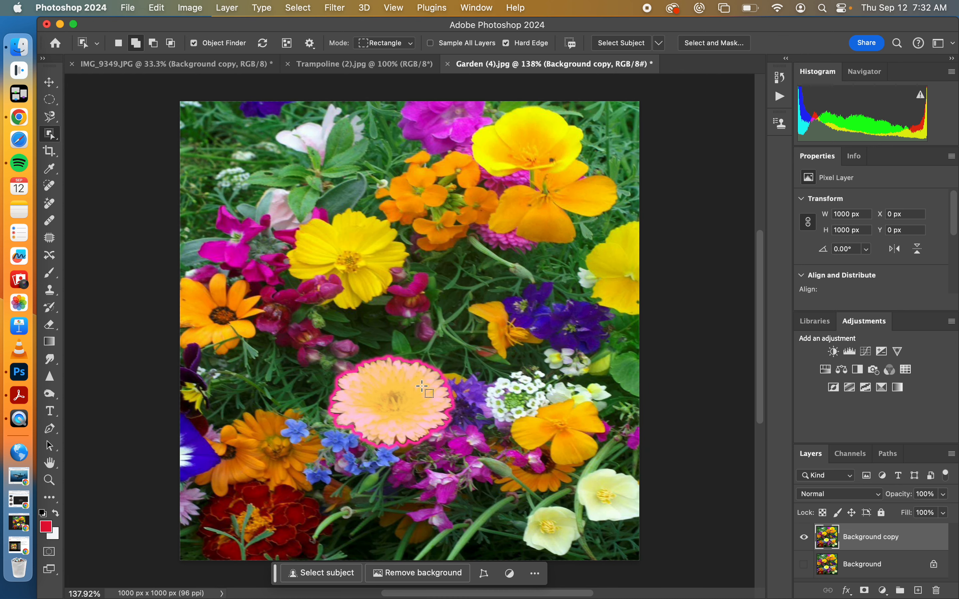
# Select the orange flower at the photo's left edge, the large yellow flower, the orange flower beside the purple blooms, and the pale yellow flower as detected objects.
pyautogui.click(225, 307)
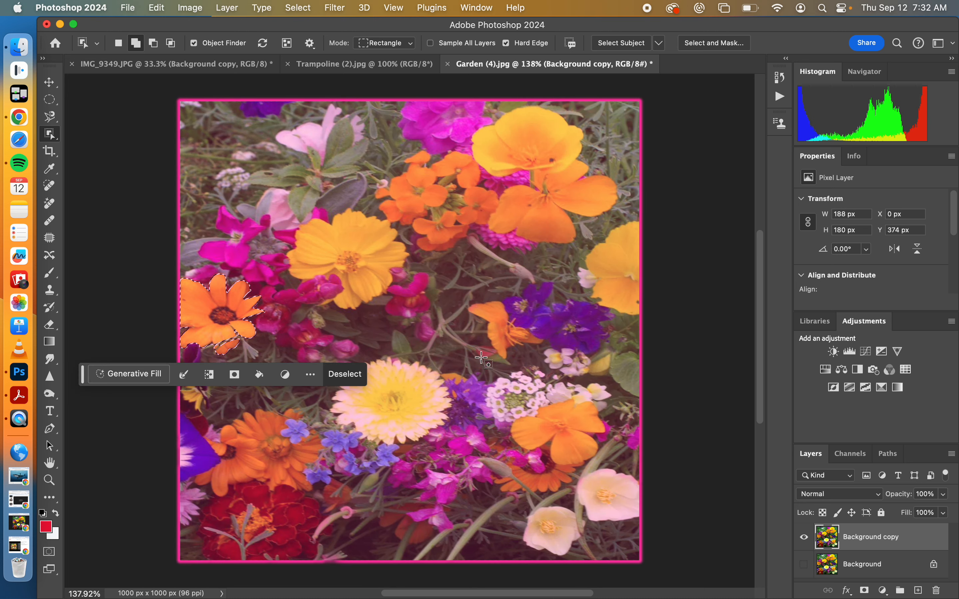
pyautogui.click(367, 264)
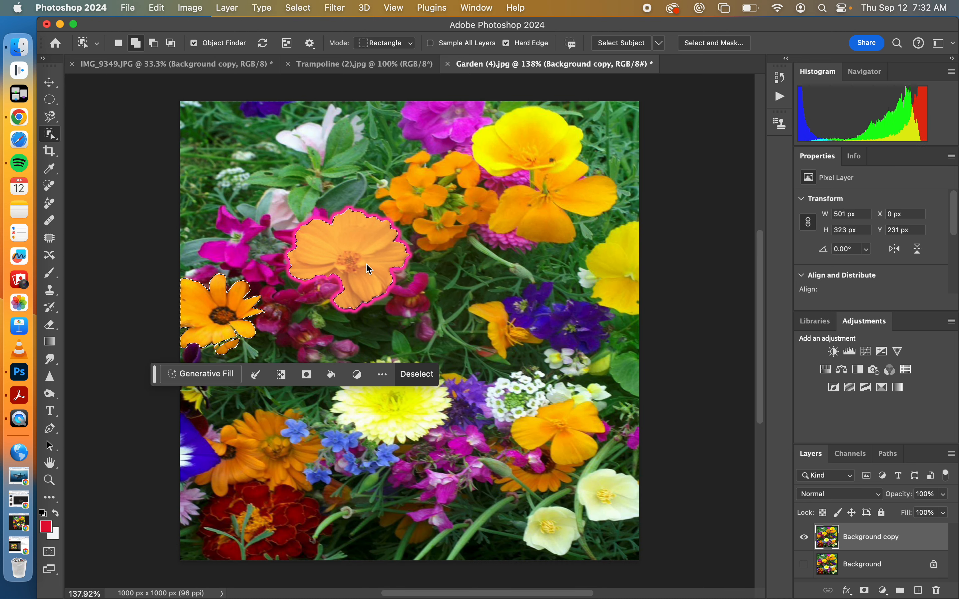
pyautogui.click(506, 322)
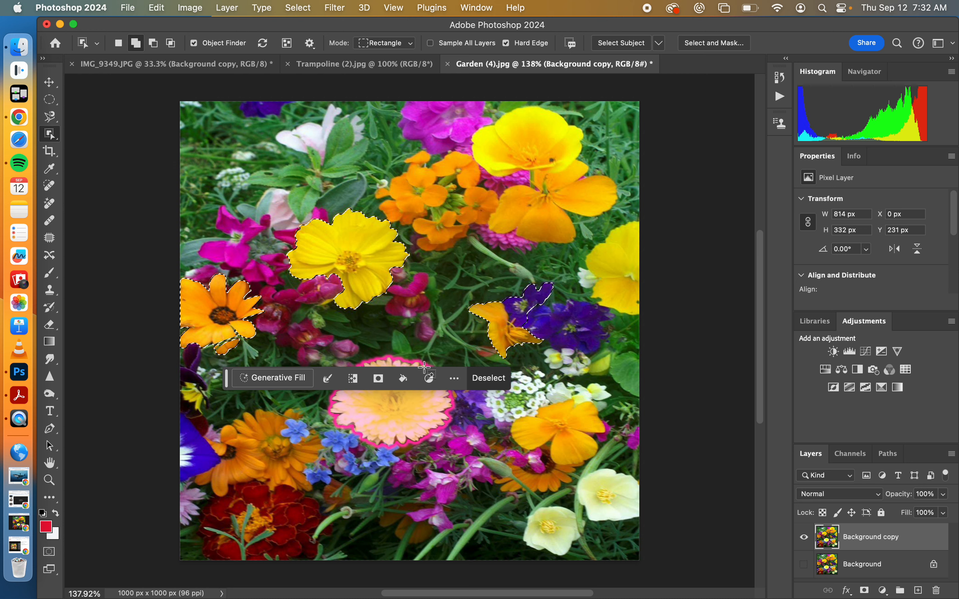
pyautogui.click(396, 401)
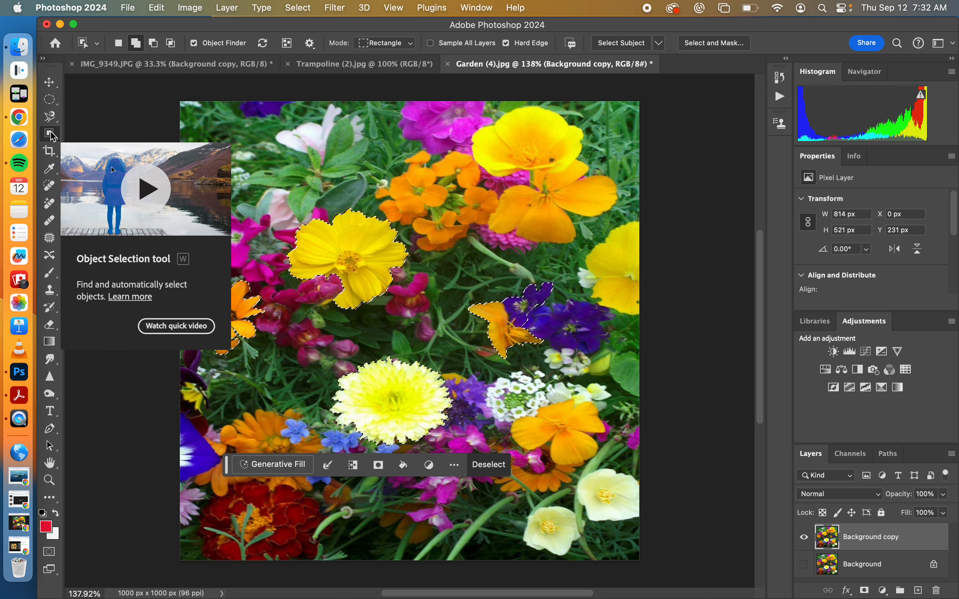
# Switch to the Magic Wand tool and clear the four-flower selection.
pyautogui.rightClick(53, 136)
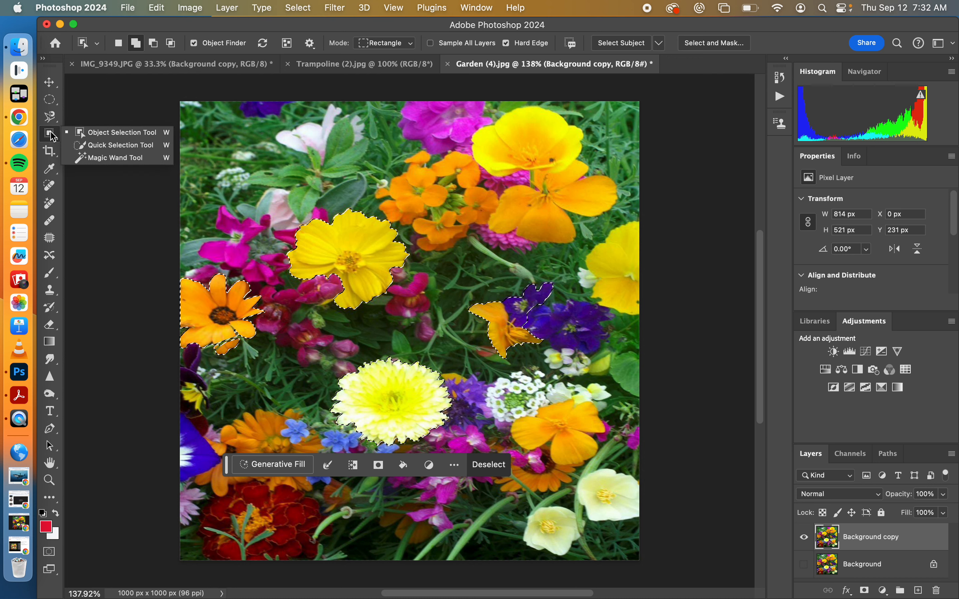
pyautogui.click(86, 158)
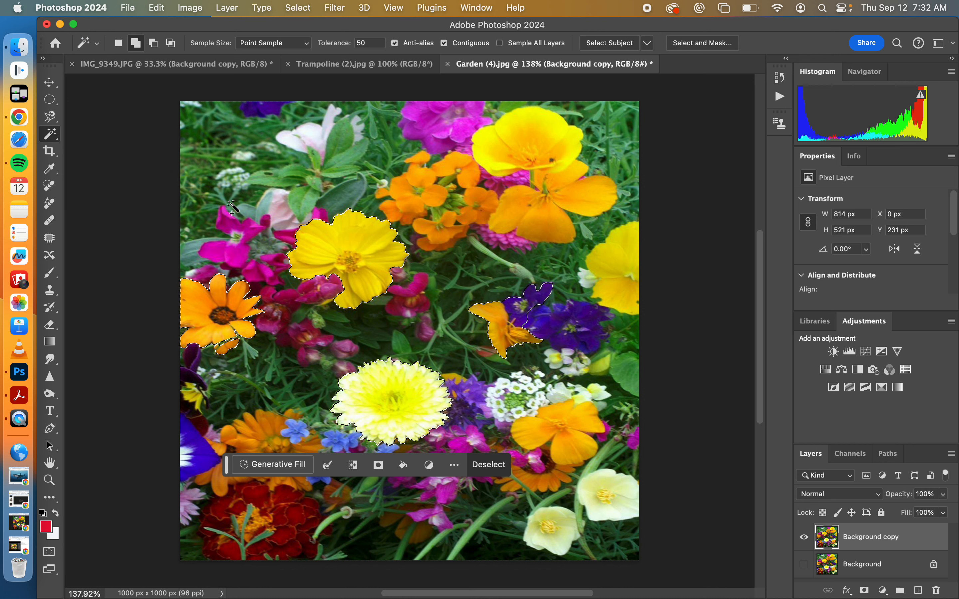
pyautogui.press('super+d')
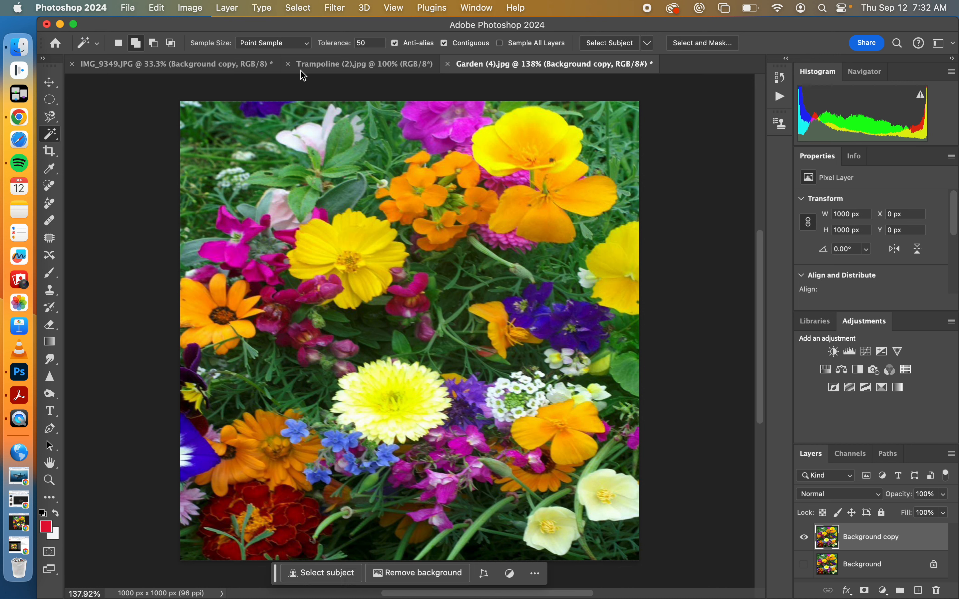
# Duplicate the Background layer in Trampoline (2).jpg and select the whole trampoline mat and the sky with the Magic Wand.
pyautogui.click(331, 68)
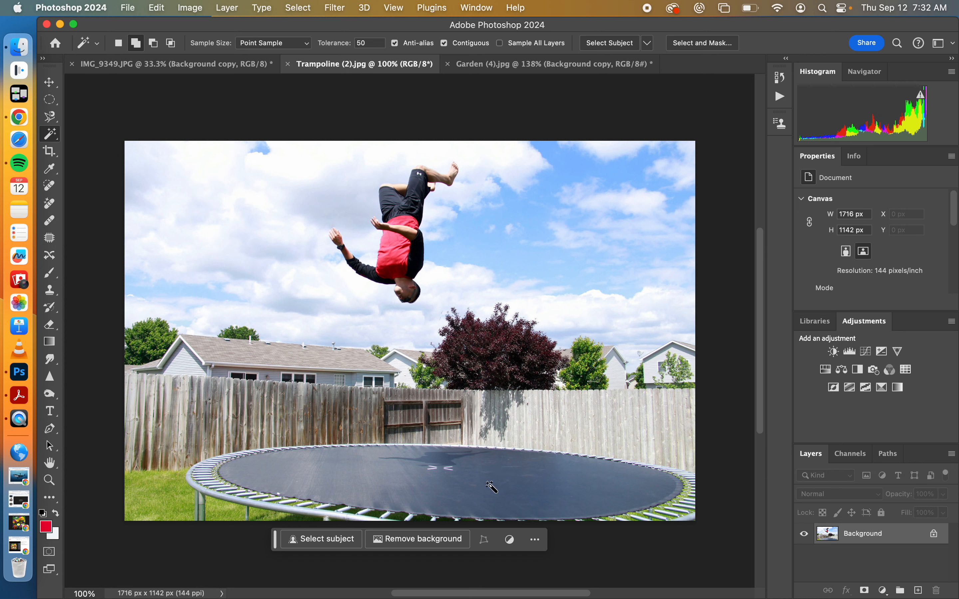
pyautogui.moveTo(892, 536); pyautogui.dragTo(917, 591)
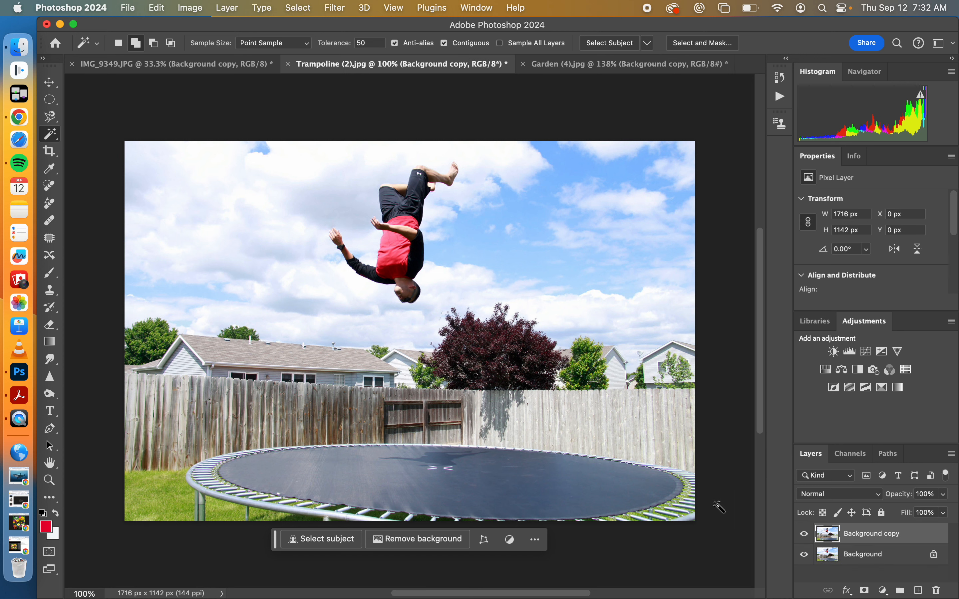
pyautogui.click(502, 482)
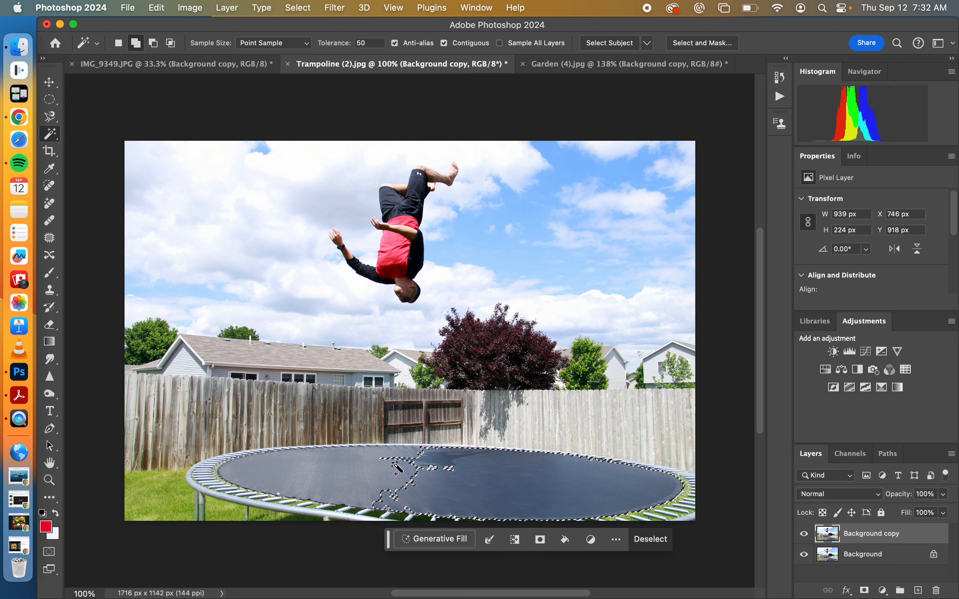
pyautogui.click(435, 472)
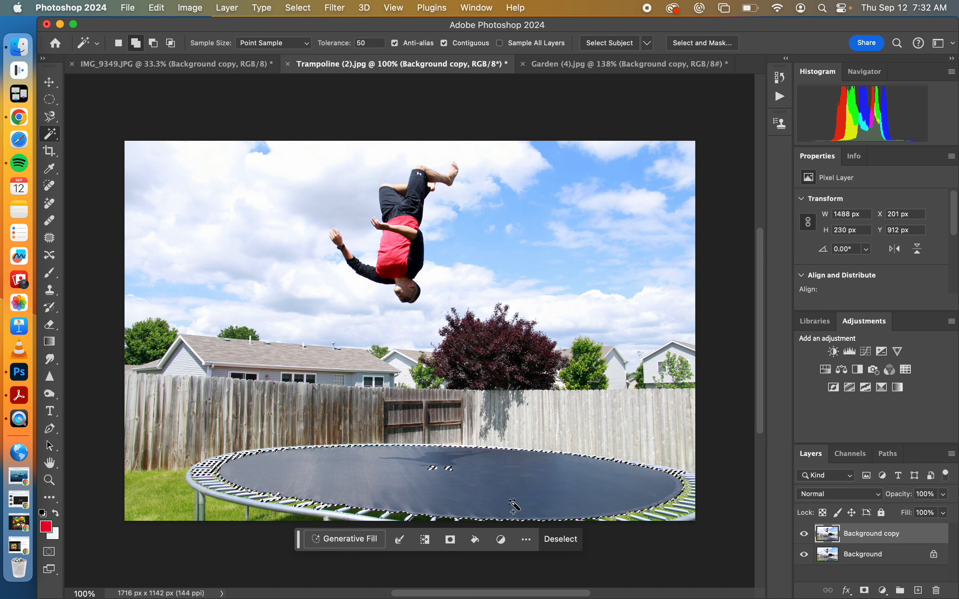
pyautogui.click(492, 232)
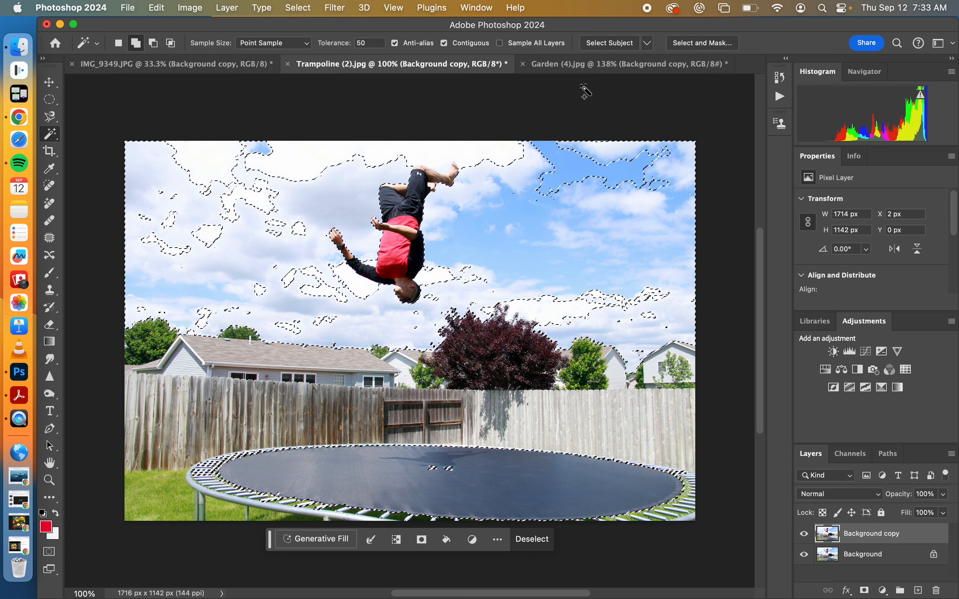
# Return to Garden (4).jpg and select the yellow flower above the pale yellow one with the Magic Wand, including its centre.
pyautogui.click(587, 65)
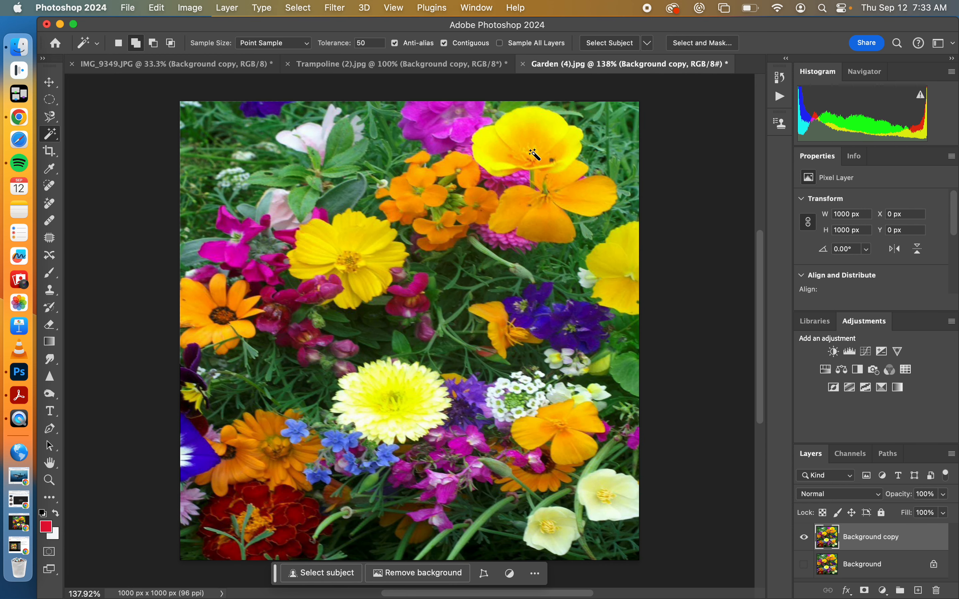
pyautogui.click(363, 246)
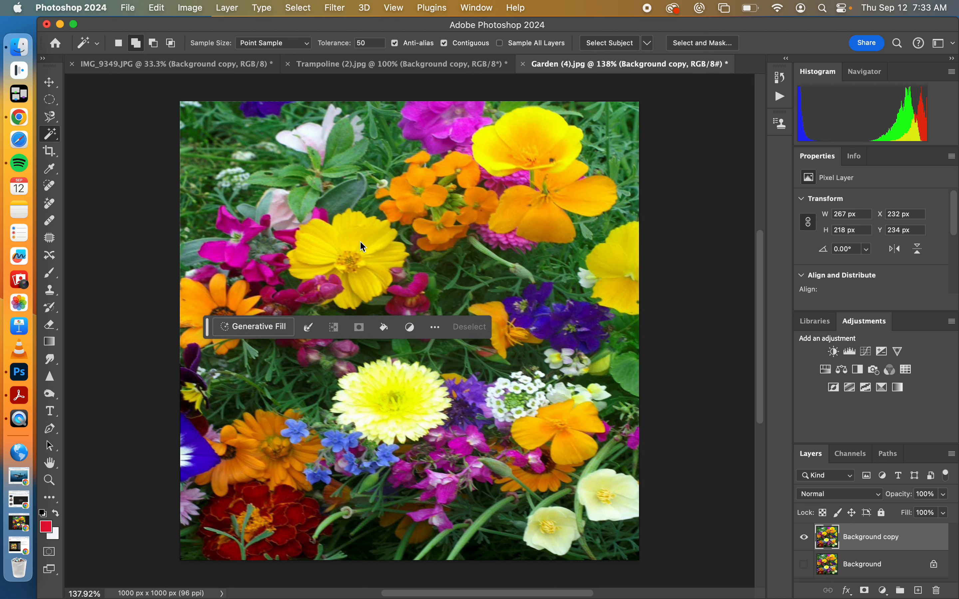
pyautogui.click(352, 260)
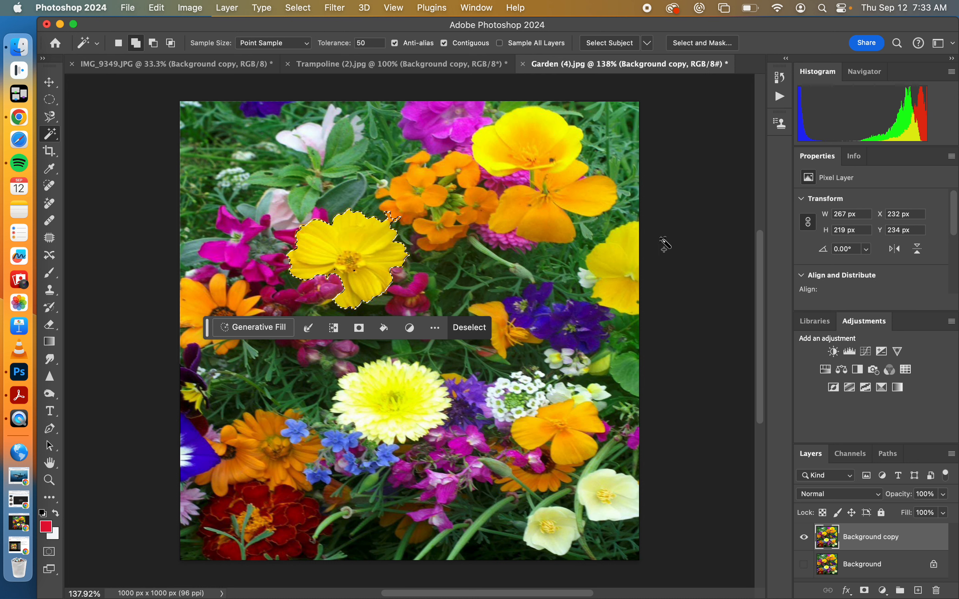
# Clear the flower selection, turn off Contiguous, and select yellow and orange tones across the whole photo, raising the tolerance to 100.
pyautogui.press('super+d')
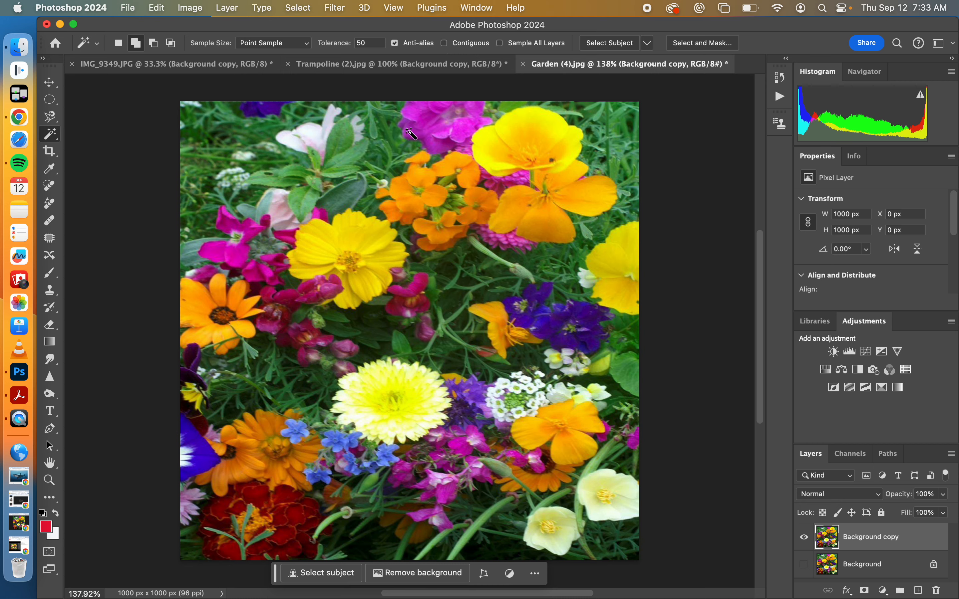
pyautogui.click(355, 238)
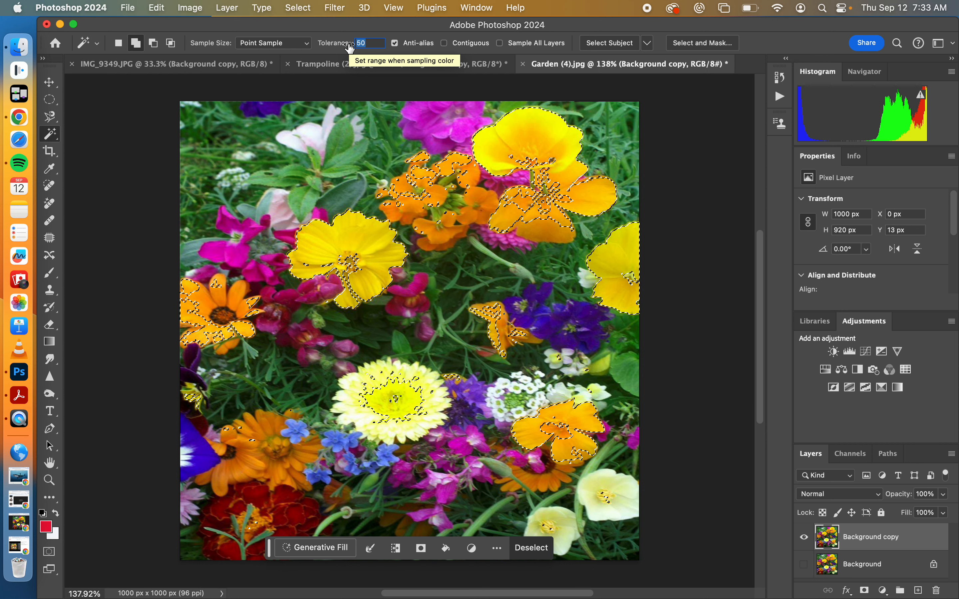
pyautogui.write('100')
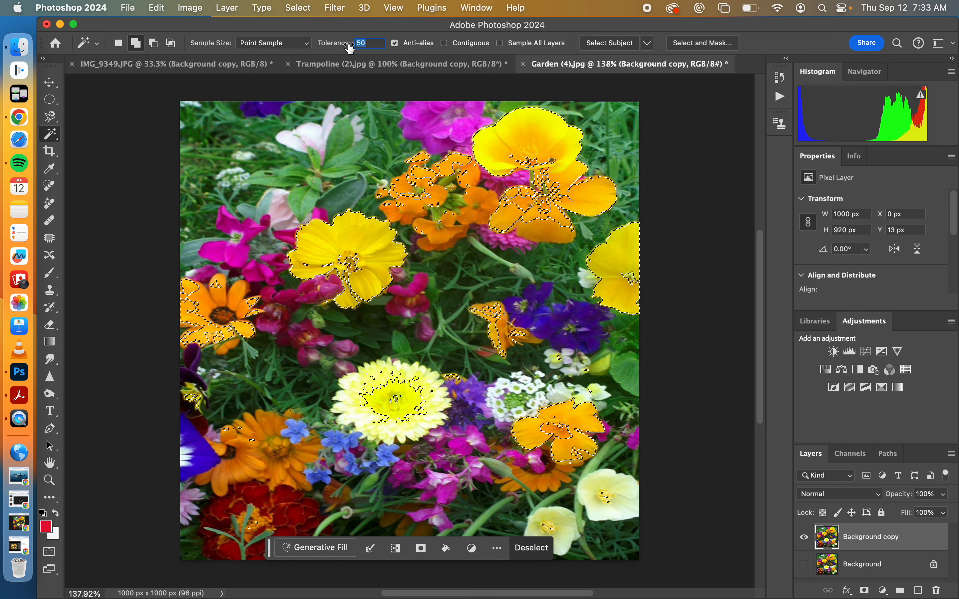
pyautogui.click(440, 227)
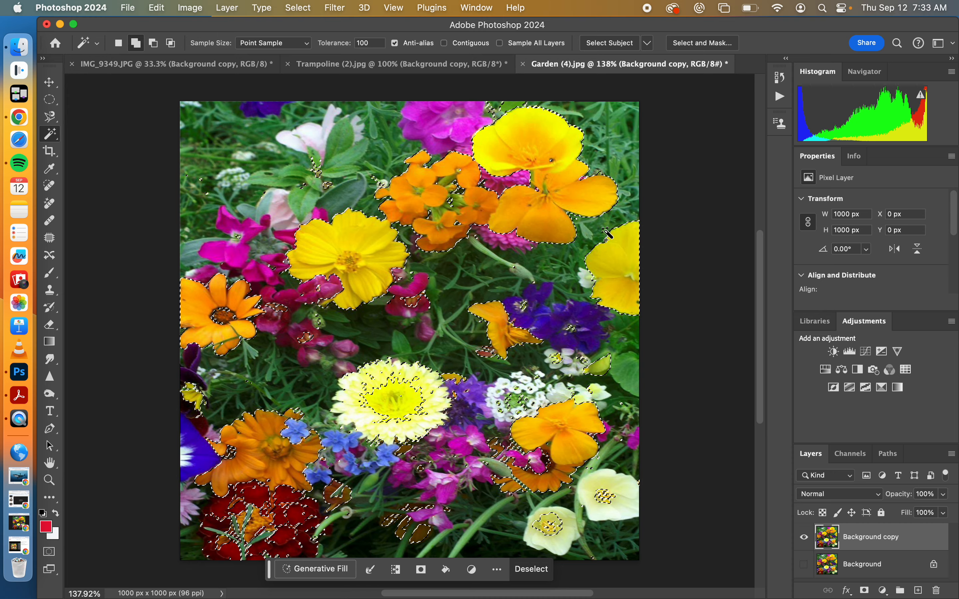
# Lower the tolerance to 10, make a fresh selection from the yellow flower's petals, and clear it again.
pyautogui.click(371, 46)
pyautogui.press('BackSpace')
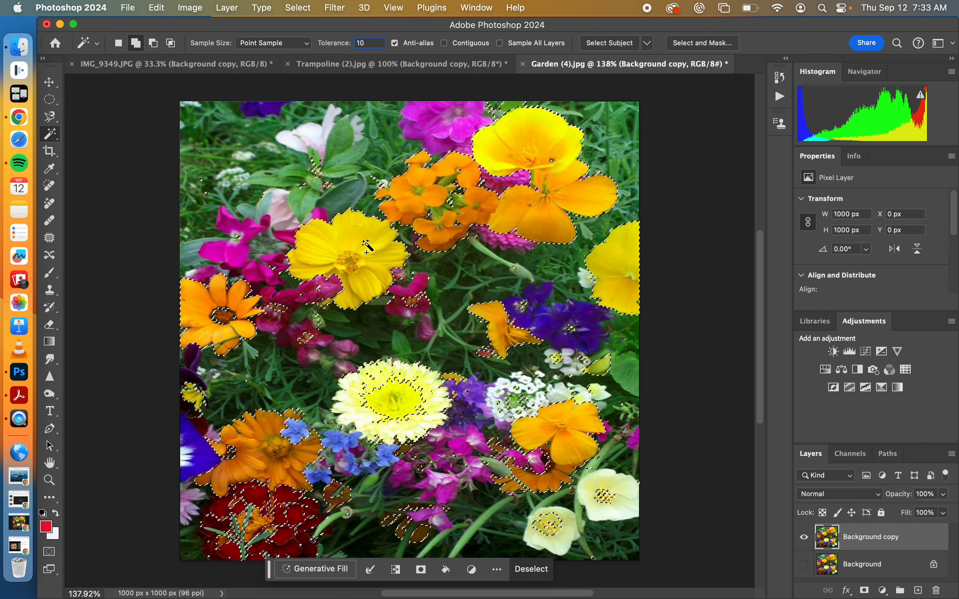
pyautogui.press('super+d')
pyautogui.click(380, 225)
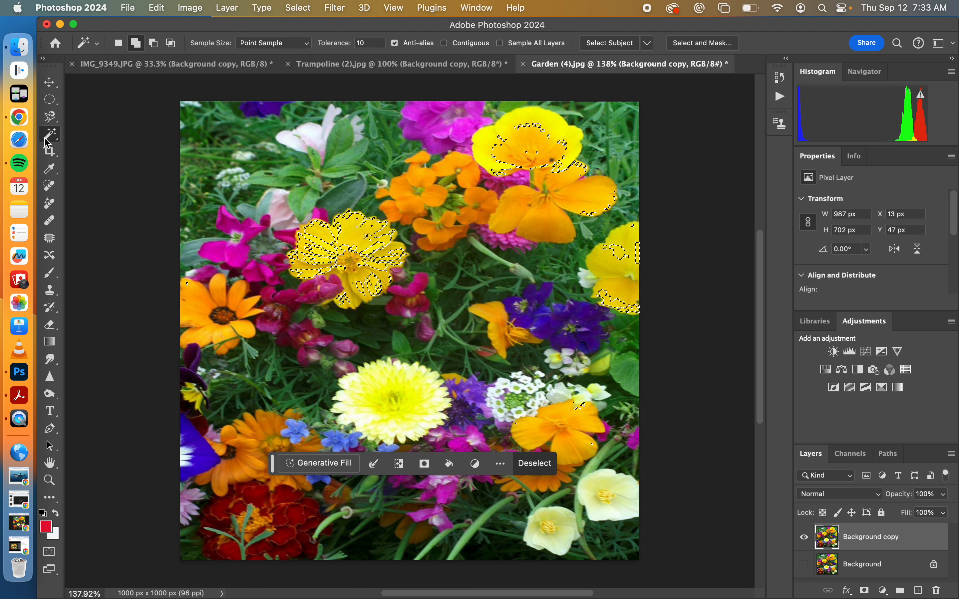
pyautogui.press('super+d')
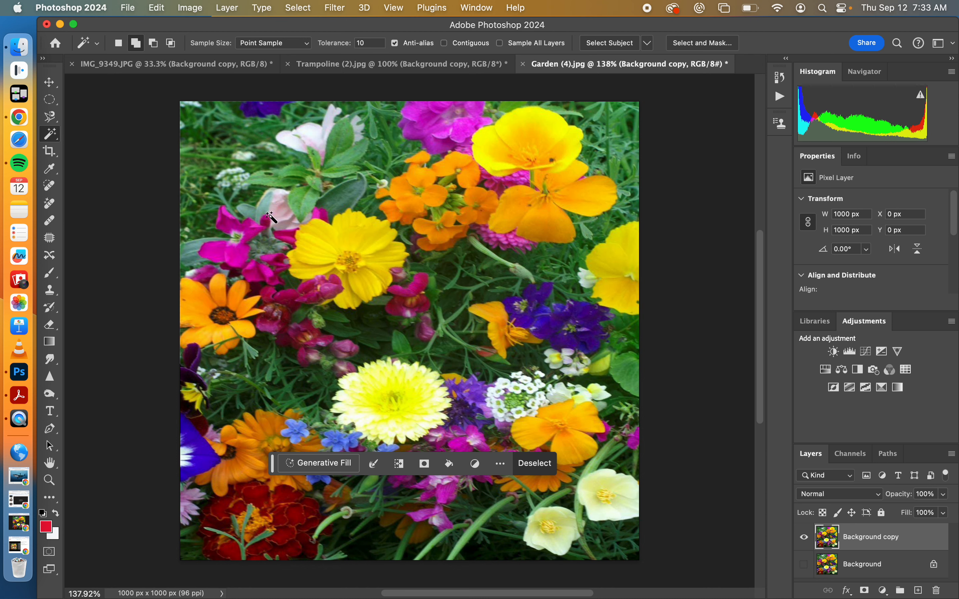
# Select the yellow flower above the pale yellow one as a detected object with the Object Selection tool.
pyautogui.rightClick(55, 136)
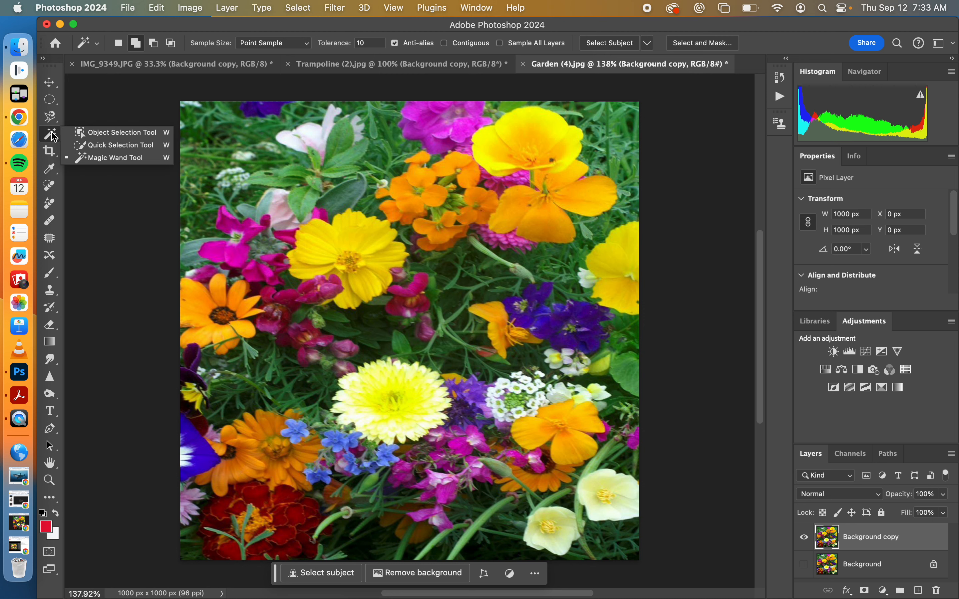
pyautogui.click(103, 133)
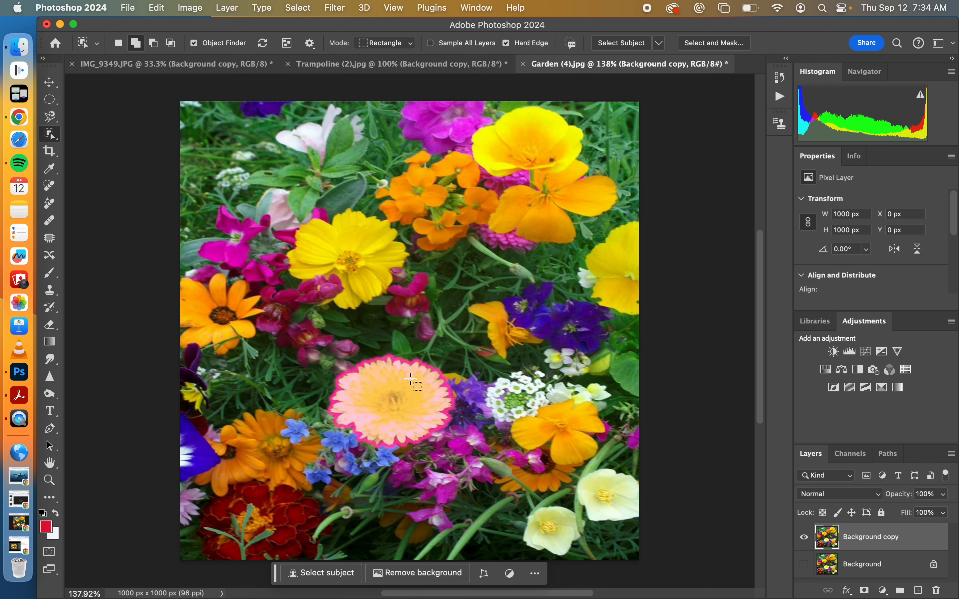
pyautogui.click(356, 250)
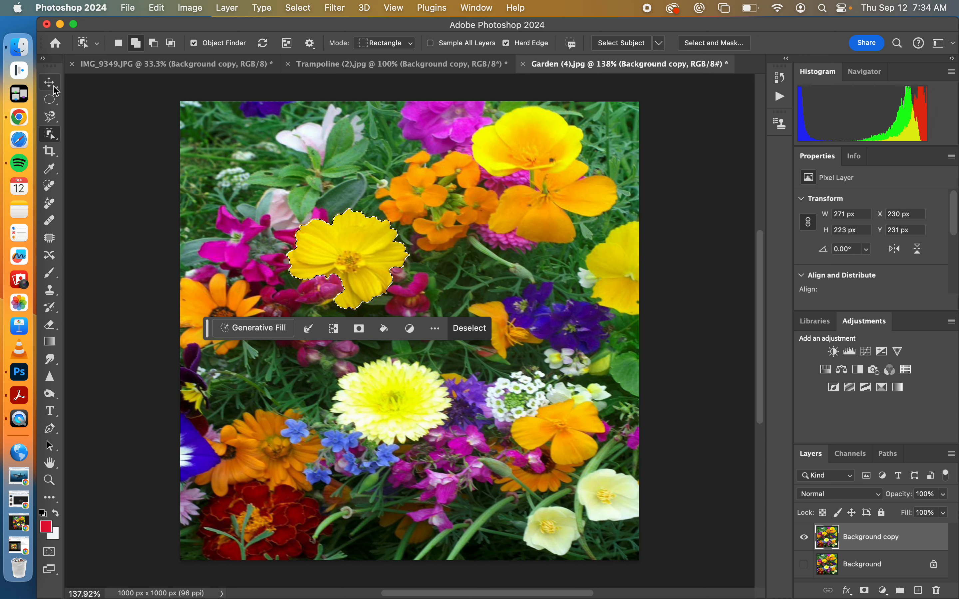
# Switch to the Move tool, paste a copy of the selected yellow flower as a new layer, and undo the paste.
pyautogui.click(53, 86)
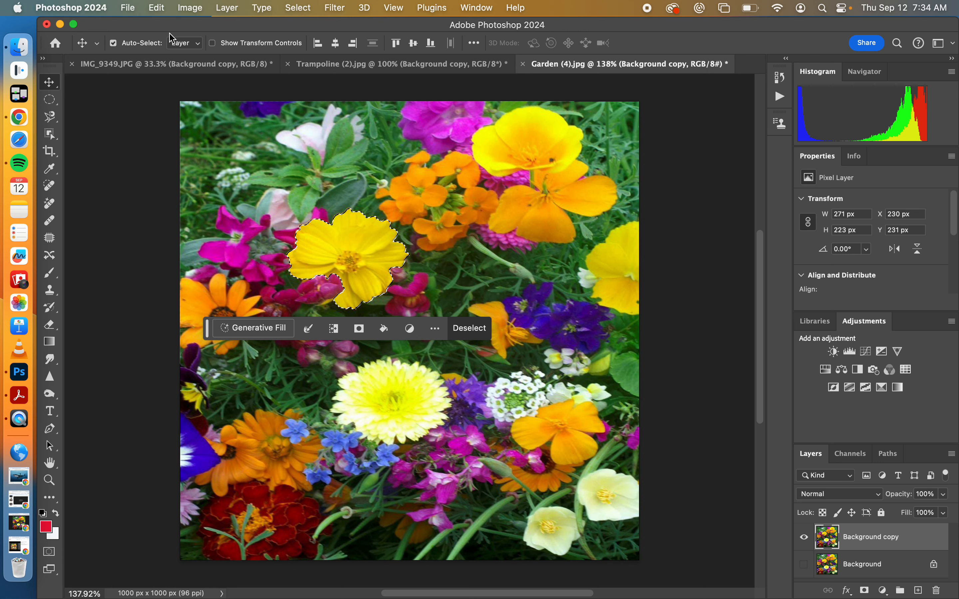
pyautogui.click(157, 8)
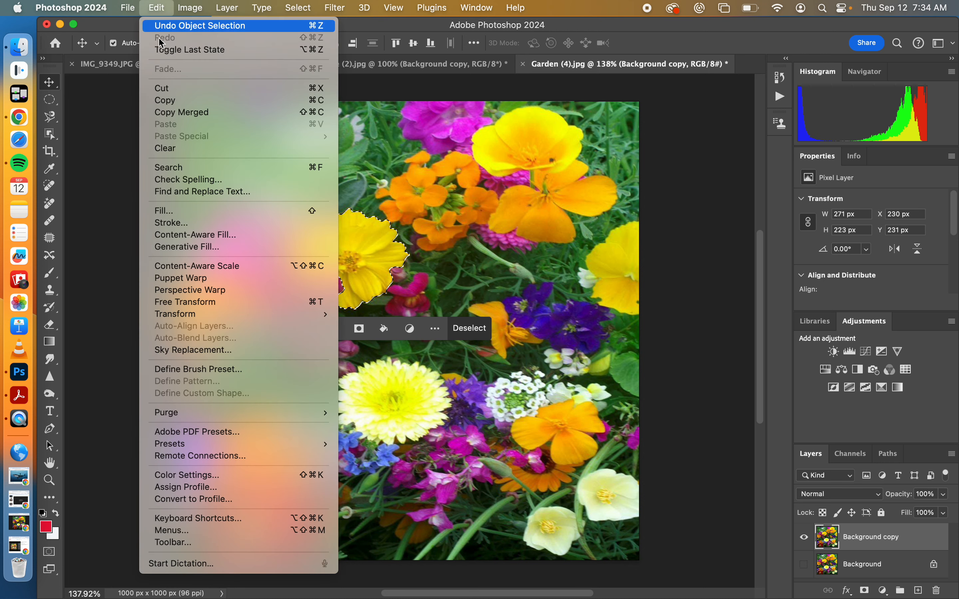
pyautogui.click(164, 100)
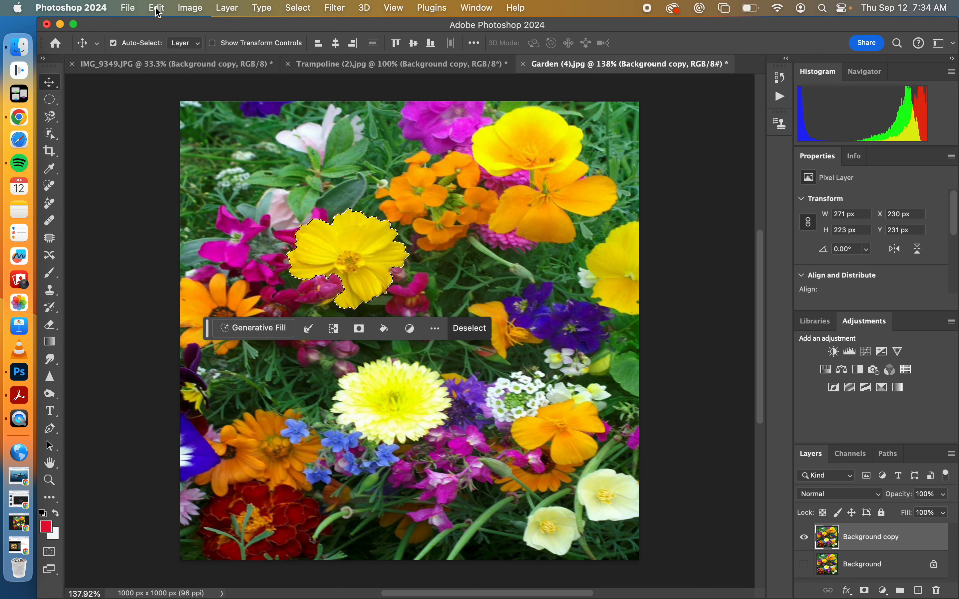
pyautogui.click(156, 8)
pyautogui.click(173, 126)
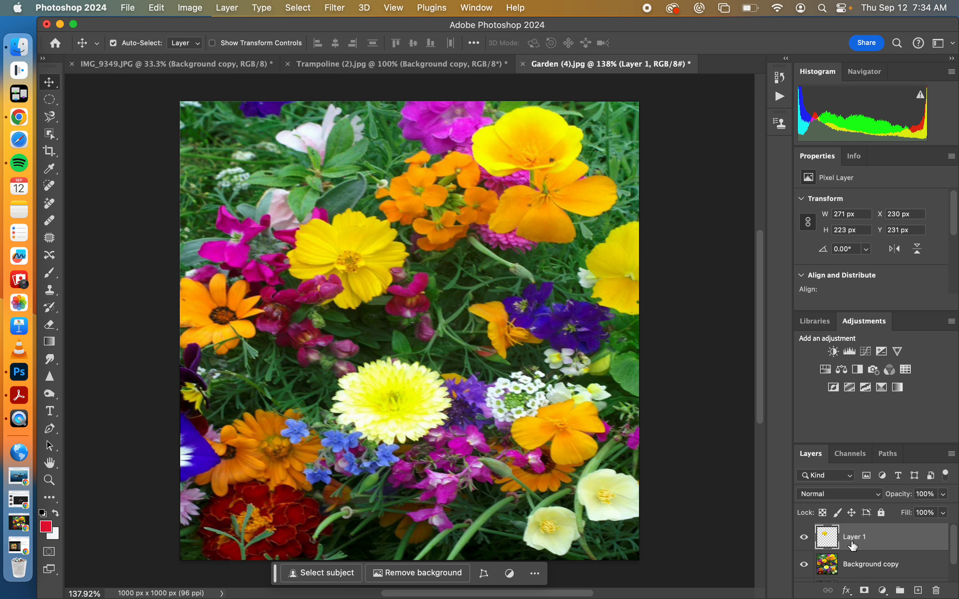
pyautogui.press('super+z')
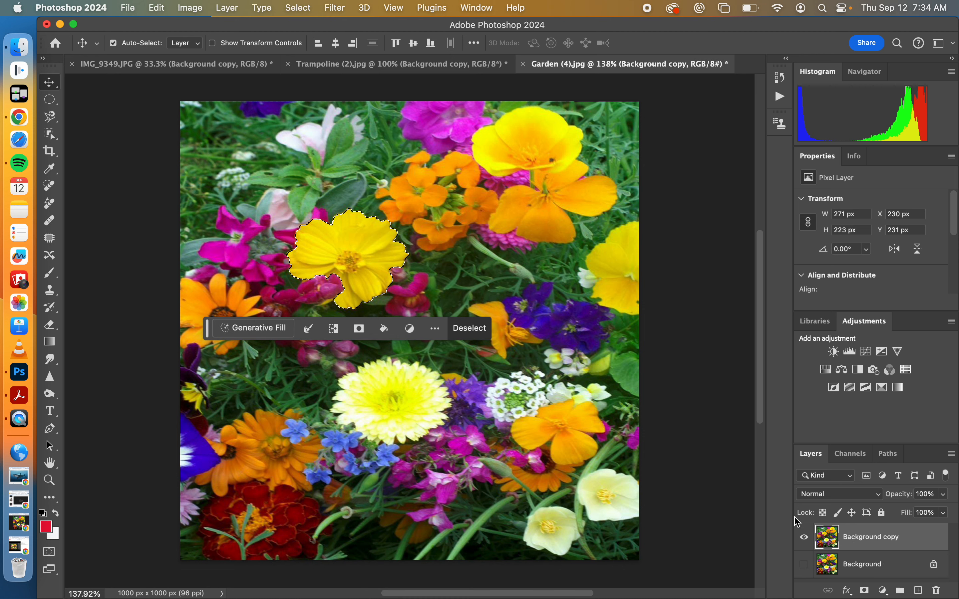
# Copy the selected yellow flower and paste it onto its own layer.
pyautogui.press('super+c')
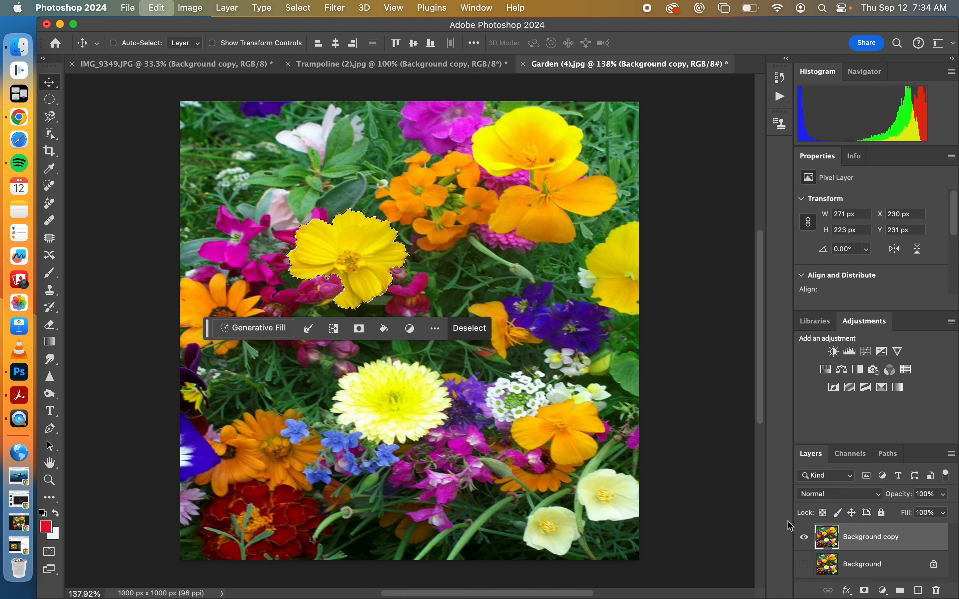
pyautogui.press('super+v')
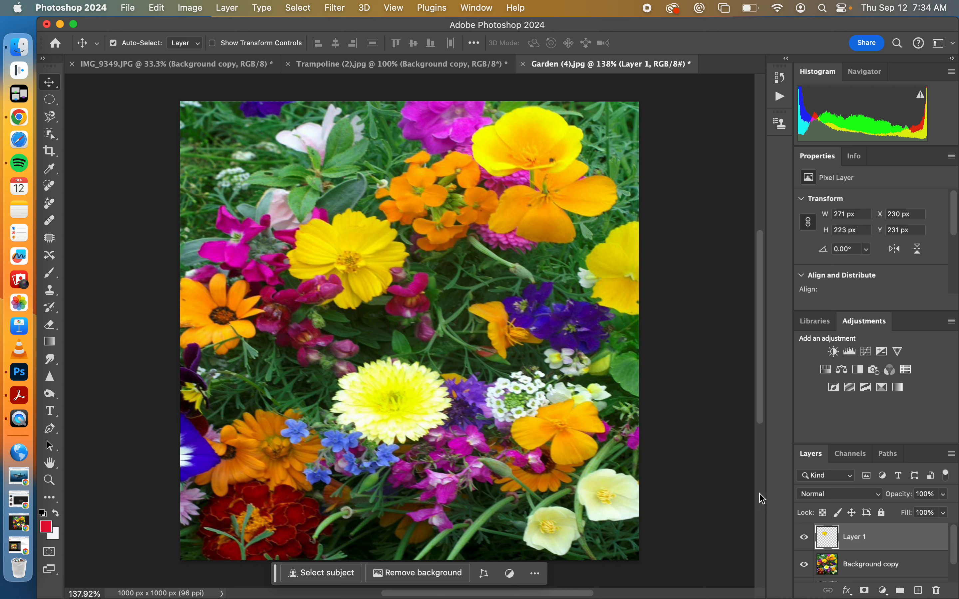
# Toggle the visibility of the Background copy layer to inspect the isolated yellow flower, leaving the layer shown.
pyautogui.click(805, 563)
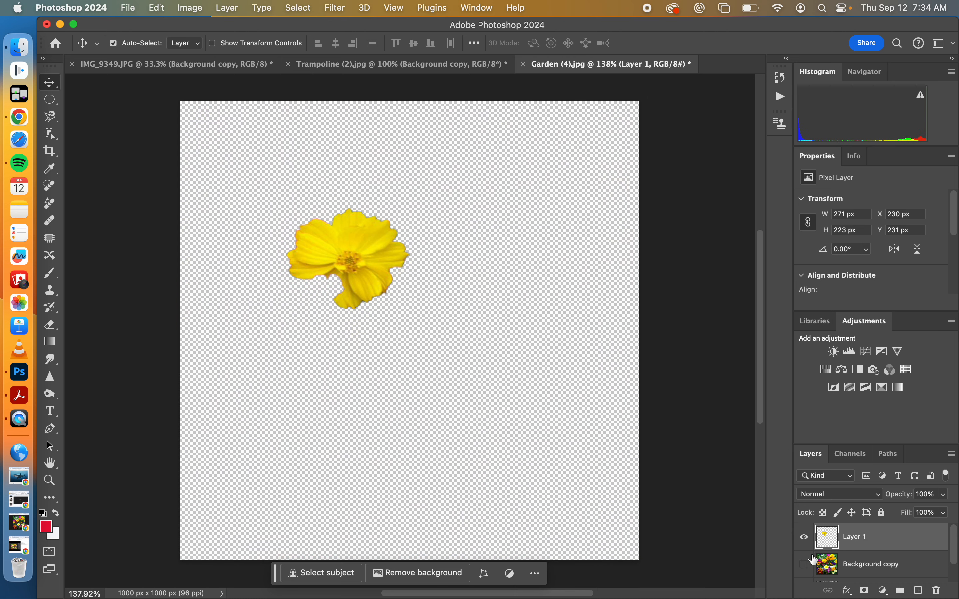
pyautogui.click(805, 564)
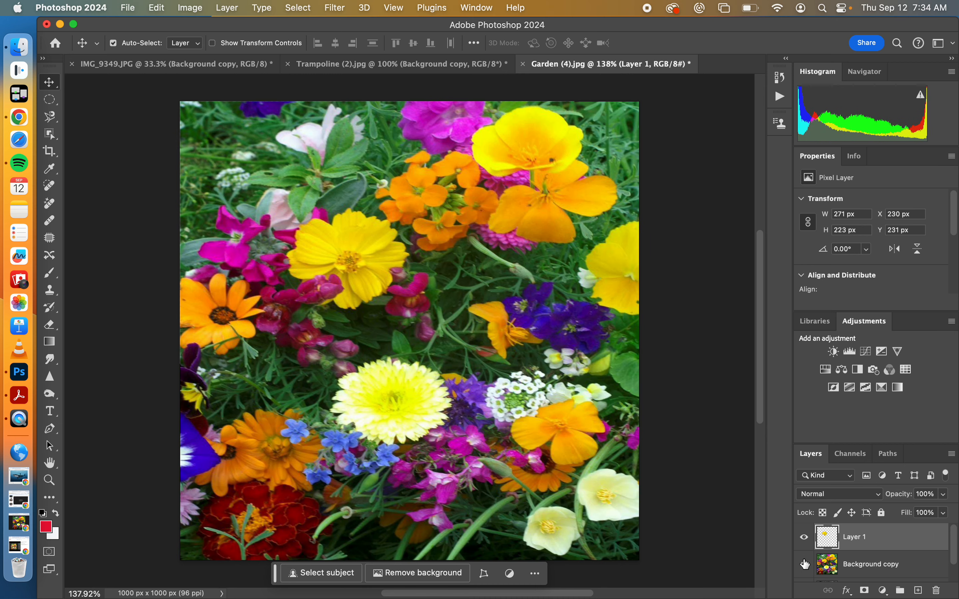
pyautogui.click(806, 565)
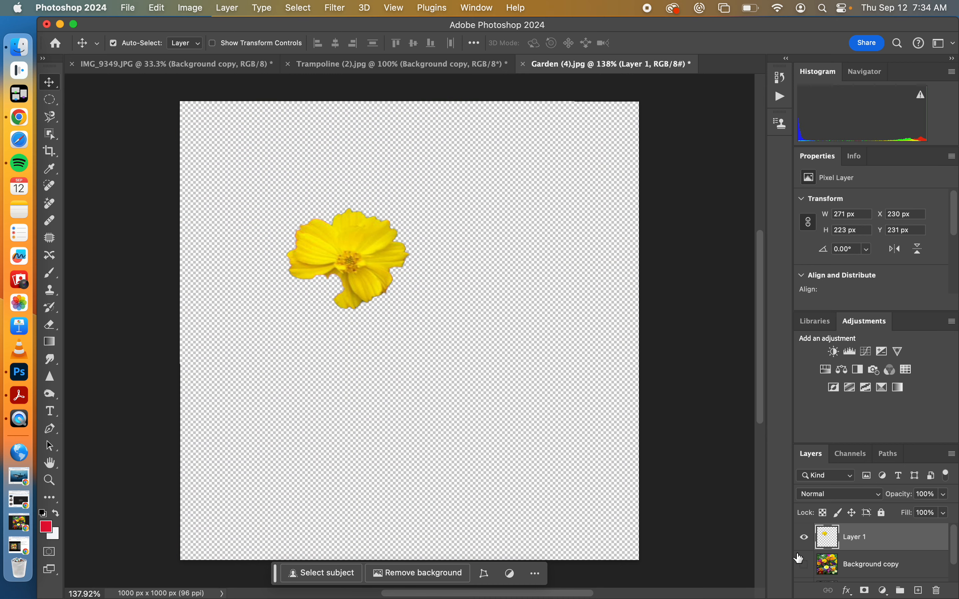
pyautogui.click(804, 562)
pyautogui.click(804, 563)
pyautogui.click(804, 563)
pyautogui.click(804, 563)
pyautogui.click(805, 562)
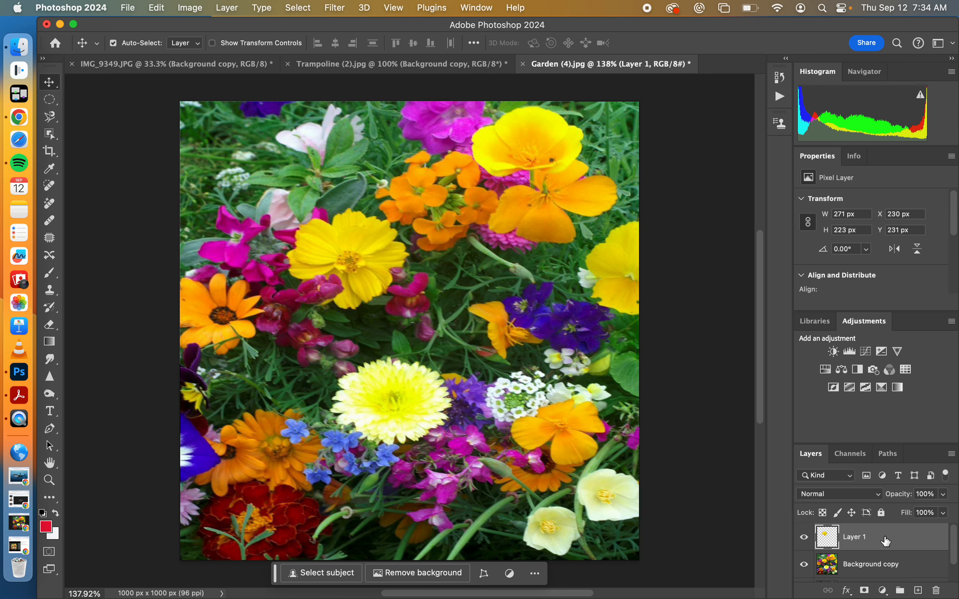
# Rename the pasted flower's layer to Flower1.
pyautogui.doubleClick(858, 537)
pyautogui.write('Flower1')
pyautogui.press('Return')
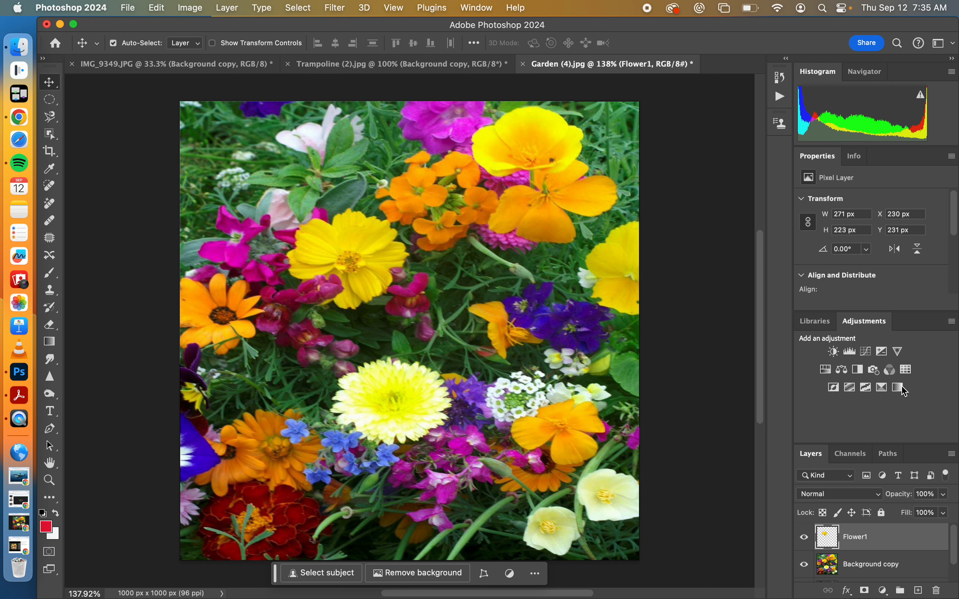
# Try a Black & White adjustment layer over the photo with Reds at 24 and Yellows at -28, and delete it.
pyautogui.click(857, 370)
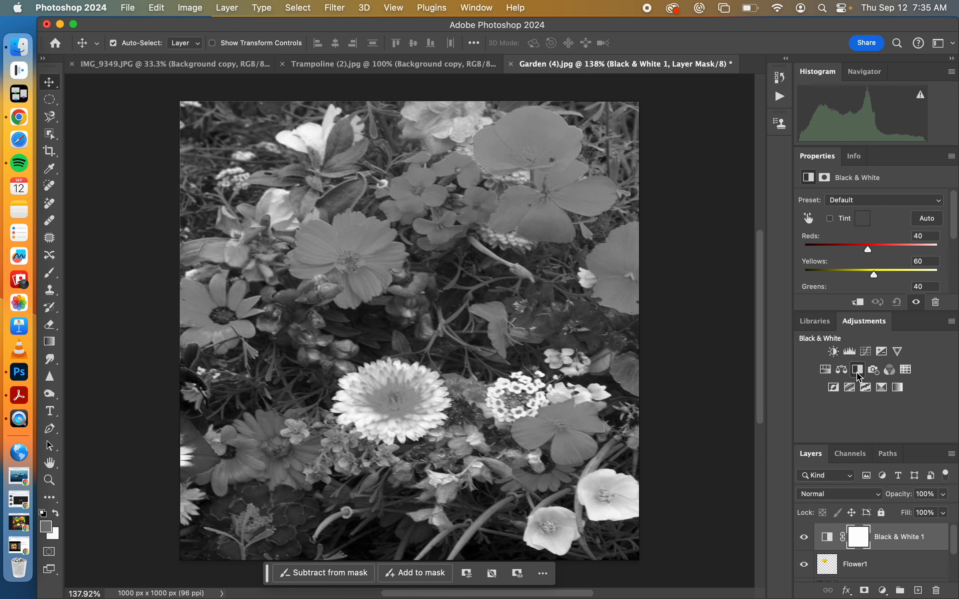
pyautogui.scroll(-5, 871, 266)
pyautogui.scroll(5, 870, 266)
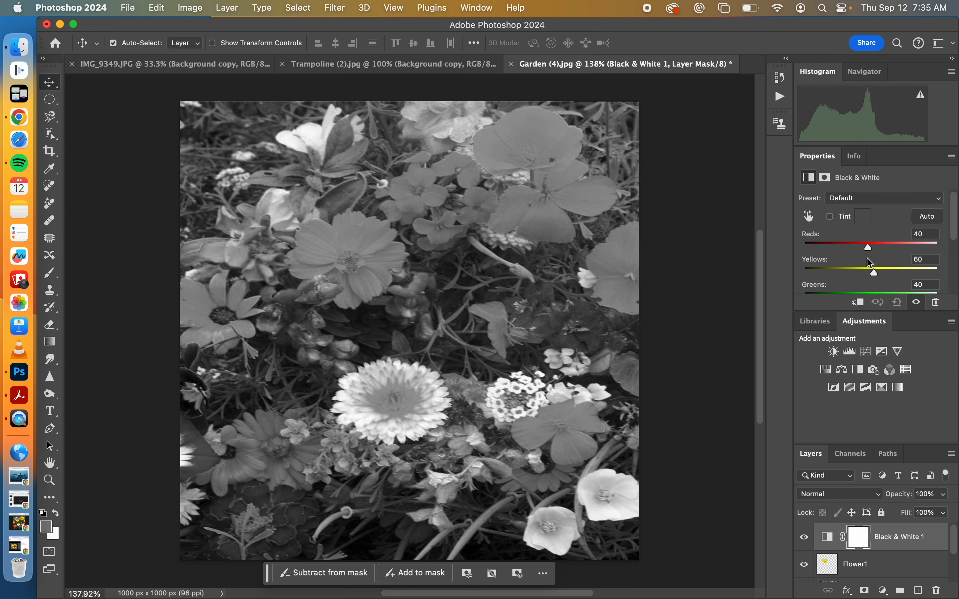
pyautogui.moveTo(876, 277); pyautogui.dragTo(868, 250)
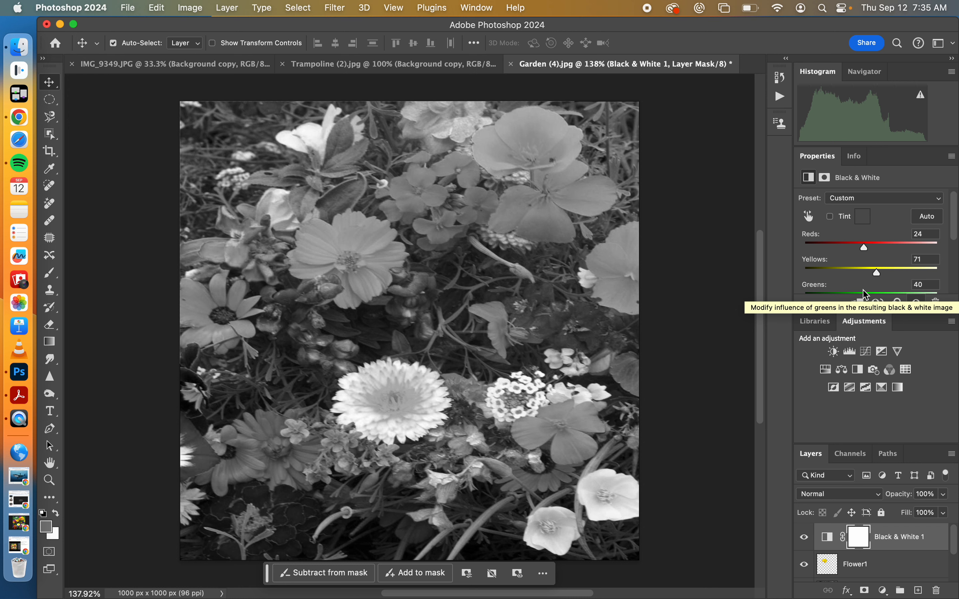
pyautogui.moveTo(875, 274); pyautogui.dragTo(860, 273)
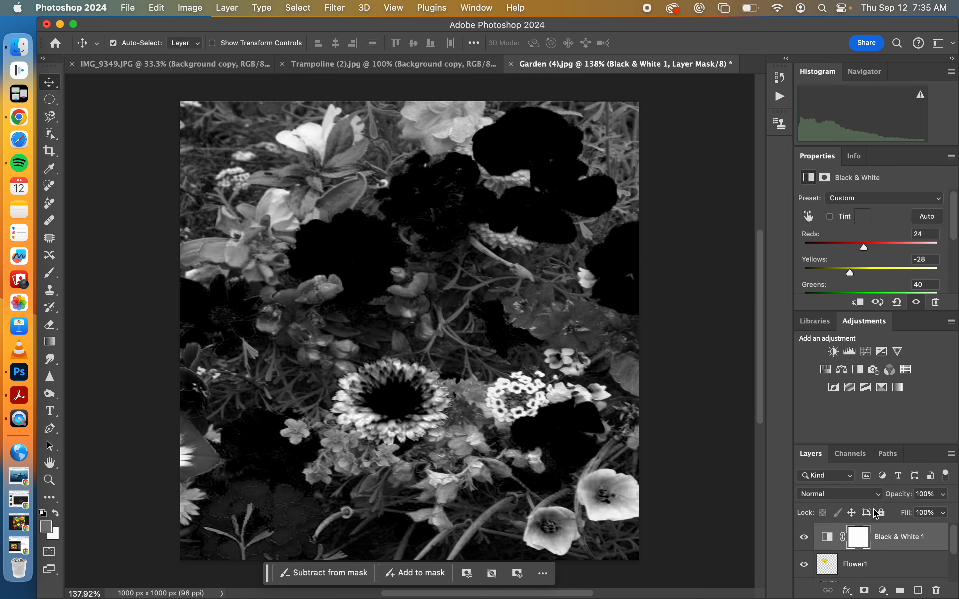
pyautogui.moveTo(893, 543); pyautogui.dragTo(936, 591)
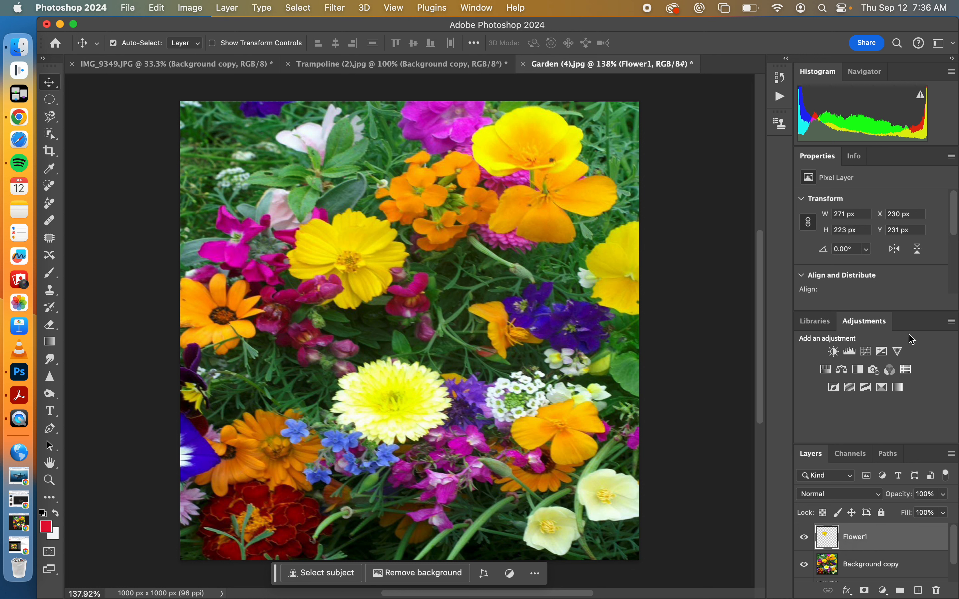
# Try the Modern view of the adjustments list, browse its entries, and switch back to Classic view.
pyautogui.click(953, 322)
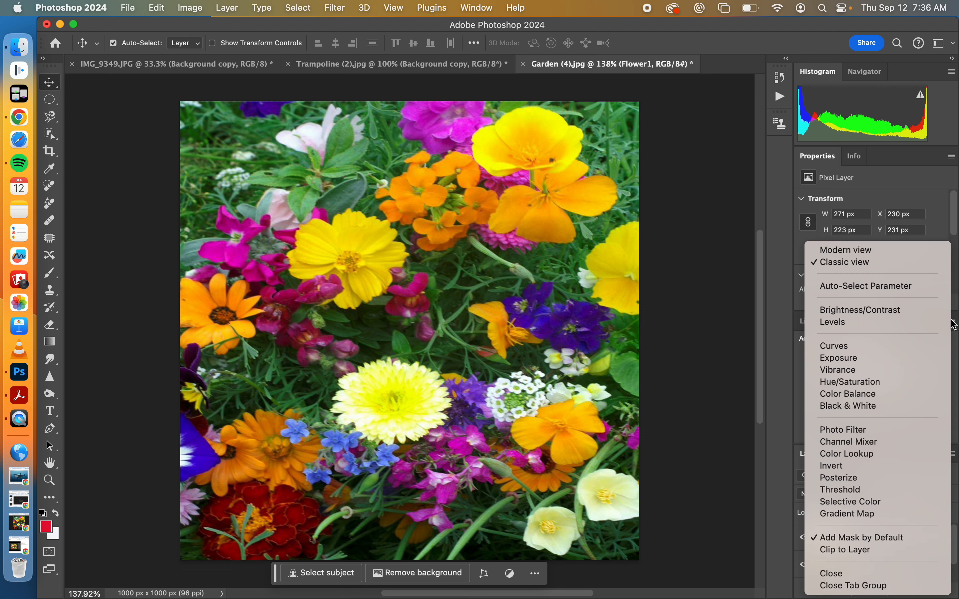
pyautogui.click(872, 250)
pyautogui.scroll(-5, 868, 415)
pyautogui.scroll(5, 867, 416)
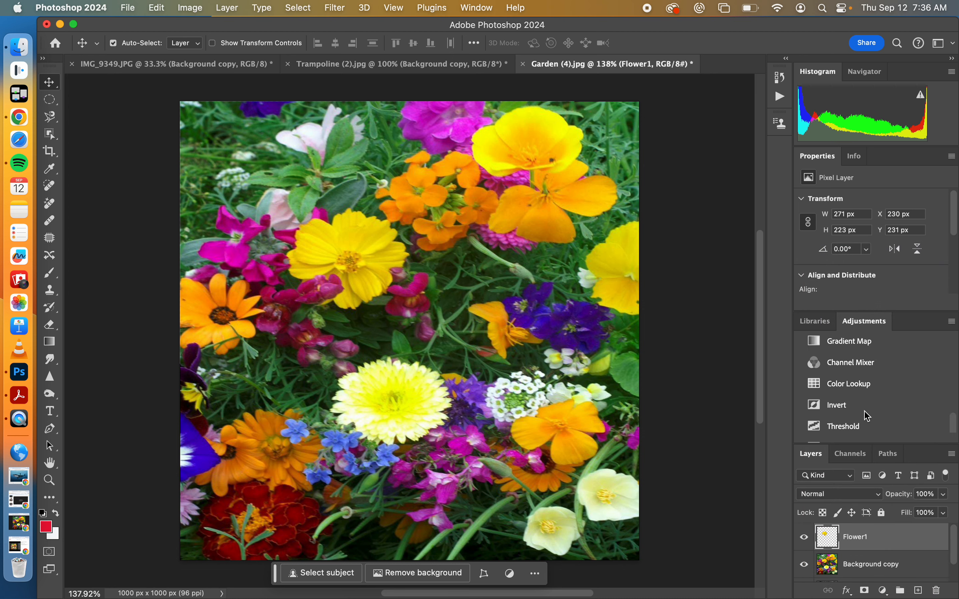
pyautogui.scroll(2, 673, 396)
pyautogui.click(953, 322)
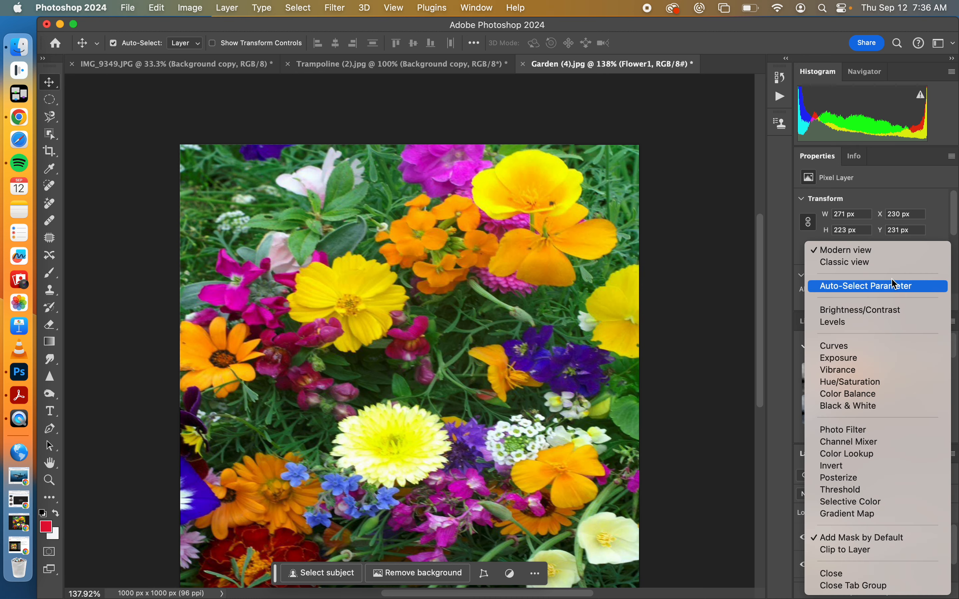
pyautogui.click(845, 263)
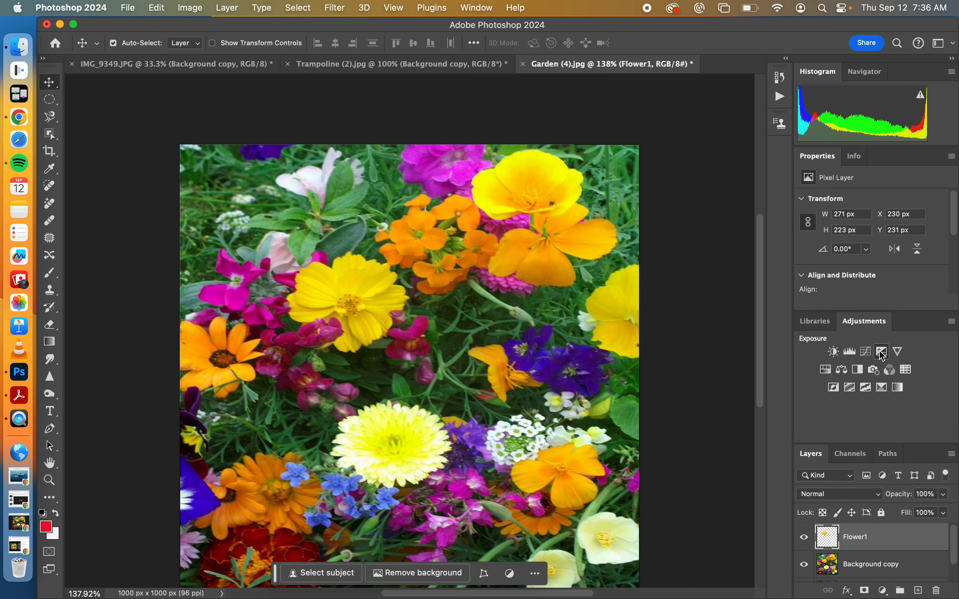
# Add a Hue/Saturation adjustment layer above Flower1 with Hue at -40 and clip it to the Flower1 layer.
pyautogui.click(826, 370)
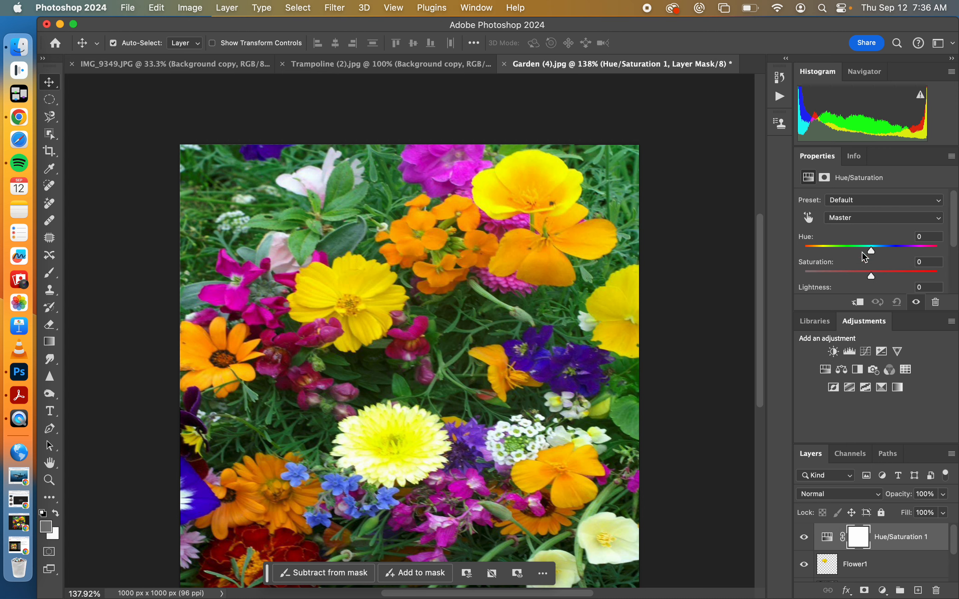
pyautogui.moveTo(874, 252); pyautogui.dragTo(846, 250)
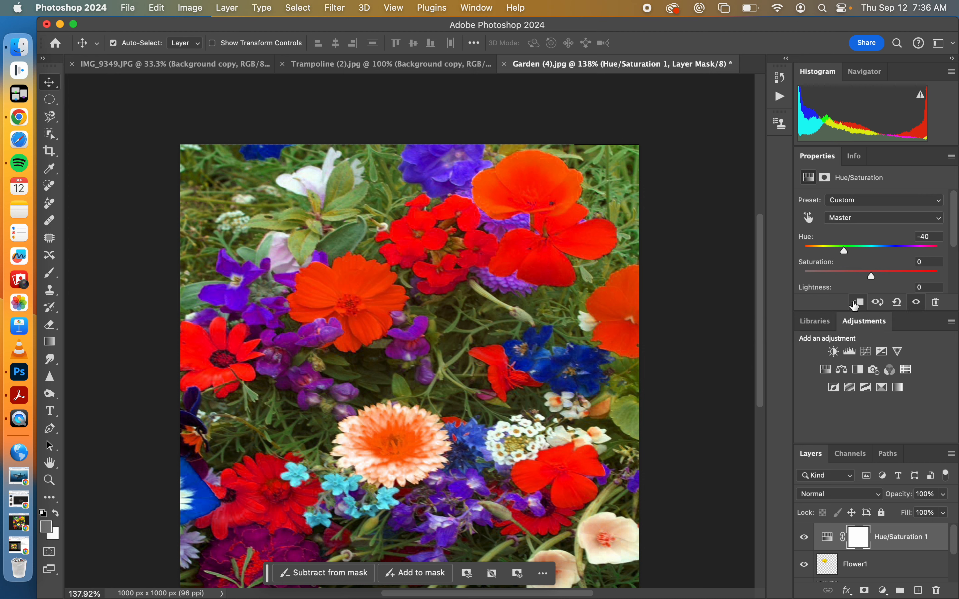
pyautogui.click(858, 303)
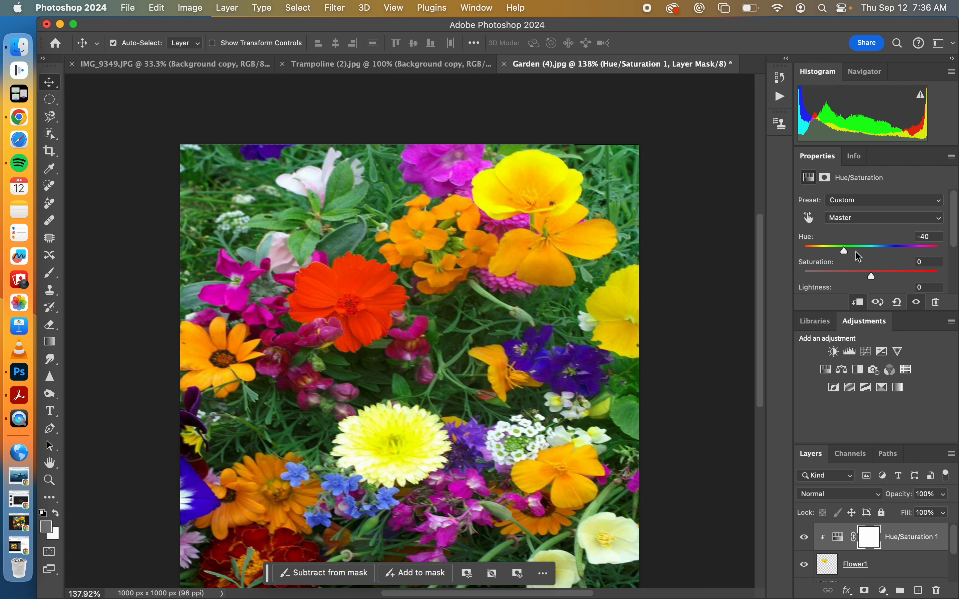
# Set the clipped adjustment's Hue to -114 to turn the flower magenta, and toggle its visibility to compare.
pyautogui.moveTo(844, 251); pyautogui.dragTo(825, 254)
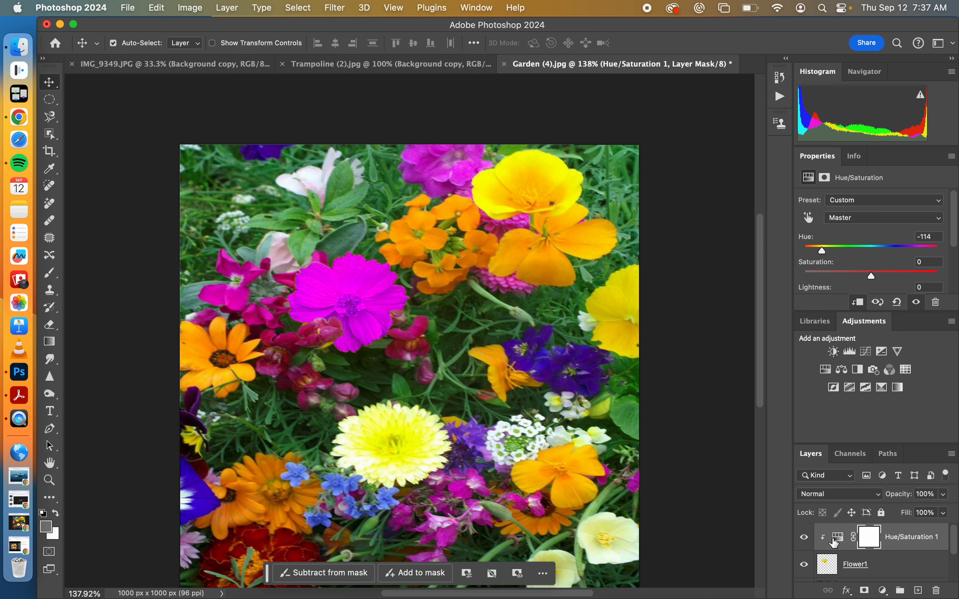
pyautogui.click(806, 539)
pyautogui.click(805, 539)
pyautogui.click(806, 539)
pyautogui.click(807, 540)
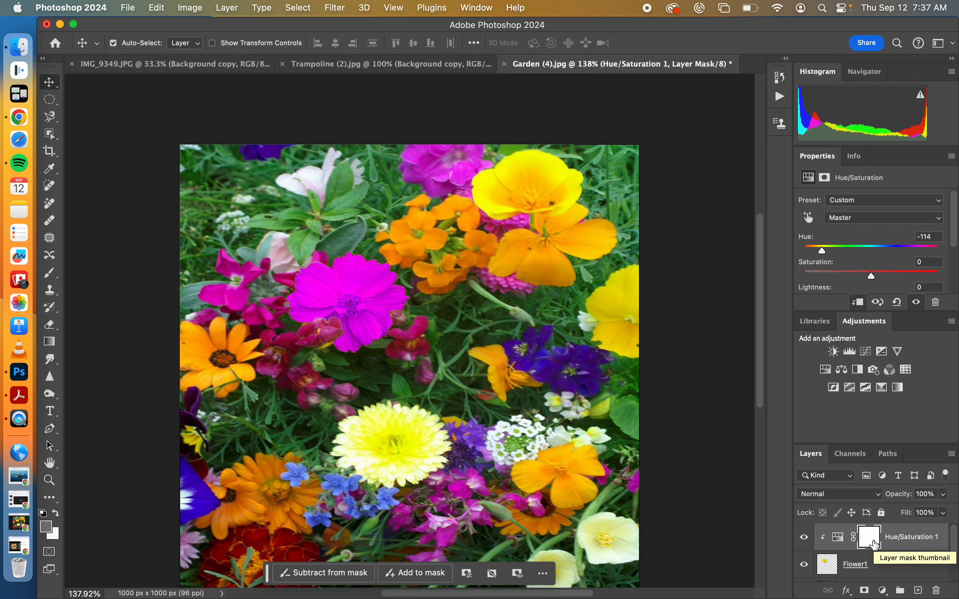
# Set up the Brush tool with a size of 44 px and a hardness of 27%.
pyautogui.click(53, 277)
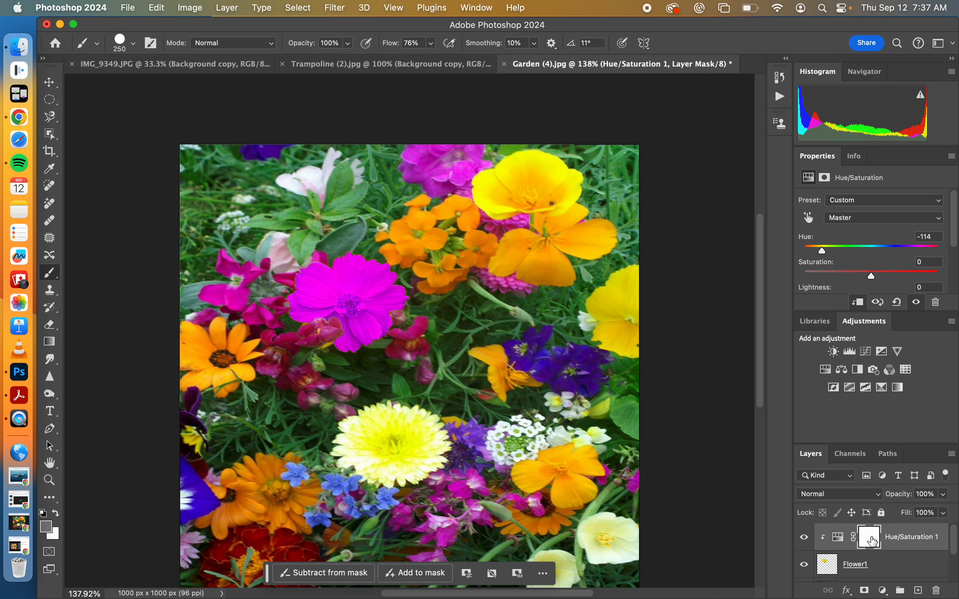
pyautogui.press('[')
pyautogui.press('[')
pyautogui.press('[')
pyautogui.press('[')
pyautogui.press('[')
pyautogui.press('[')
pyautogui.press('[')
pyautogui.press('[')
pyautogui.press('[')
pyautogui.click(134, 43)
pyautogui.click(143, 84)
pyautogui.moveTo(144, 88); pyautogui.dragTo(130, 85)
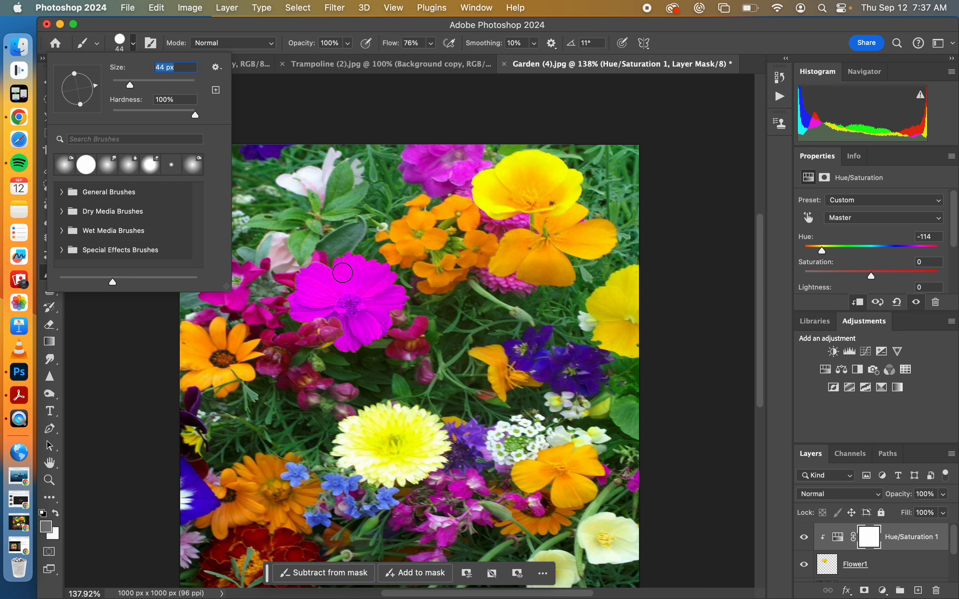
pyautogui.moveTo(196, 115); pyautogui.dragTo(134, 115)
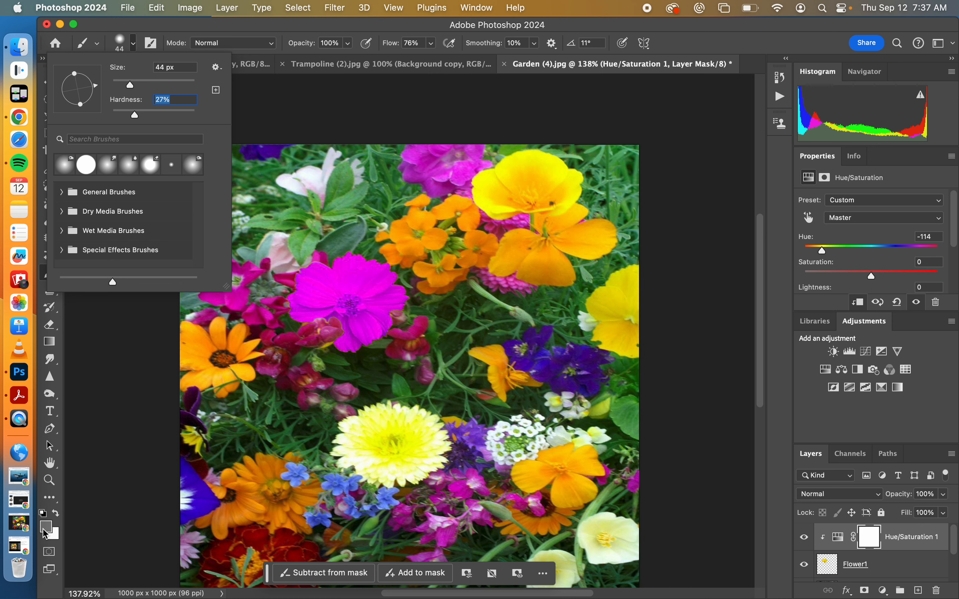
# Paint with near-black (070000) on the Hue/Saturation mask over the magenta flower's center, and toggle the adjustment to compare.
pyautogui.click(45, 528)
pyautogui.click(327, 486)
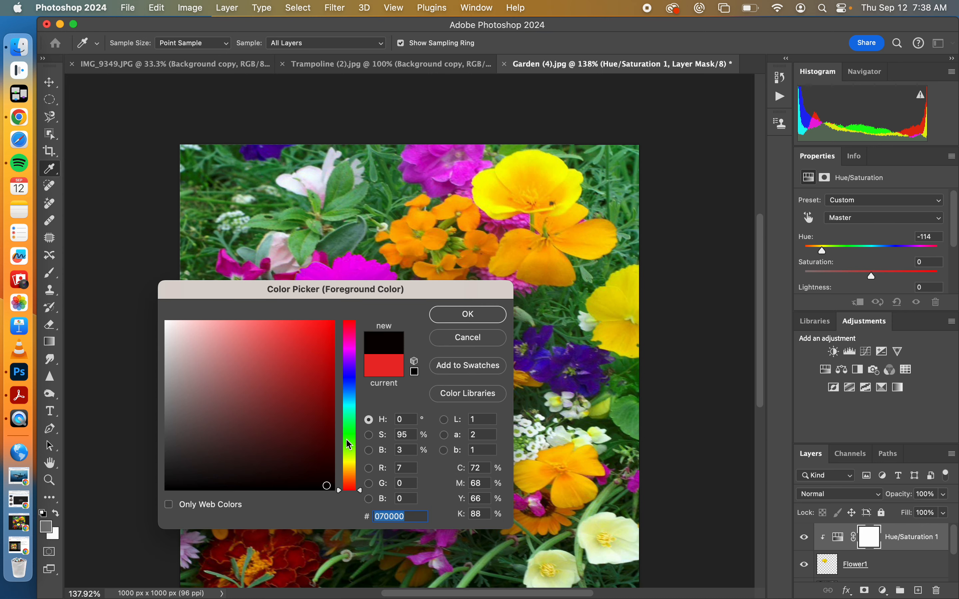
pyautogui.click(469, 315)
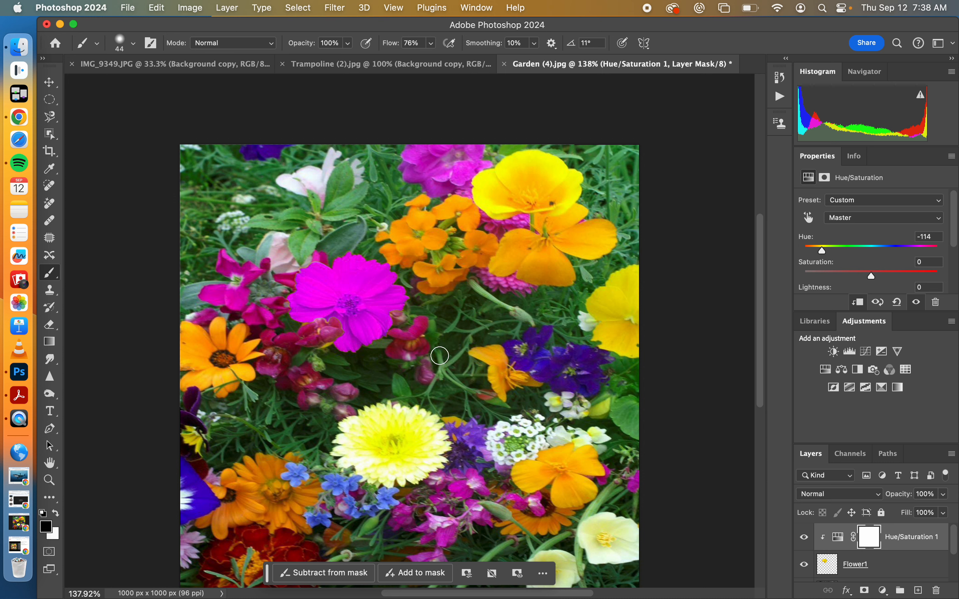
pyautogui.moveTo(362, 305)
pyautogui.mouseDown()
pyautogui.moveTo(343, 302)
pyautogui.moveTo(350, 309)
pyautogui.mouseUp()
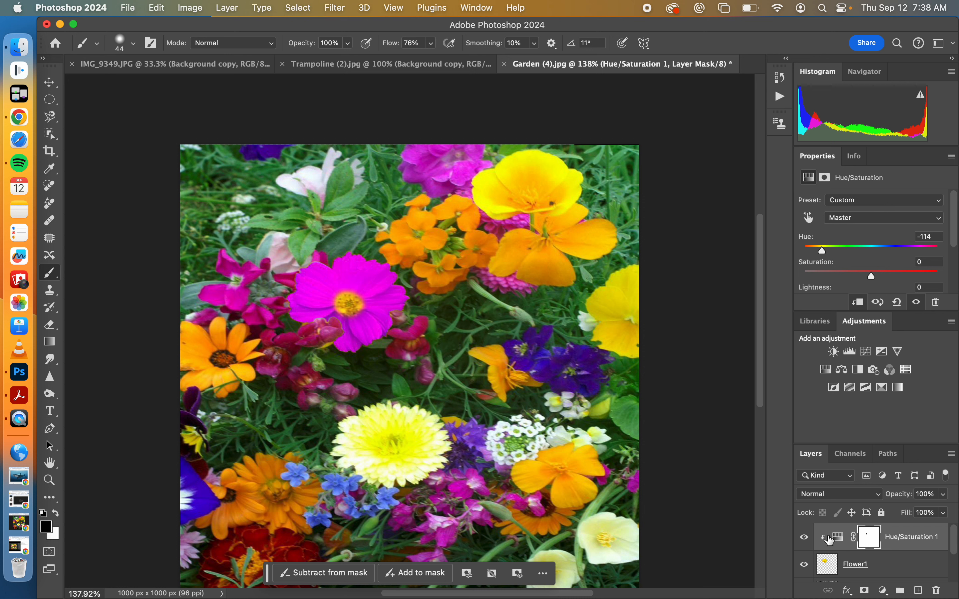
pyautogui.click(805, 538)
pyautogui.click(805, 537)
pyautogui.click(804, 538)
pyautogui.click(805, 538)
# Refine the mask around the flower's center using white and a 20 px brush, then restore black as the foreground color.
pyautogui.click(58, 515)
pyautogui.press('[')
pyautogui.press('[')
pyautogui.press('[')
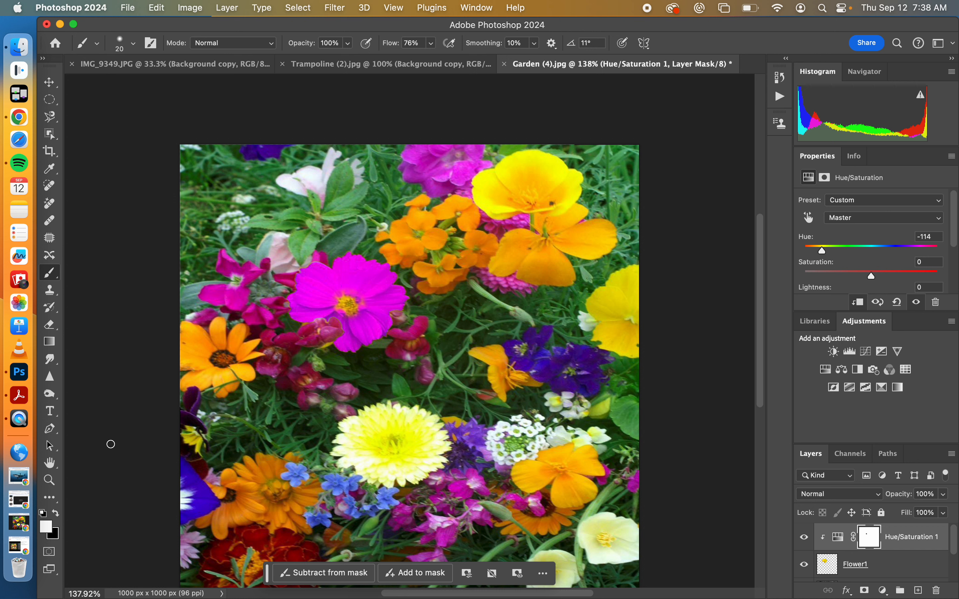
pyautogui.click(56, 513)
# Switch to the Move tool and toggle the Hue/Saturation layer's visibility to compare the recolored flower with the original.
pyautogui.click(49, 81)
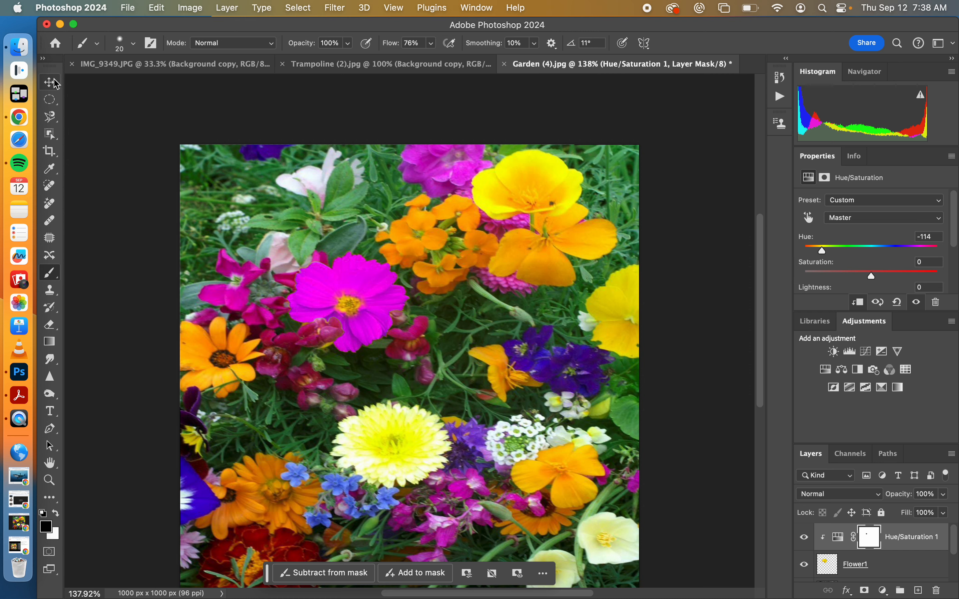
pyautogui.scroll(-3, 500, 353)
pyautogui.hscroll(-1, 500, 352)
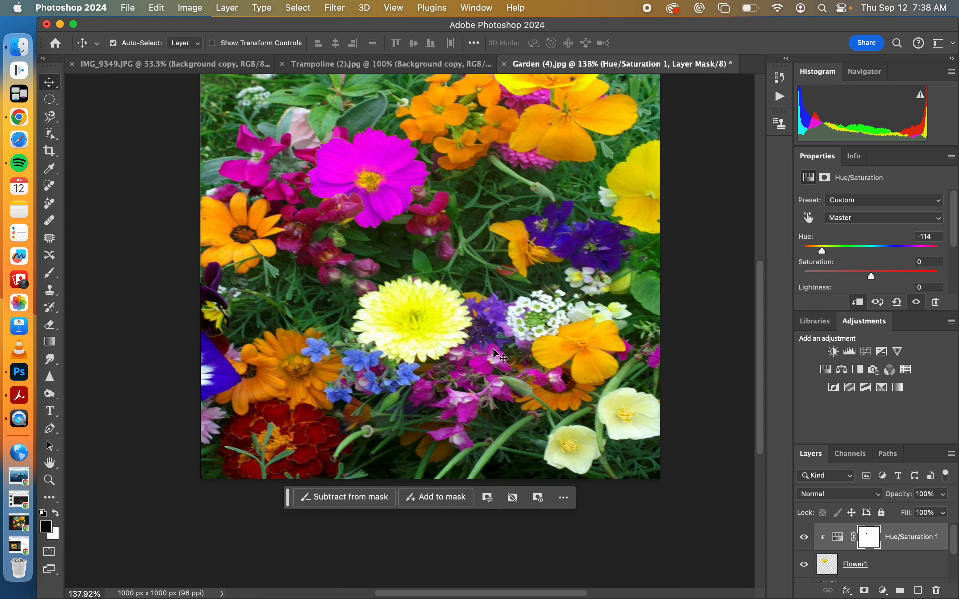
pyautogui.scroll(2, 495, 353)
pyautogui.hscroll(2, 495, 353)
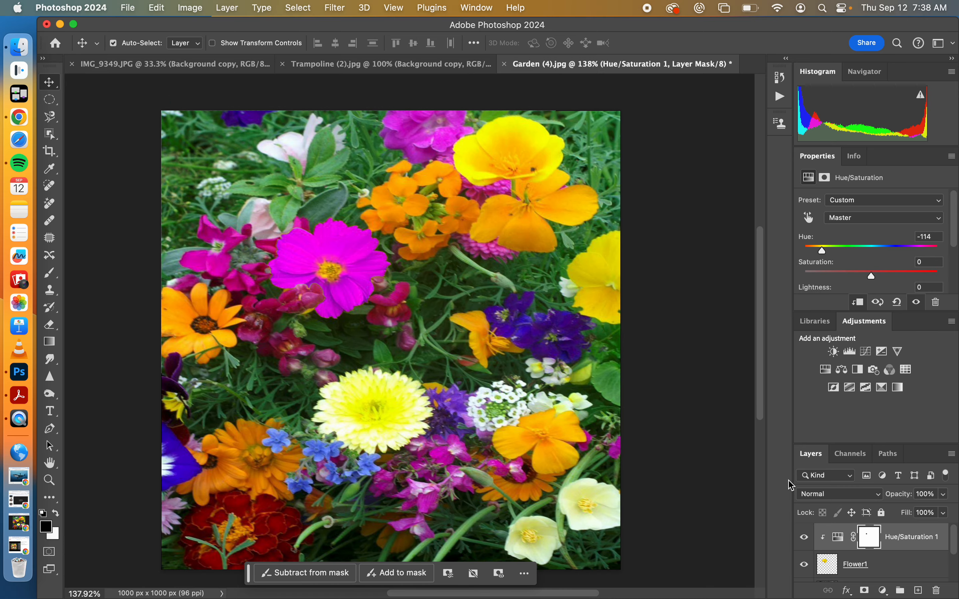
pyautogui.click(805, 537)
pyautogui.click(805, 538)
# Select the orange flower below the upper yellow poppy on the Background copy layer with the Quick Selection tool.
pyautogui.scroll(-5, 863, 564)
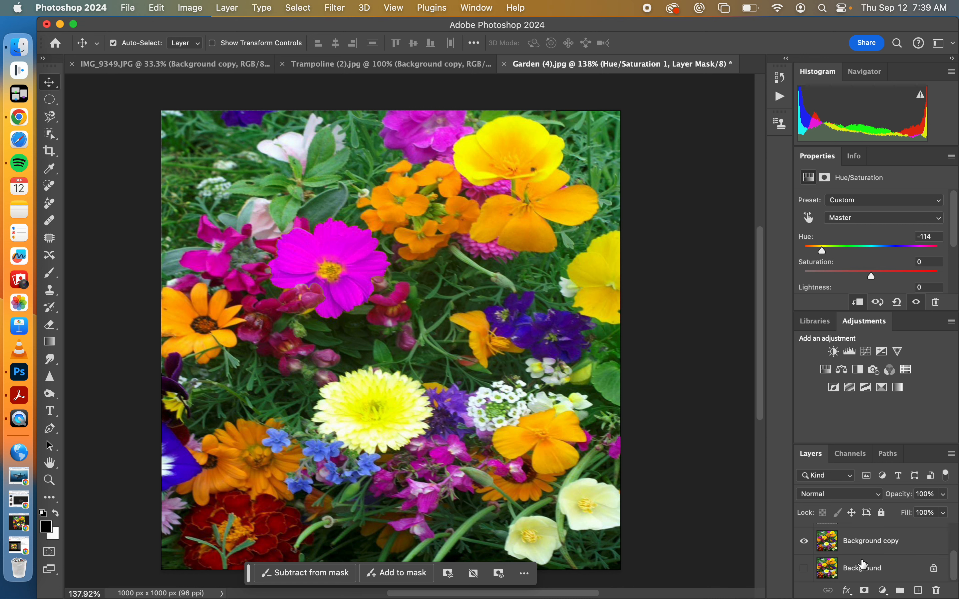
pyautogui.click(859, 552)
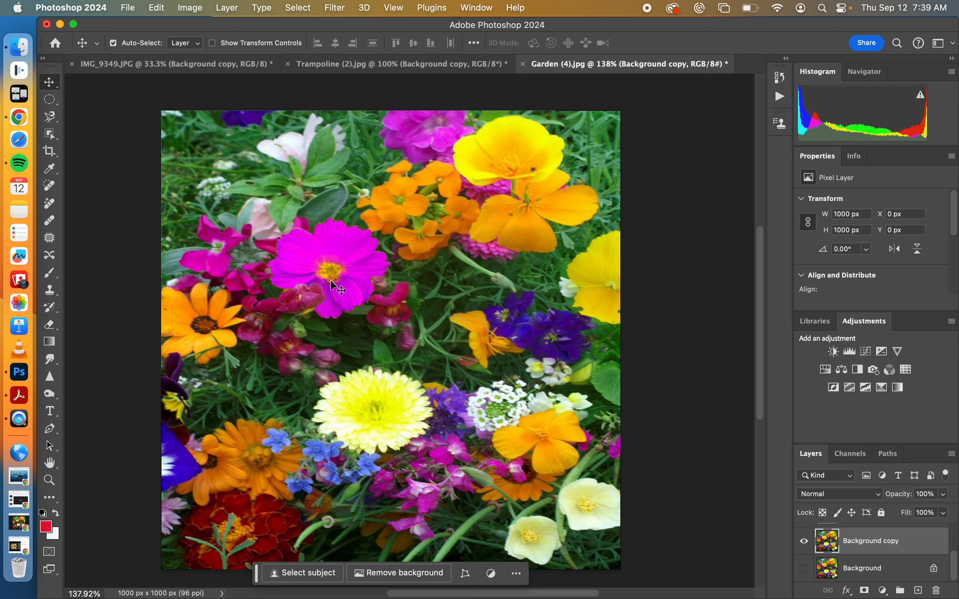
pyautogui.click(51, 136)
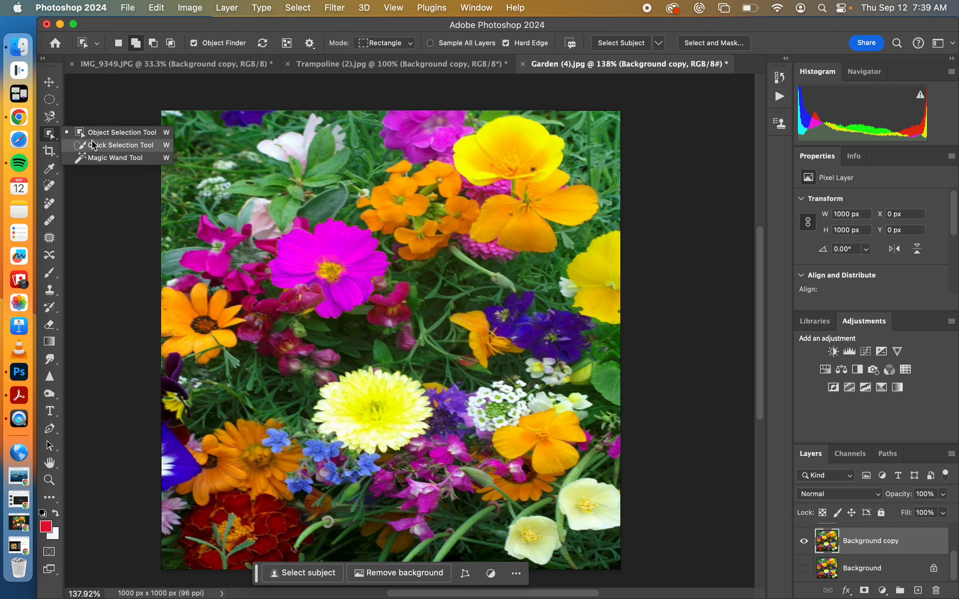
pyautogui.click(104, 148)
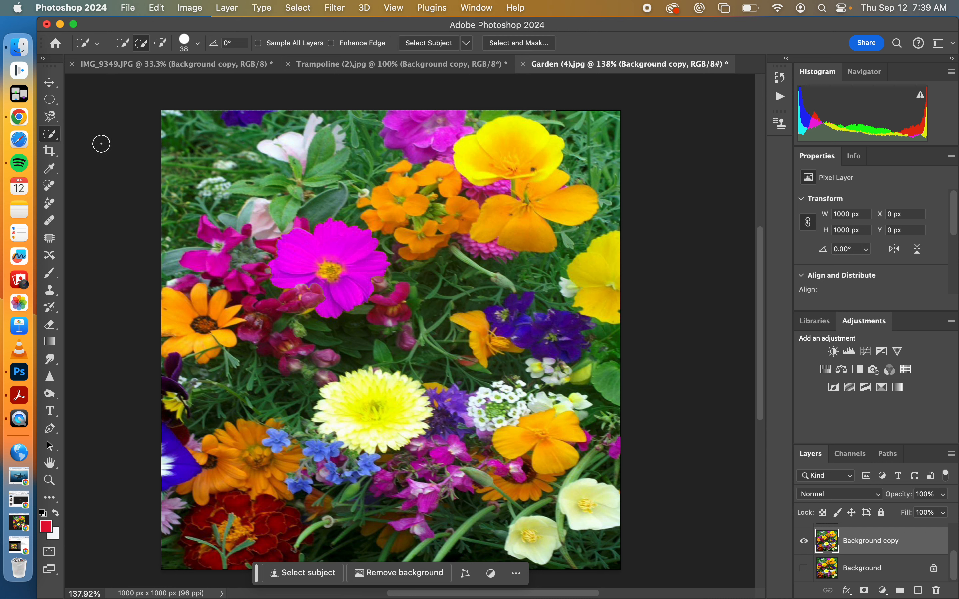
pyautogui.click(524, 217)
pyautogui.click(542, 199)
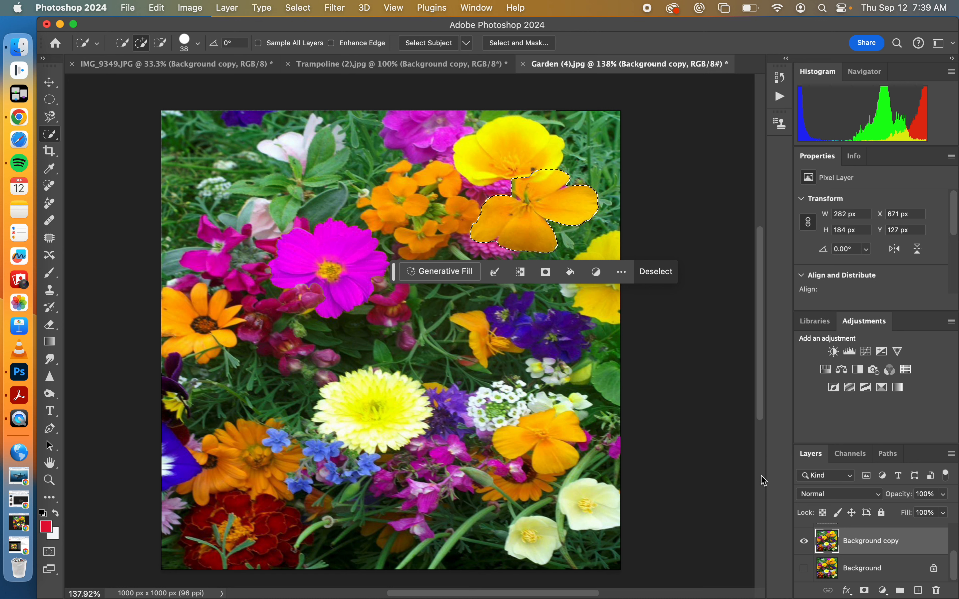
# Copy the selected orange flower and paste it onto its own layer.
pyautogui.click(156, 8)
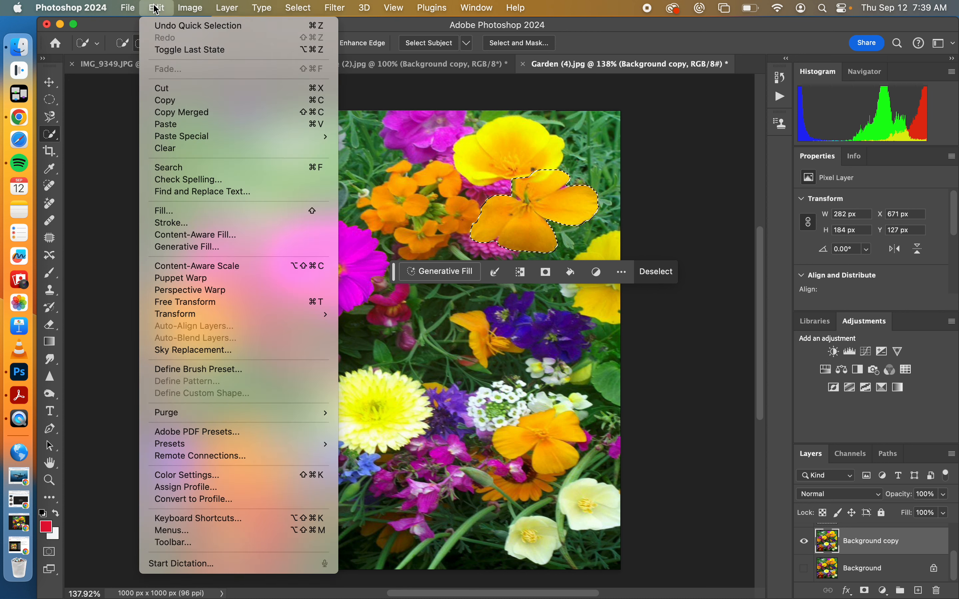
pyautogui.click(174, 100)
pyautogui.click(160, 8)
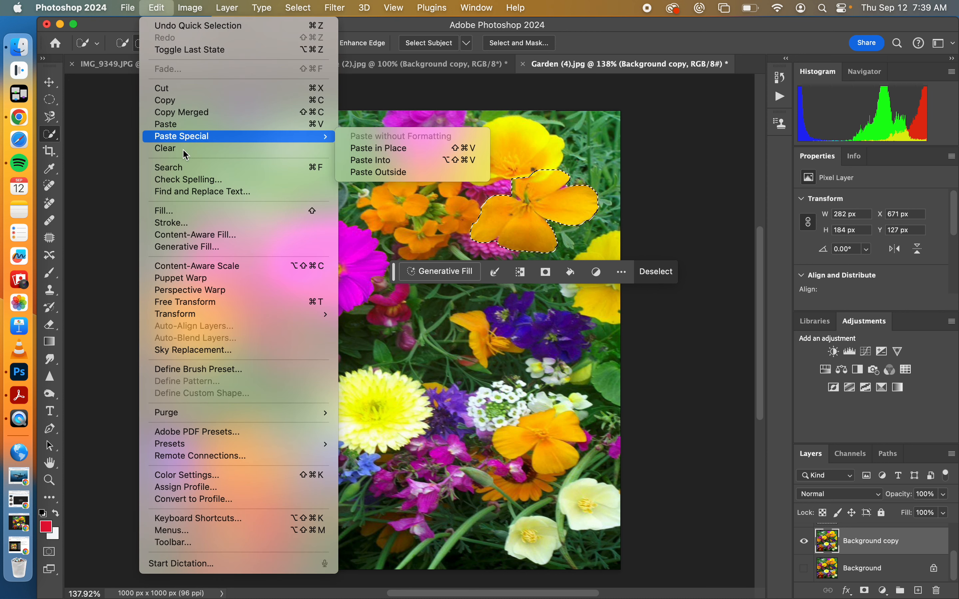
pyautogui.click(184, 126)
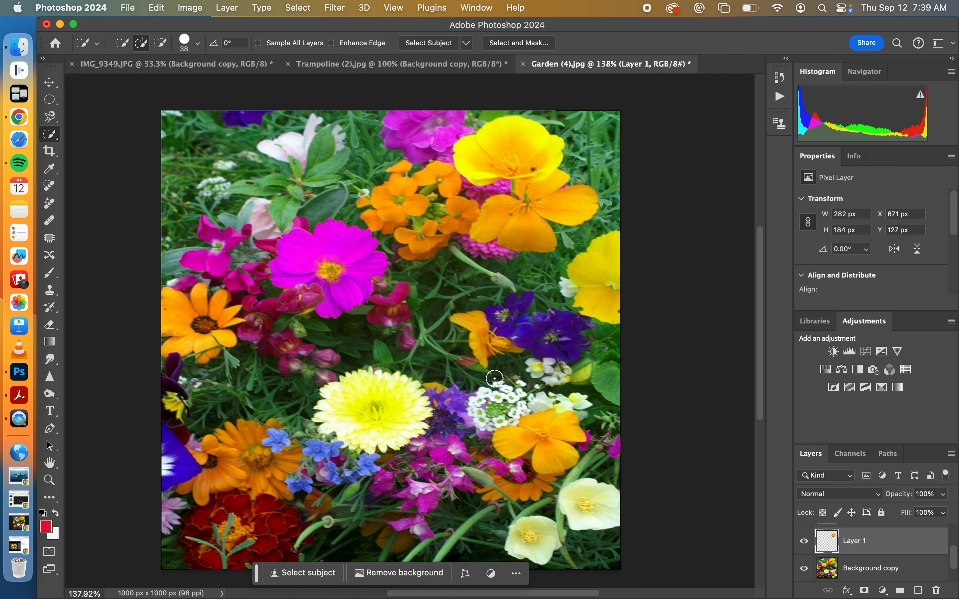
# Hide the Background copy layer and toggle the pasted orange flower's layer to inspect the cutout.
pyautogui.click(805, 569)
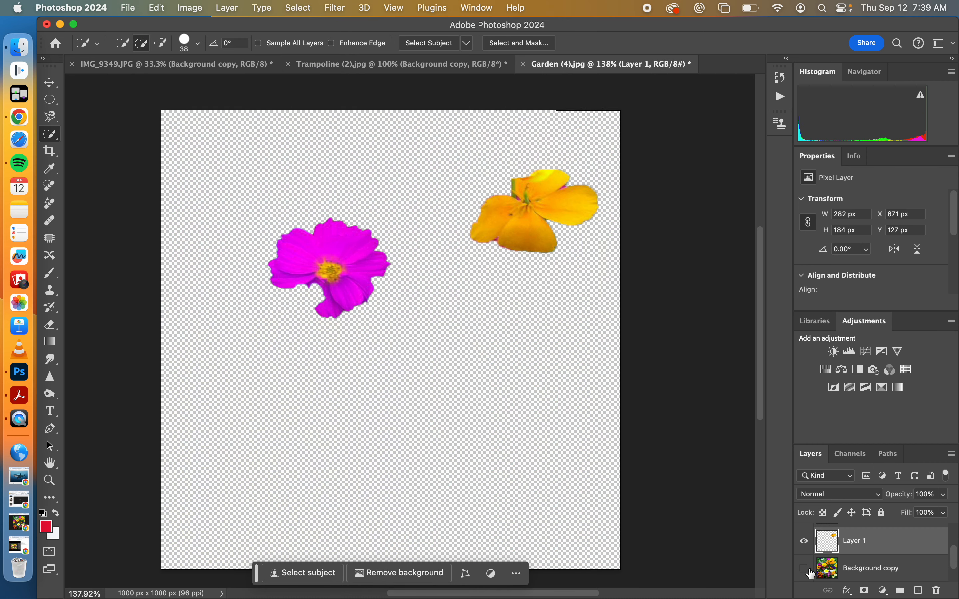
pyautogui.click(806, 542)
pyautogui.click(805, 542)
pyautogui.click(806, 541)
pyautogui.click(806, 542)
# Rename the orange flower's layer to Flower2 and show the Background copy layer again.
pyautogui.doubleClick(855, 541)
pyautogui.write('Fl')
pyautogui.press('Return')
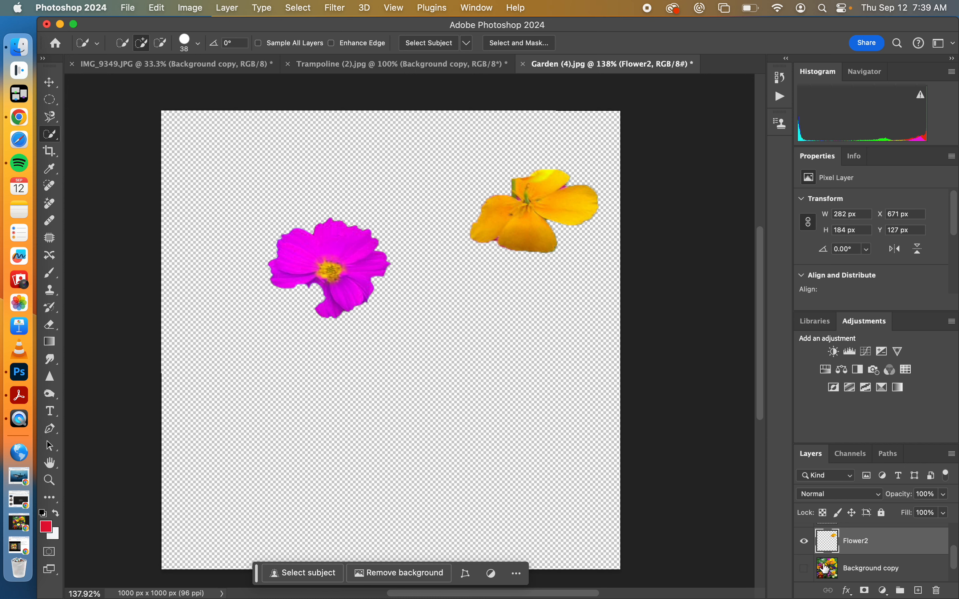
pyautogui.click(804, 570)
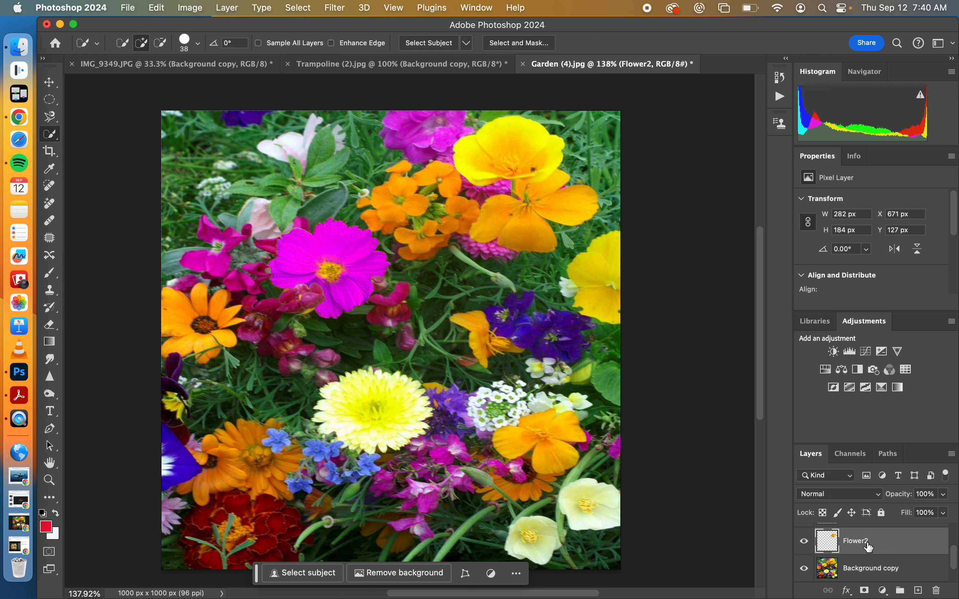
# Toggle the Hue/Saturation adjustment on Flower1 to review its effect, and look through the layer stack.
pyautogui.scroll(3, 869, 547)
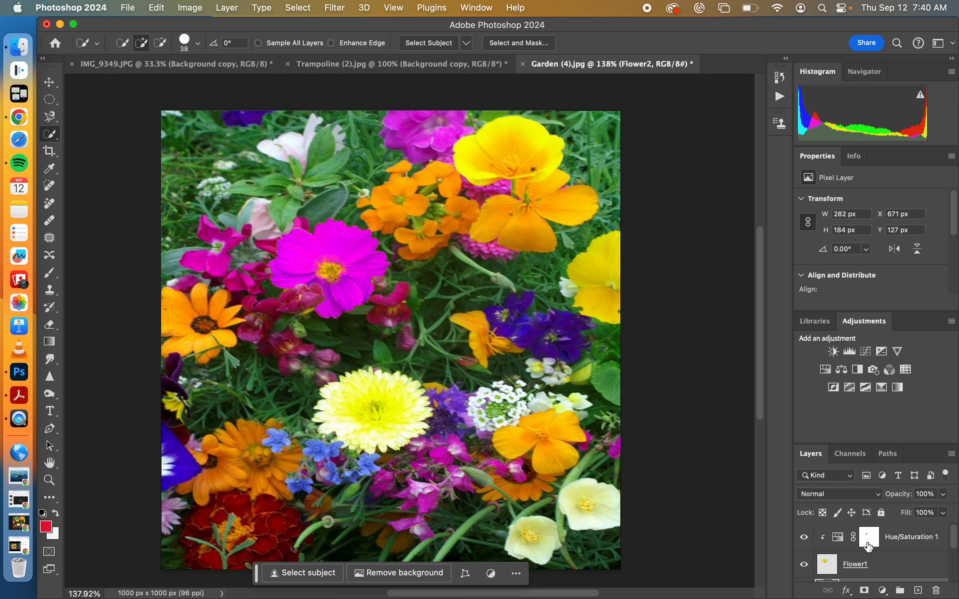
pyautogui.click(805, 538)
pyautogui.click(805, 538)
pyautogui.click(805, 539)
pyautogui.click(805, 538)
pyautogui.scroll(-3, 836, 570)
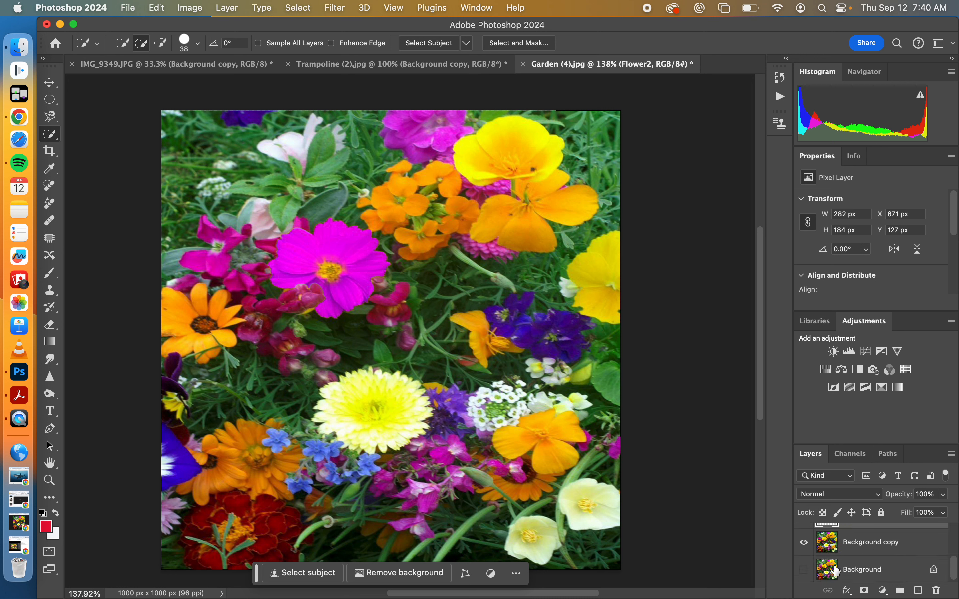
pyautogui.scroll(2, 836, 570)
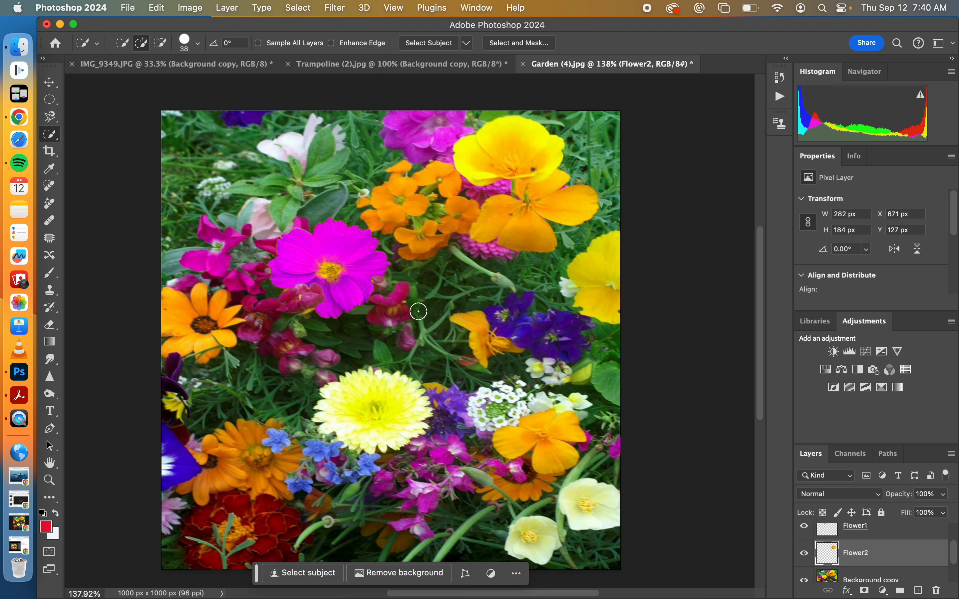
# Start Replace Color on the Flower2 layer and sample the orange petals as the color to replace.
pyautogui.click(185, 8)
pyautogui.moveTo(204, 46)
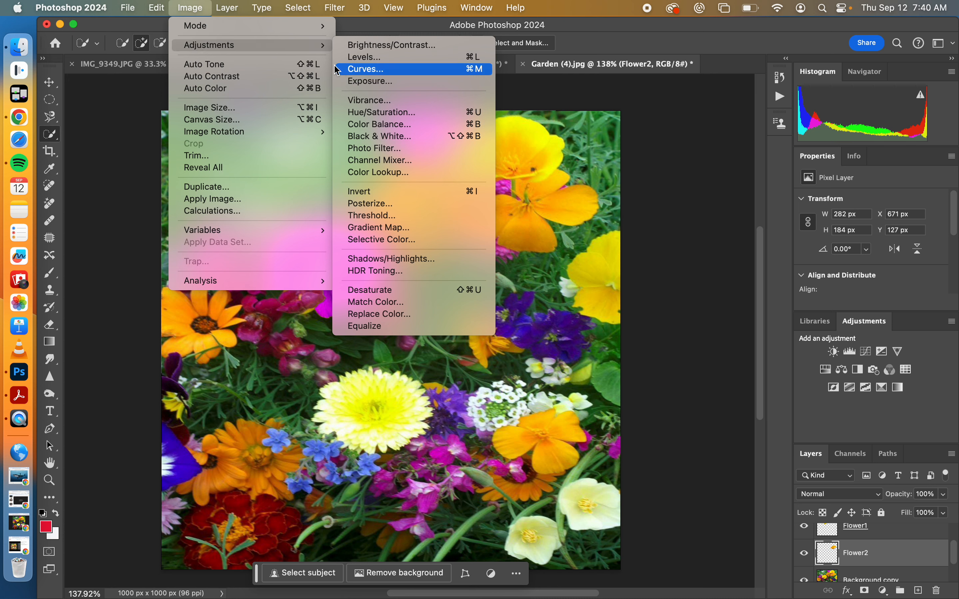
pyautogui.click(396, 315)
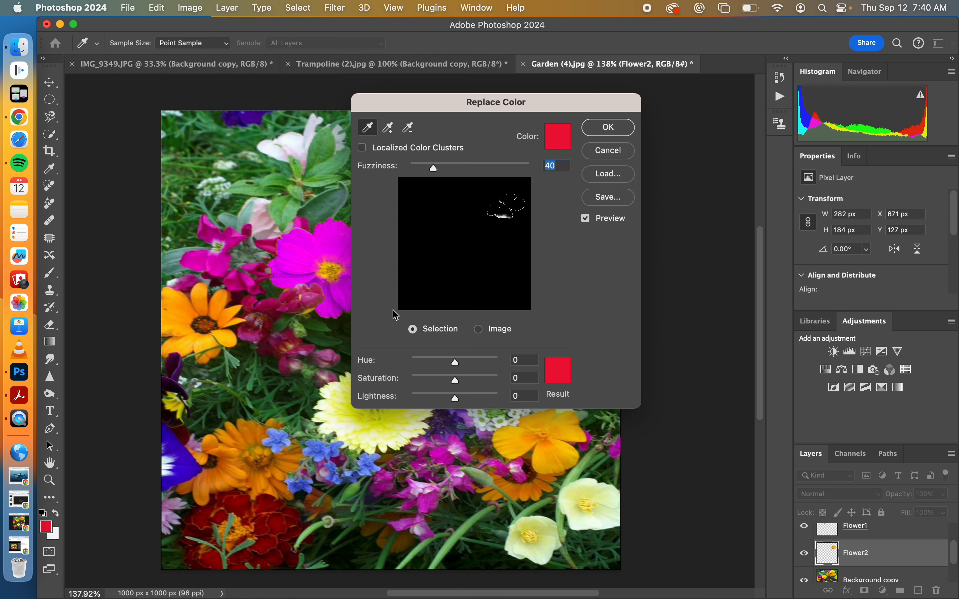
pyautogui.moveTo(501, 102); pyautogui.dragTo(298, 155)
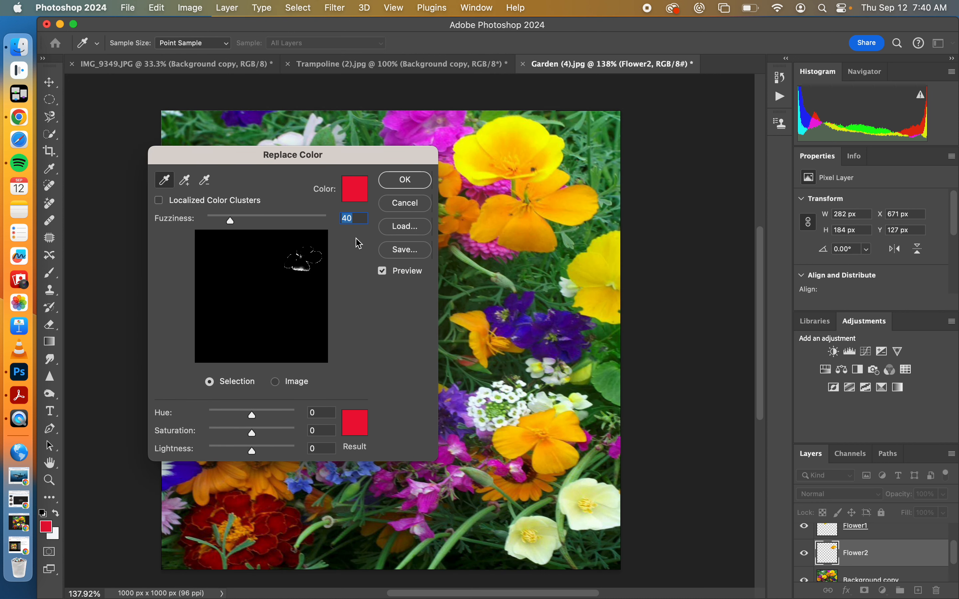
pyautogui.click(167, 183)
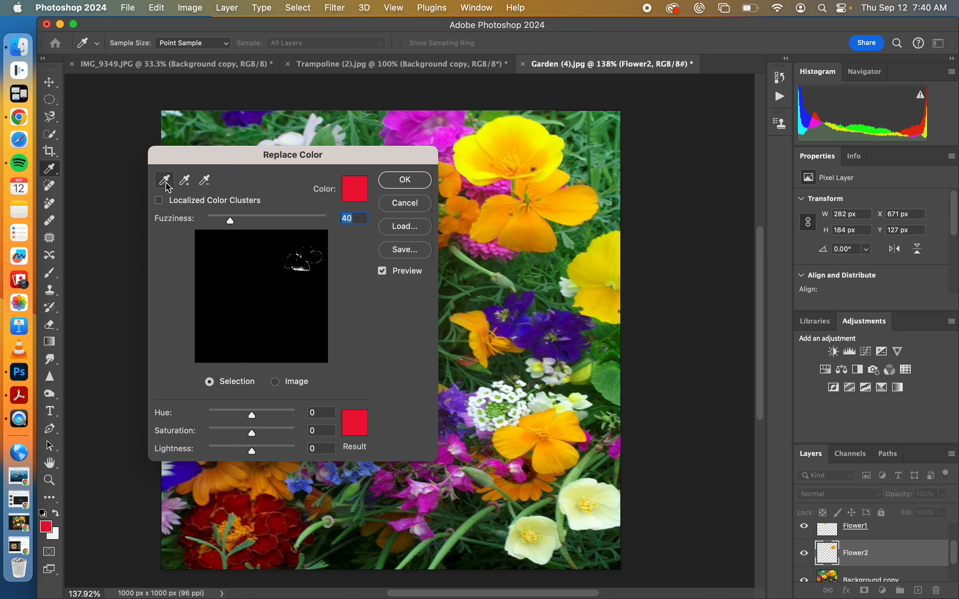
pyautogui.click(529, 227)
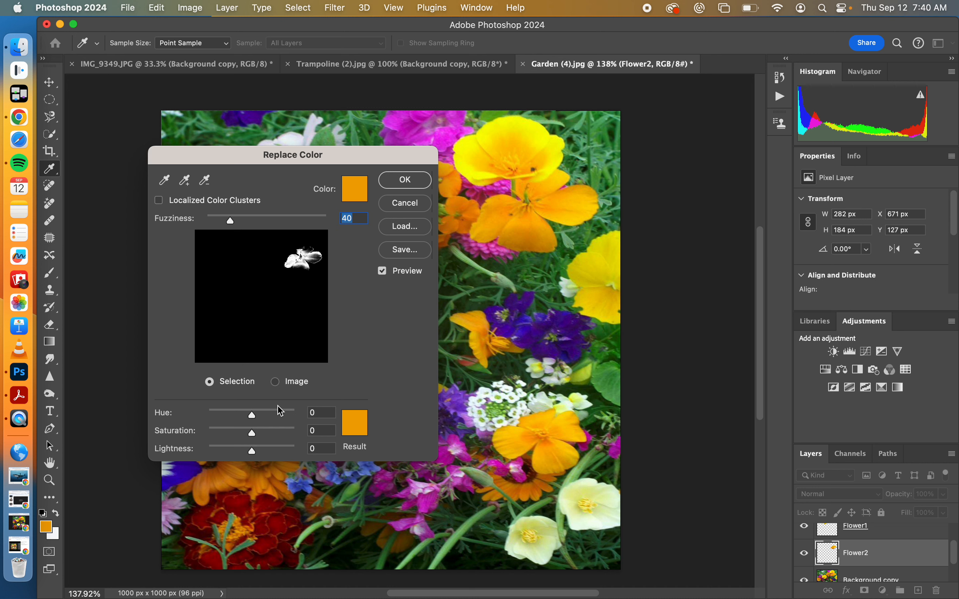
# Set the Replace Color fuzziness to 160 and the hue to -48, and apply the red recolor to Flower2.
pyautogui.moveTo(254, 416)
pyautogui.mouseDown()
pyautogui.moveTo(239, 417)
pyautogui.moveTo(261, 416)
pyautogui.moveTo(238, 415)
pyautogui.mouseUp()
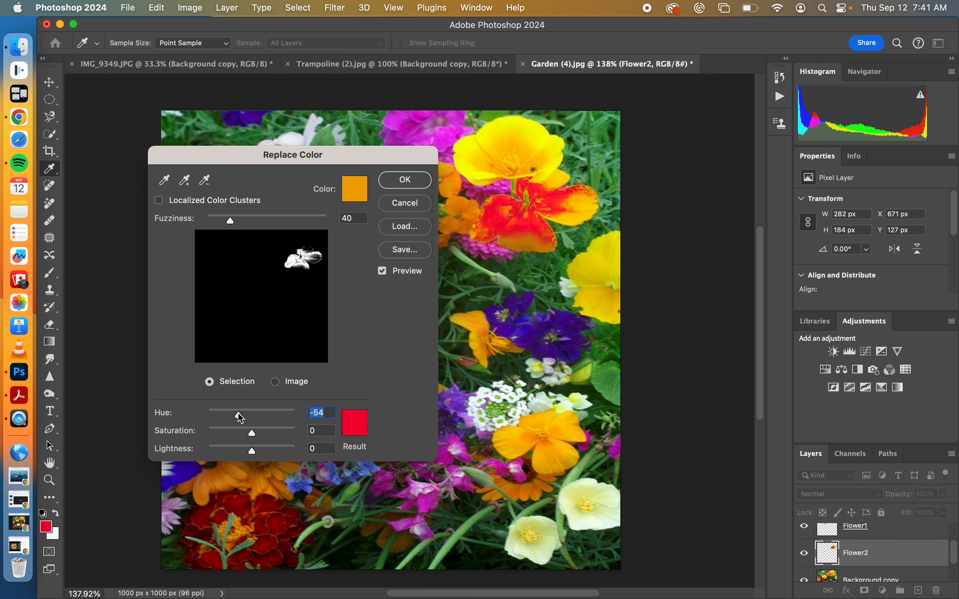
pyautogui.moveTo(240, 417)
pyautogui.mouseDown()
pyautogui.moveTo(255, 416)
pyautogui.moveTo(224, 411)
pyautogui.moveTo(292, 415)
pyautogui.moveTo(254, 403)
pyautogui.mouseUp()
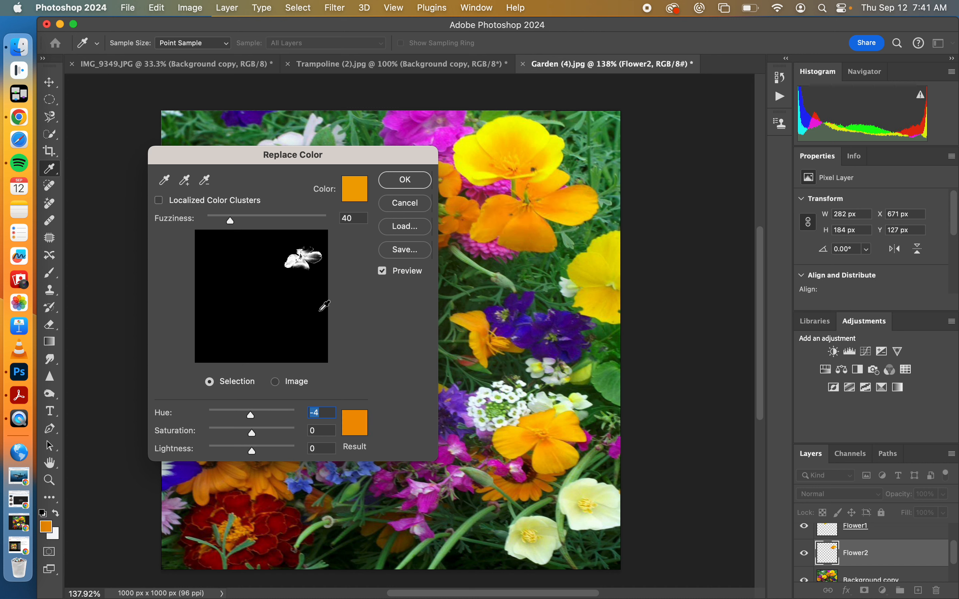
pyautogui.moveTo(231, 223); pyautogui.dragTo(308, 229)
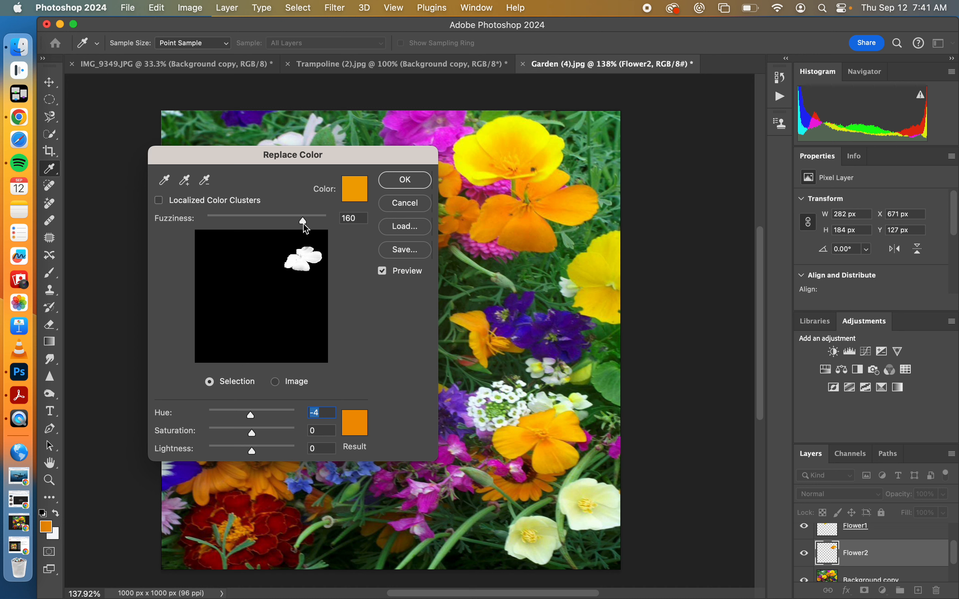
pyautogui.moveTo(253, 418); pyautogui.dragTo(226, 418)
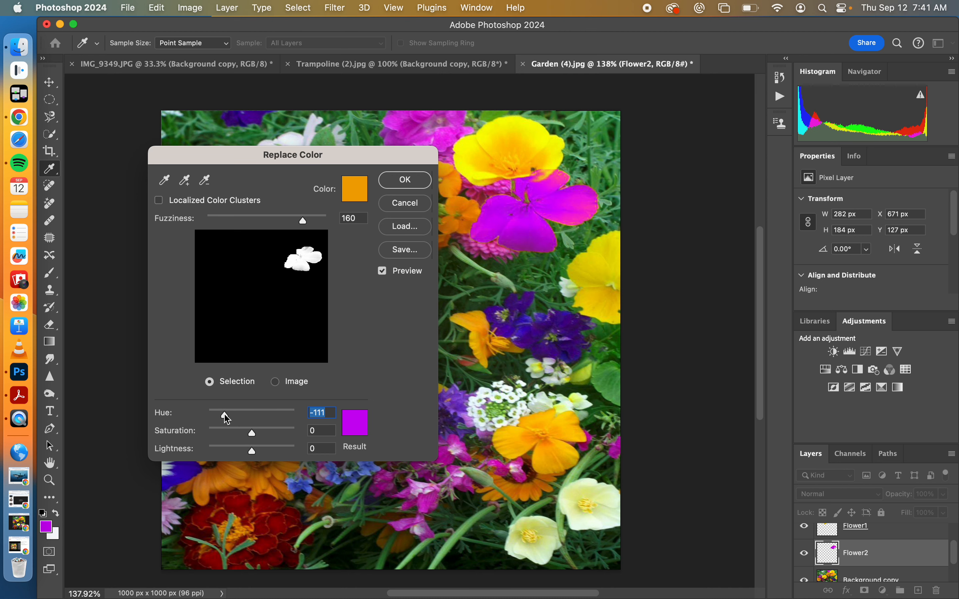
pyautogui.moveTo(344, 151); pyautogui.dragTo(351, 180)
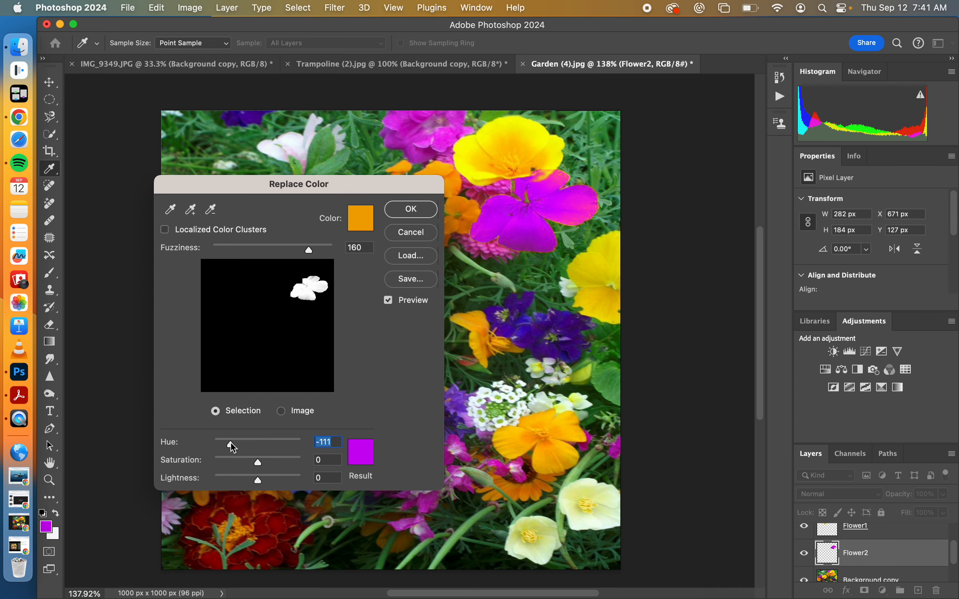
pyautogui.moveTo(231, 443); pyautogui.dragTo(246, 443)
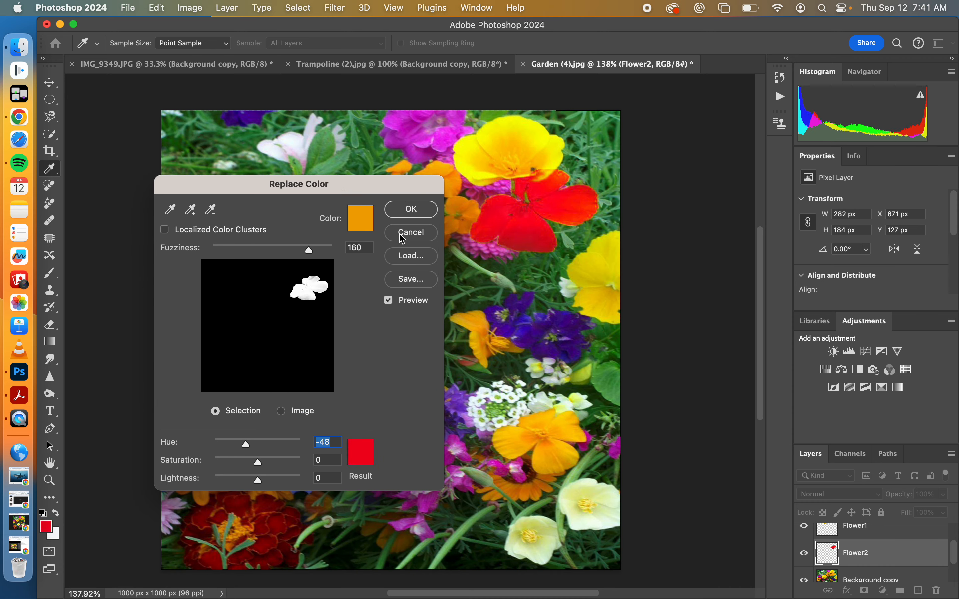
pyautogui.click(425, 207)
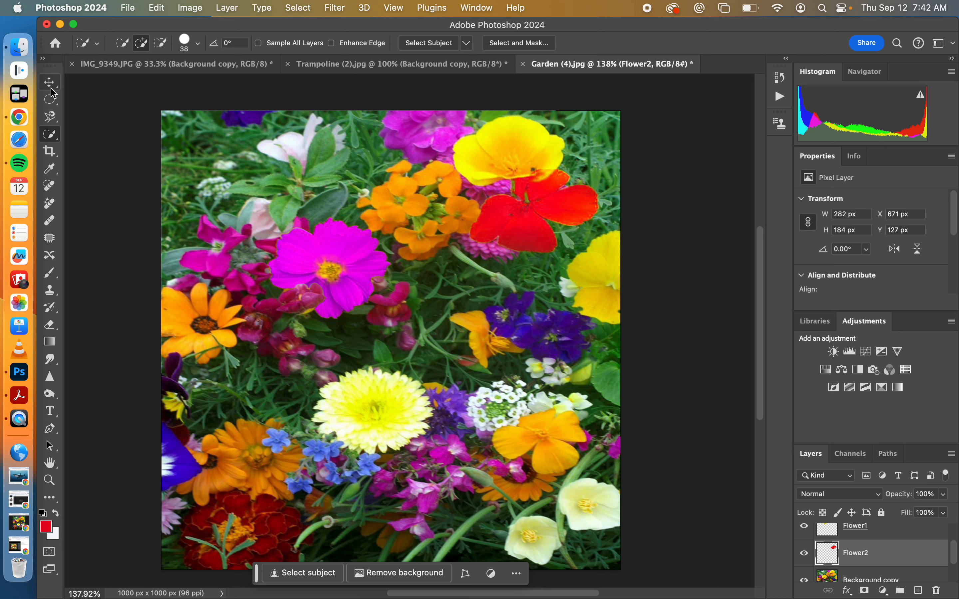
# Select the pale yellow flower on the Background copy layer with the Object Selection tool.
pyautogui.click(52, 136)
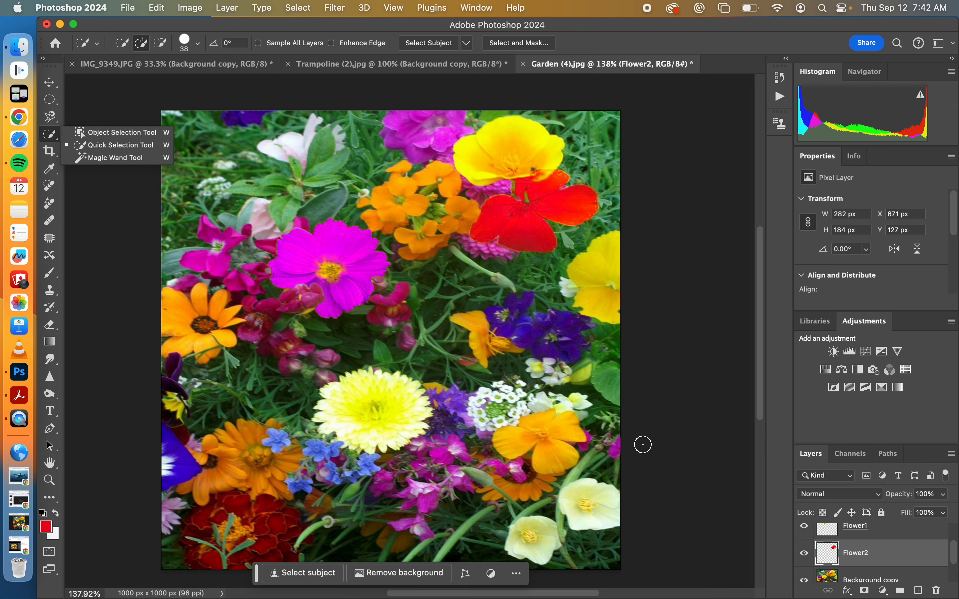
pyautogui.click(852, 579)
pyautogui.click(841, 577)
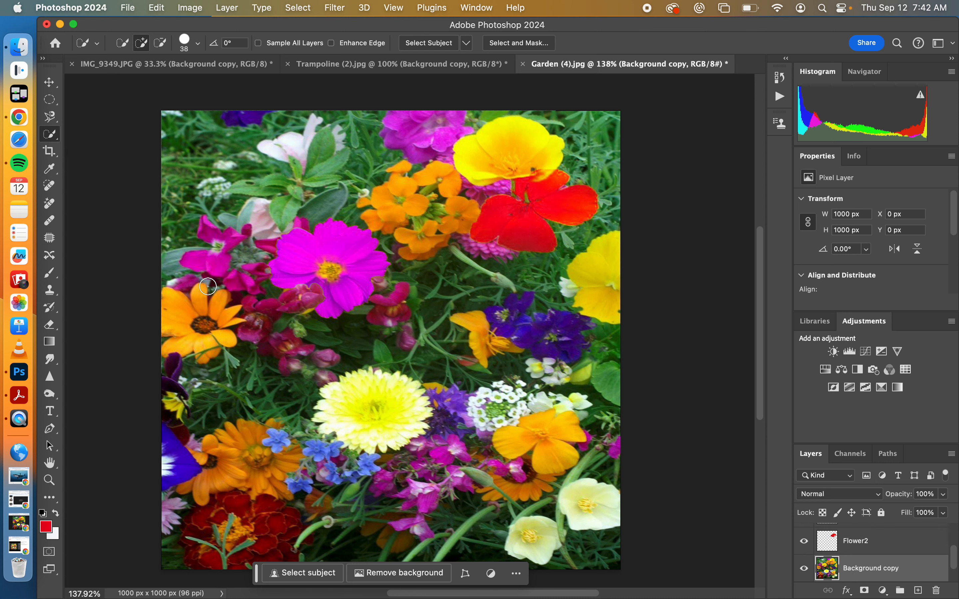
pyautogui.rightClick(54, 136)
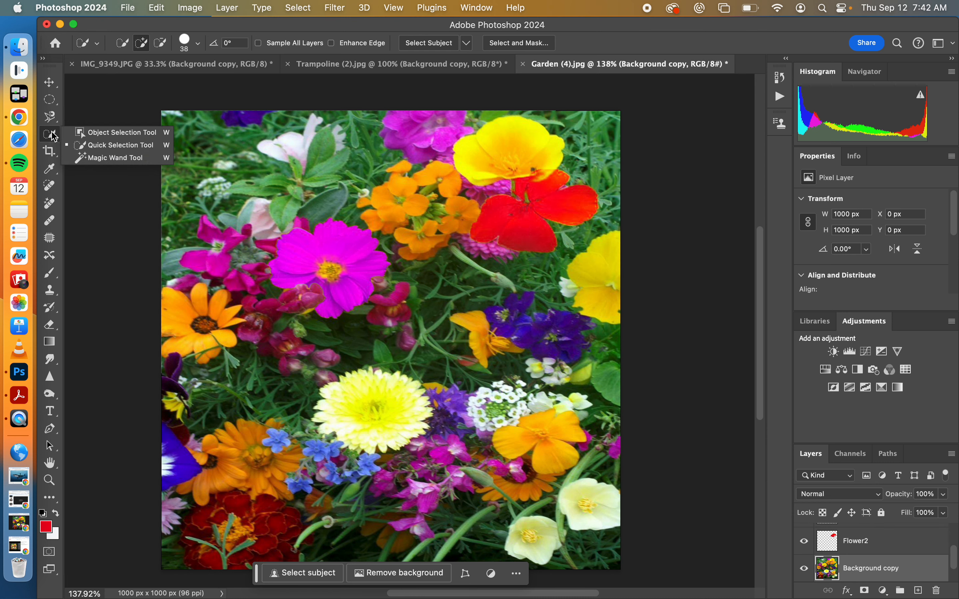
pyautogui.click(111, 132)
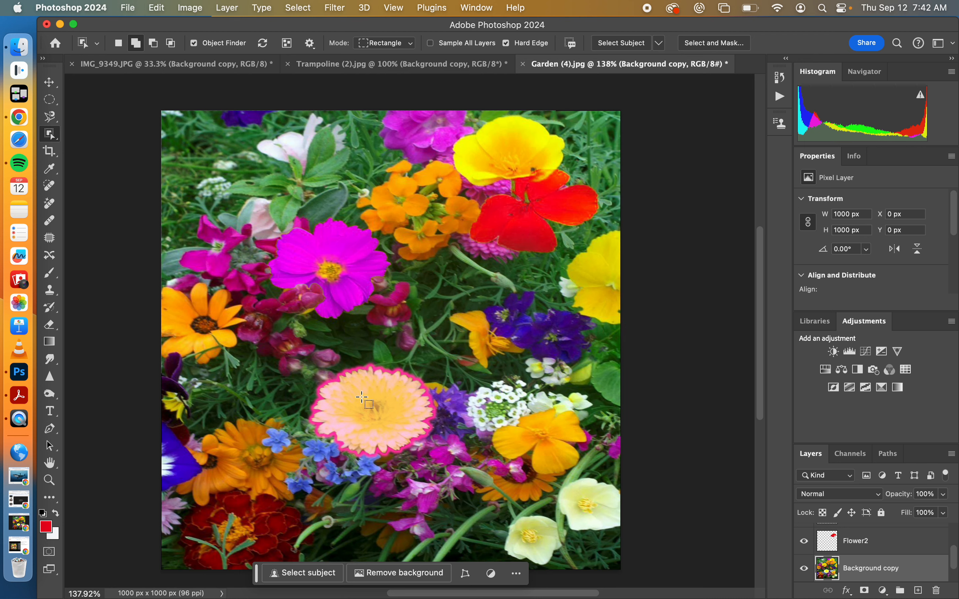
pyautogui.click(368, 406)
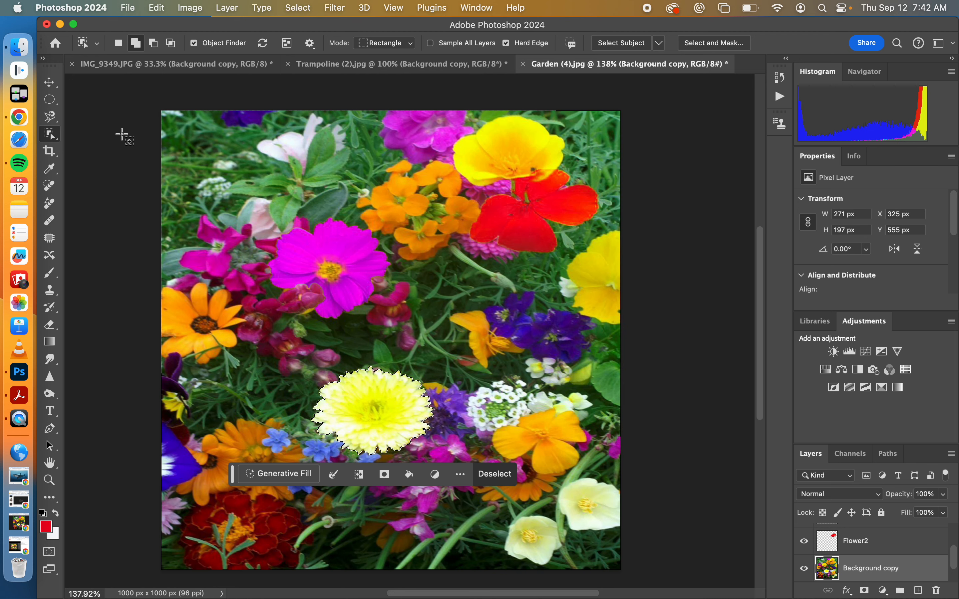
# Copy the selected yellow flower onto its own layer and rename that layer Flower3.
pyautogui.click(49, 82)
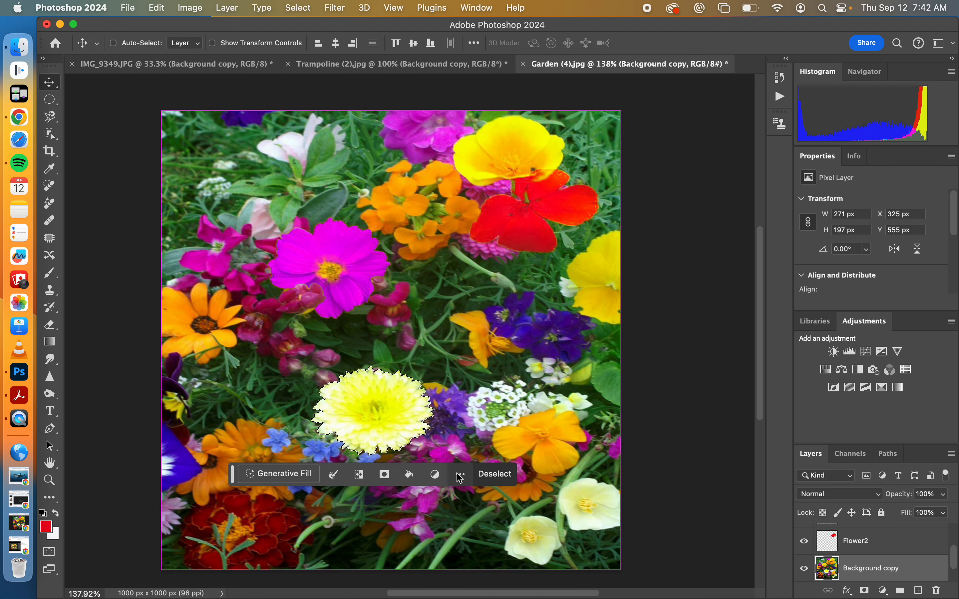
pyautogui.press('super+j')
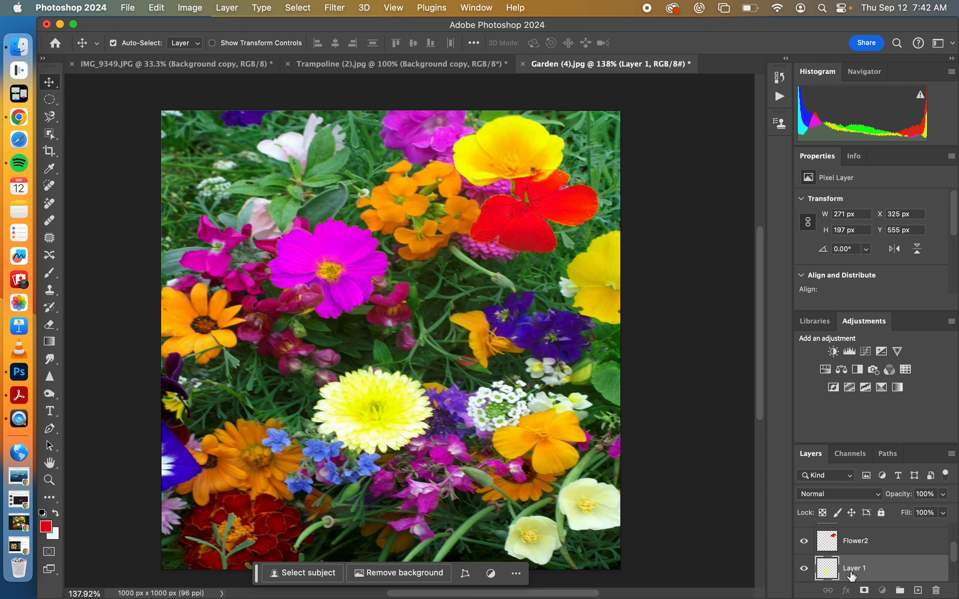
pyautogui.doubleClick(852, 569)
pyautogui.write('Fl')
# Try moving the Flower3 cutout up and away from the original yellow flower, and undo the move.
pyautogui.click(48, 84)
pyautogui.moveTo(392, 393); pyautogui.dragTo(431, 364)
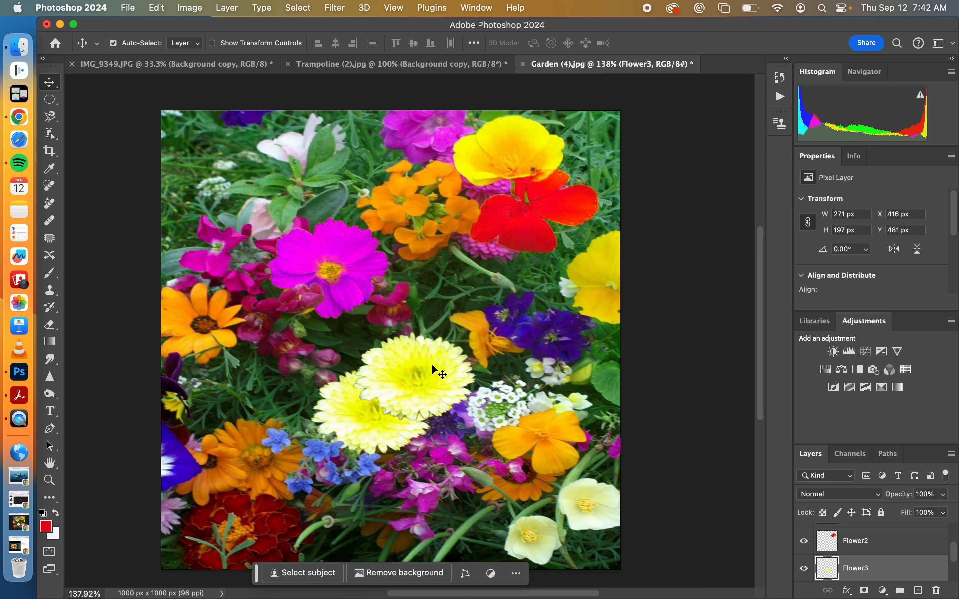
pyautogui.press('super+z')
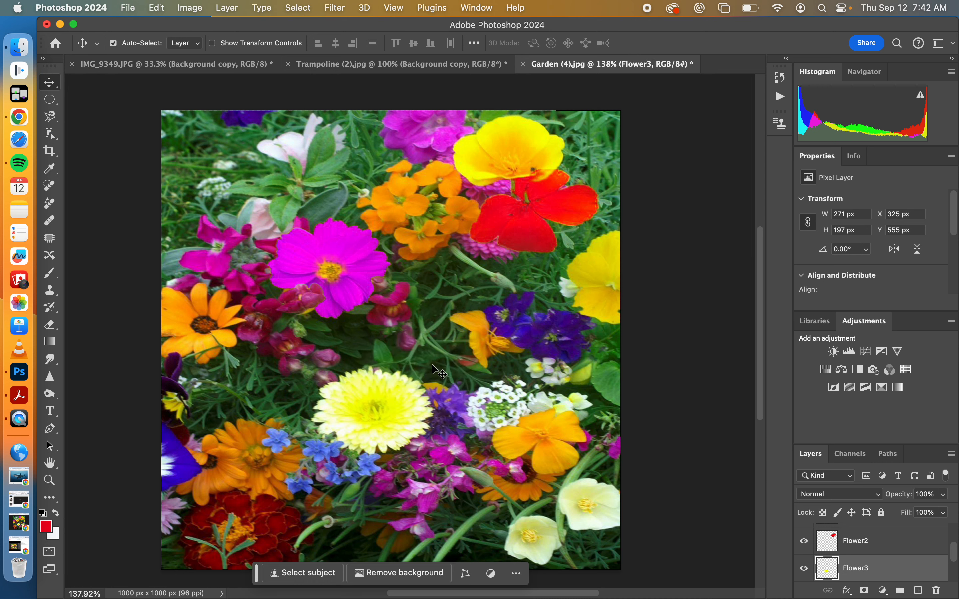
# Hide the Background copy layer, toggle Flower3 to inspect its cutout, and show Background copy again.
pyautogui.scroll(-2, 815, 568)
pyautogui.click(805, 557)
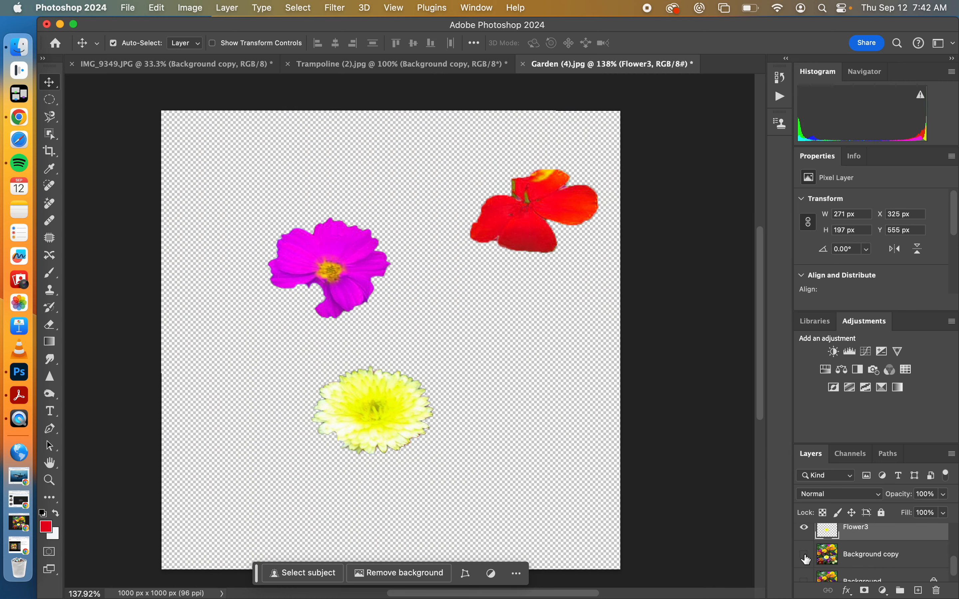
pyautogui.click(805, 530)
pyautogui.click(805, 530)
pyautogui.click(805, 530)
pyautogui.click(805, 530)
pyautogui.click(804, 554)
pyautogui.scroll(2, 834, 544)
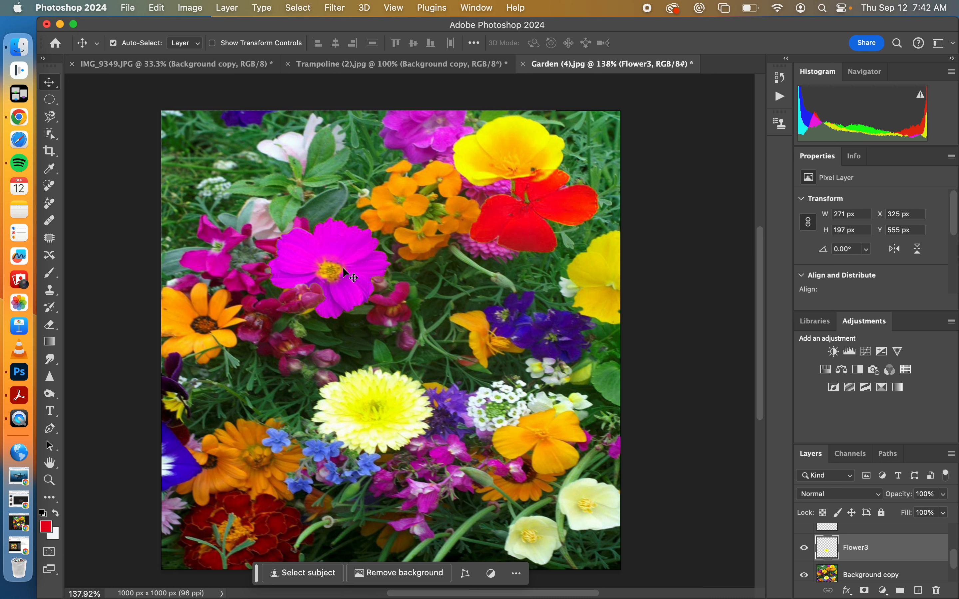
# Try a Hue/Saturation adjustment clipped to Flower3, shifting its hue, and delete the adjustment layer.
pyautogui.click(825, 370)
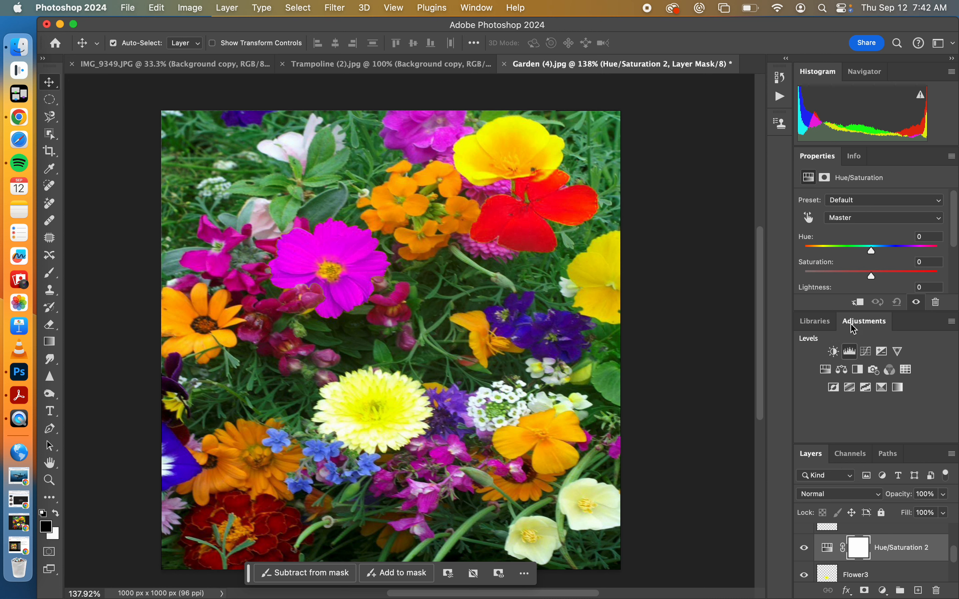
pyautogui.click(858, 302)
pyautogui.moveTo(872, 252); pyautogui.dragTo(876, 274)
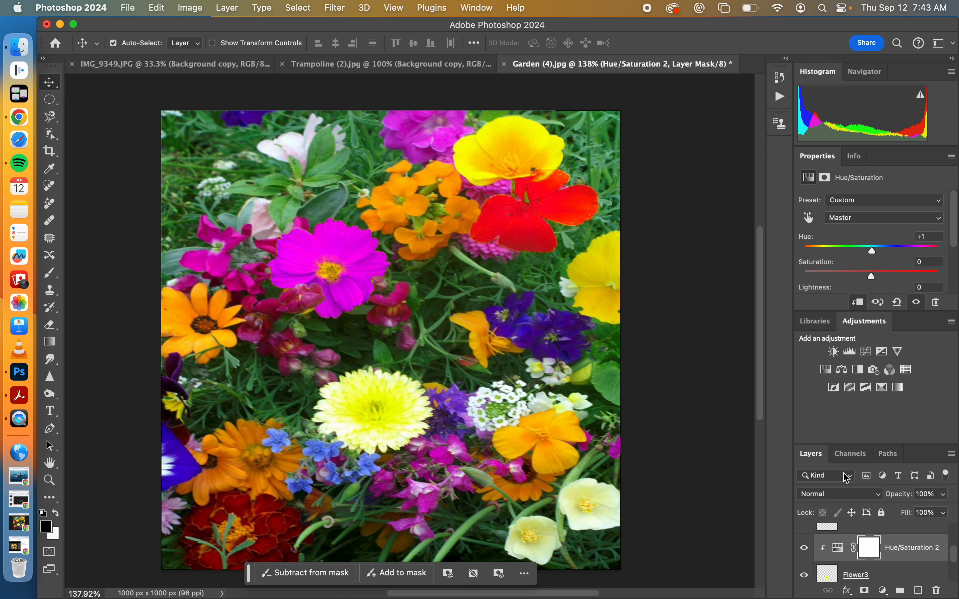
pyautogui.moveTo(904, 552); pyautogui.dragTo(937, 591)
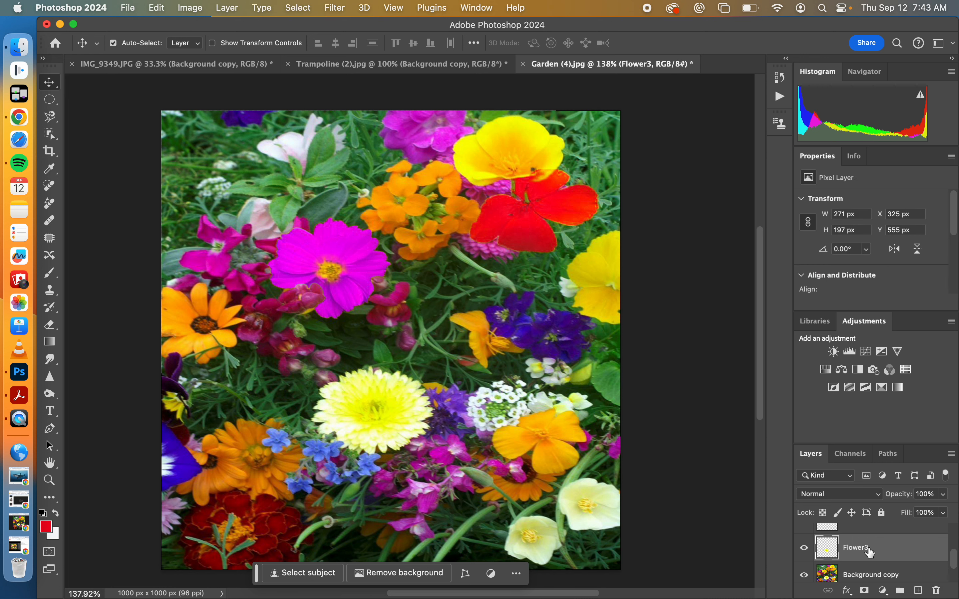
# Load the Flower3 layer's pixels as a selection and create a new empty layer above it.
pyautogui.rightClick(900, 558)
pyautogui.press('Escape')
pyautogui.rightClick(834, 550)
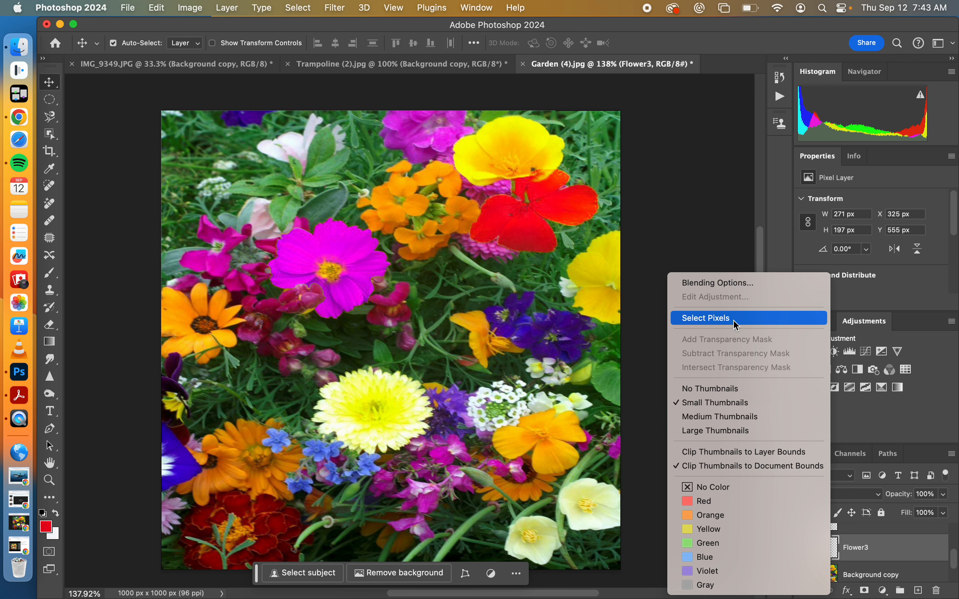
pyautogui.click(744, 319)
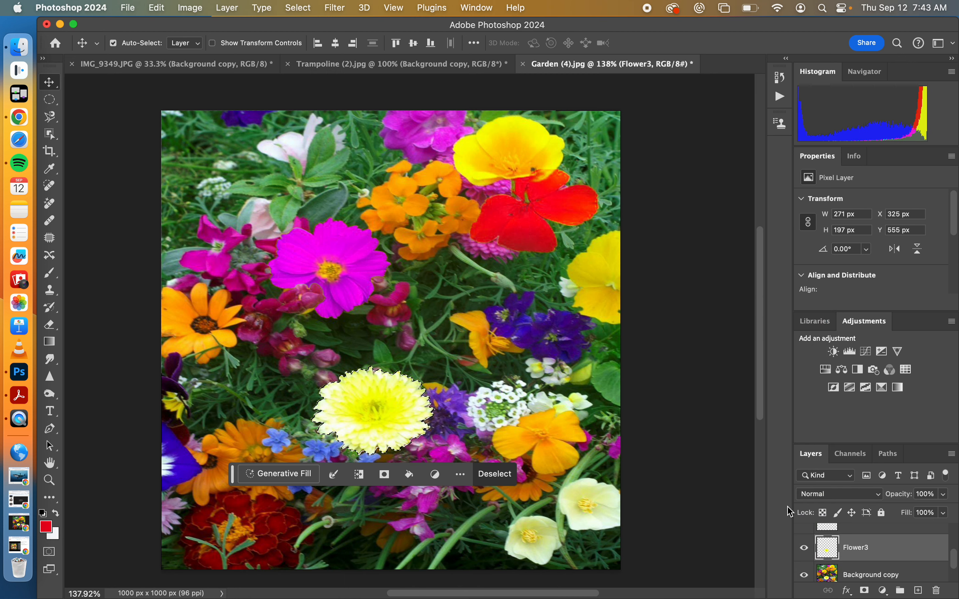
pyautogui.click(918, 591)
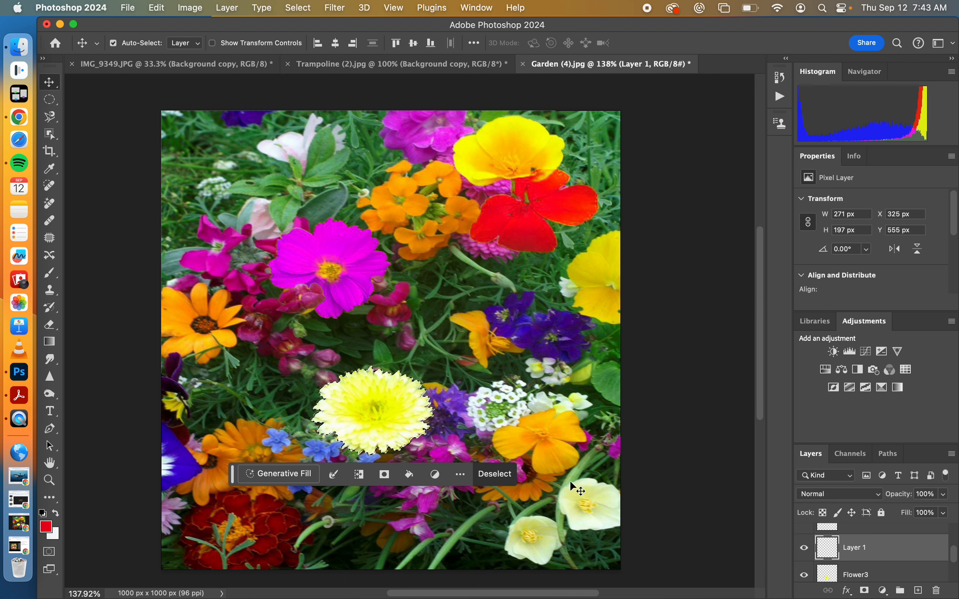
# Set the foreground color to a strong blue with hue 229° and rename the new layer Blue.
pyautogui.click(47, 526)
pyautogui.click(352, 383)
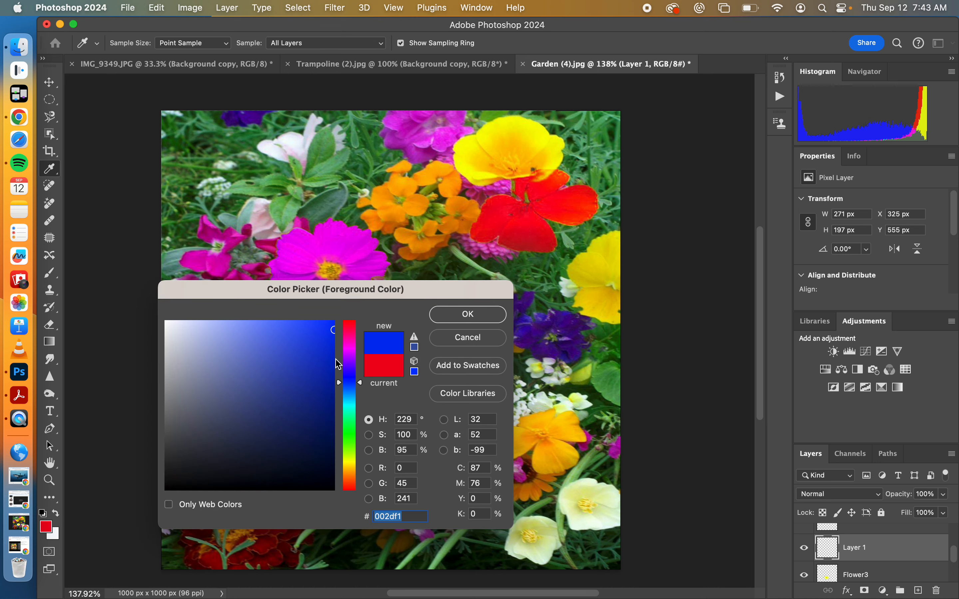
pyautogui.click(325, 335)
pyautogui.click(466, 315)
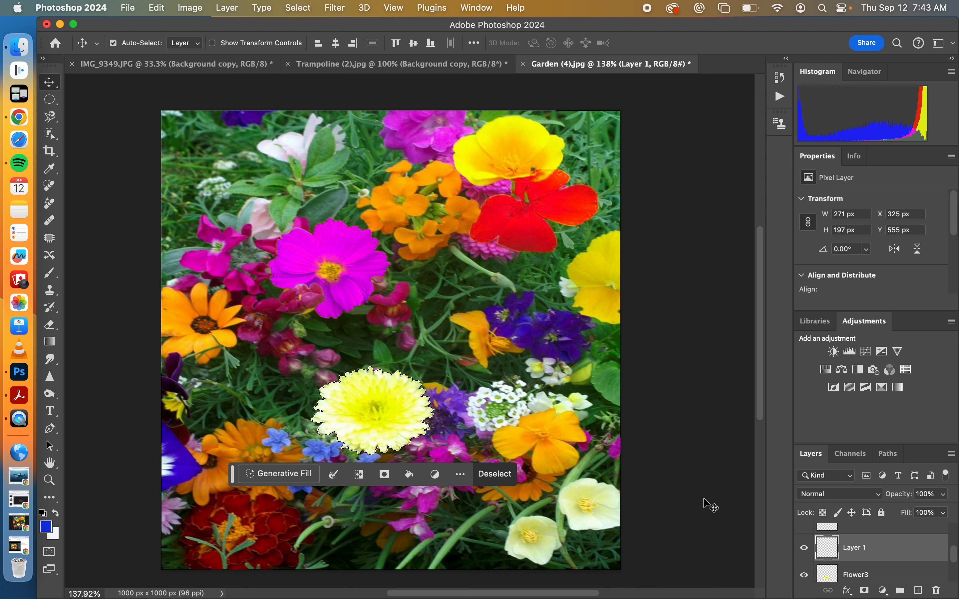
pyautogui.doubleClick(858, 548)
pyautogui.write('Blue')
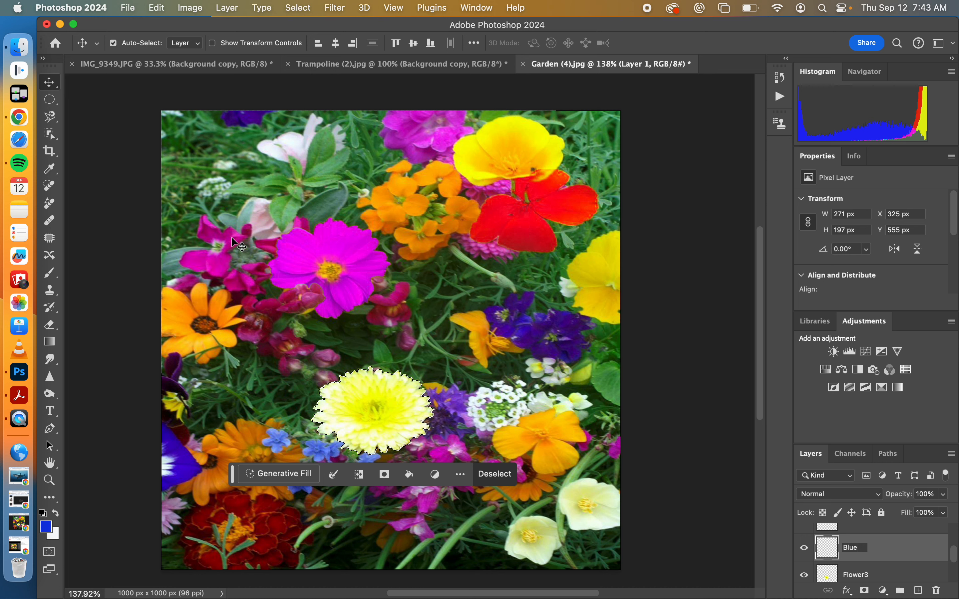
# Fill the selected flower shape on the Blue layer with the foreground color at 100% opacity in Normal mode, and deselect.
pyautogui.click(156, 8)
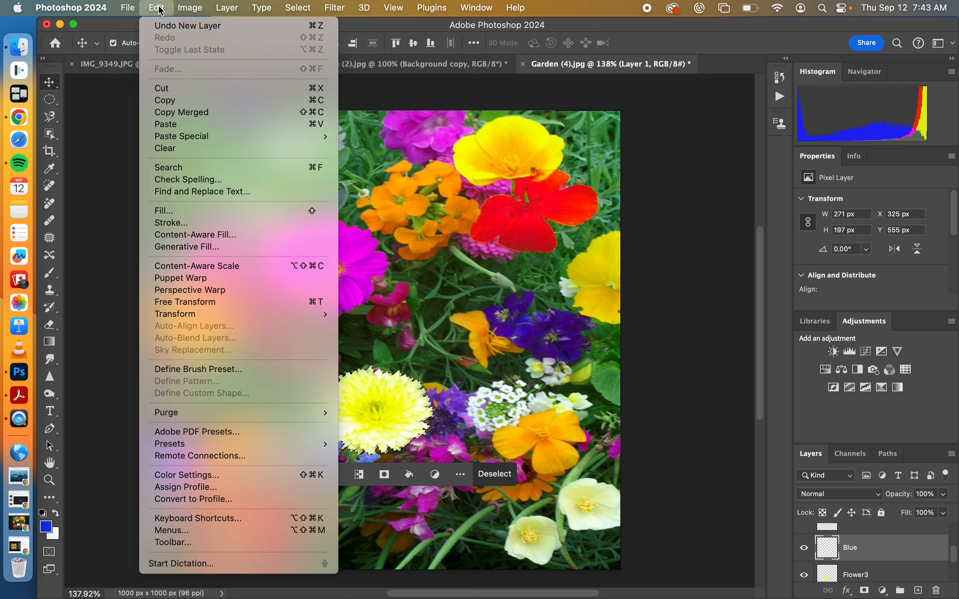
pyautogui.click(186, 211)
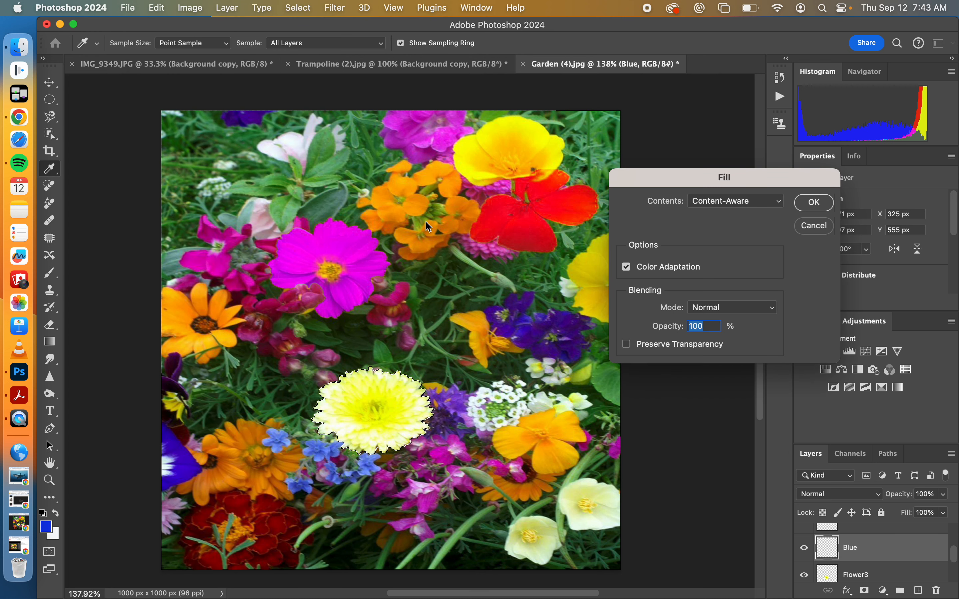
pyautogui.click(719, 201)
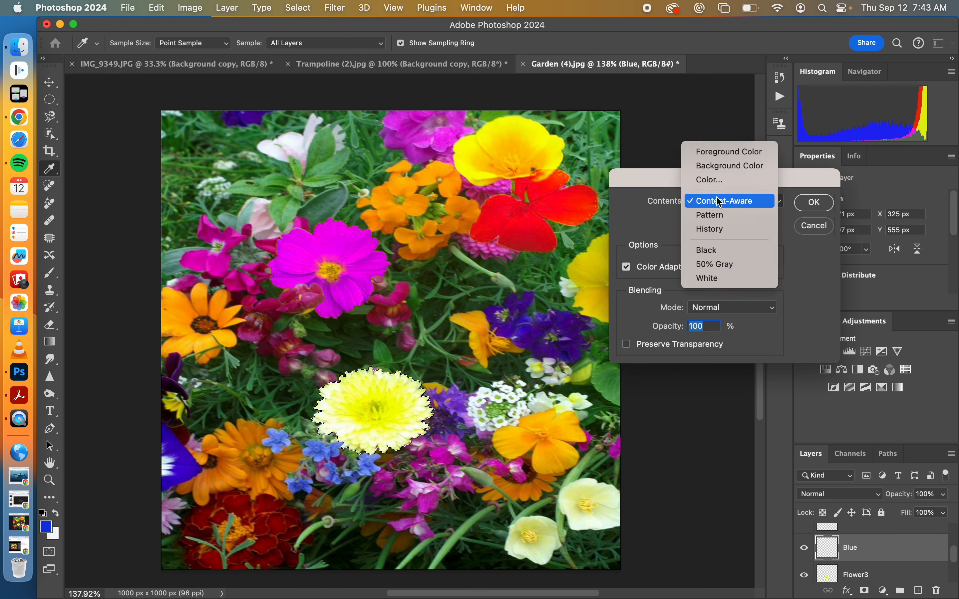
pyautogui.click(723, 153)
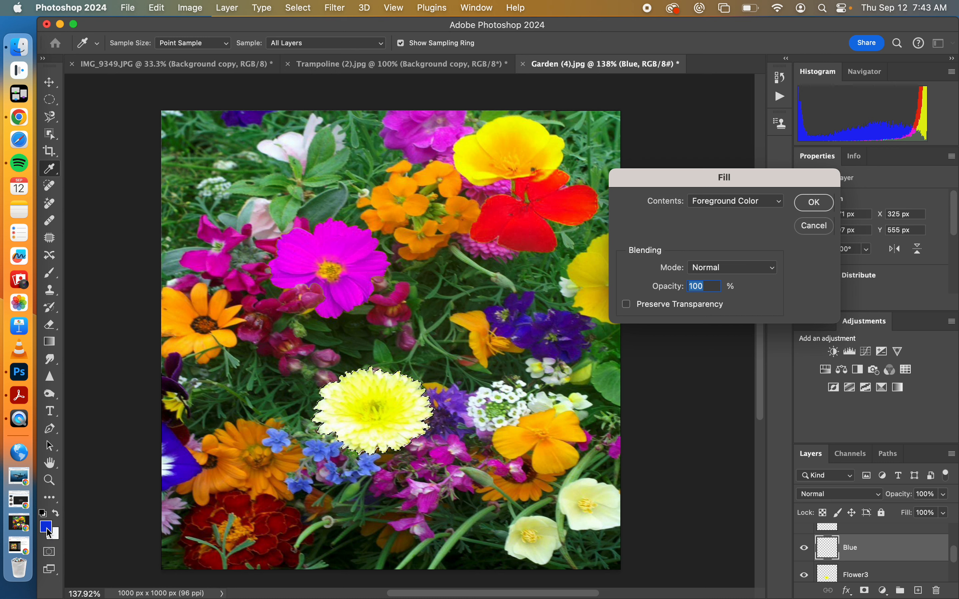
pyautogui.click(818, 203)
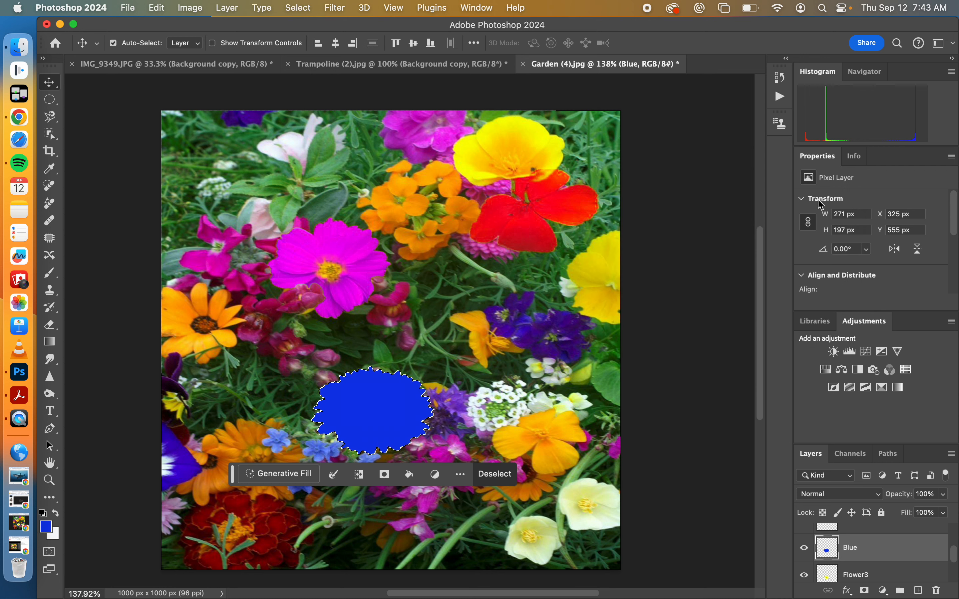
pyautogui.press('super+d')
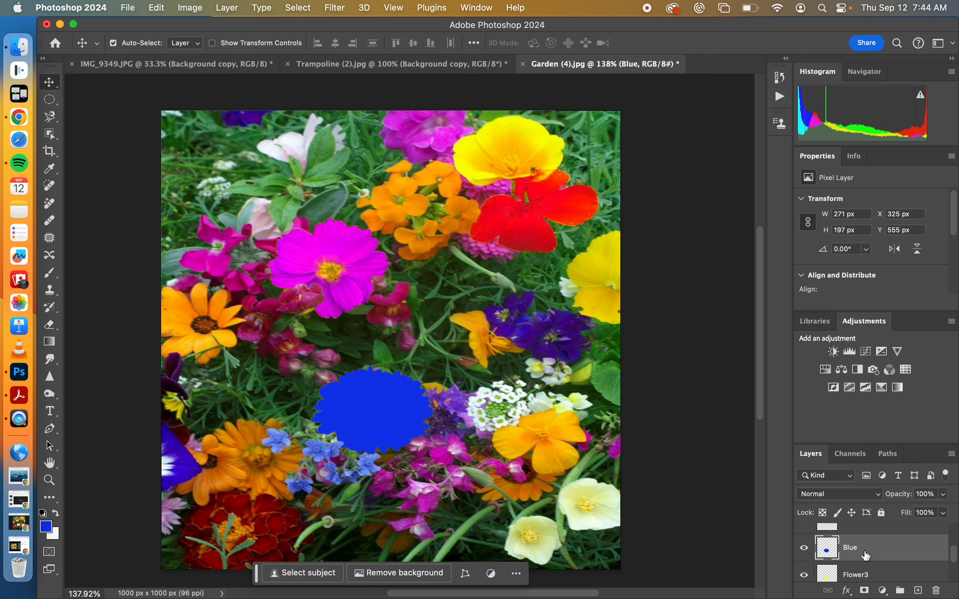
# Preview blend modes for the Blue layer and lower its opacity to 48%.
pyautogui.scroll(-1, 867, 555)
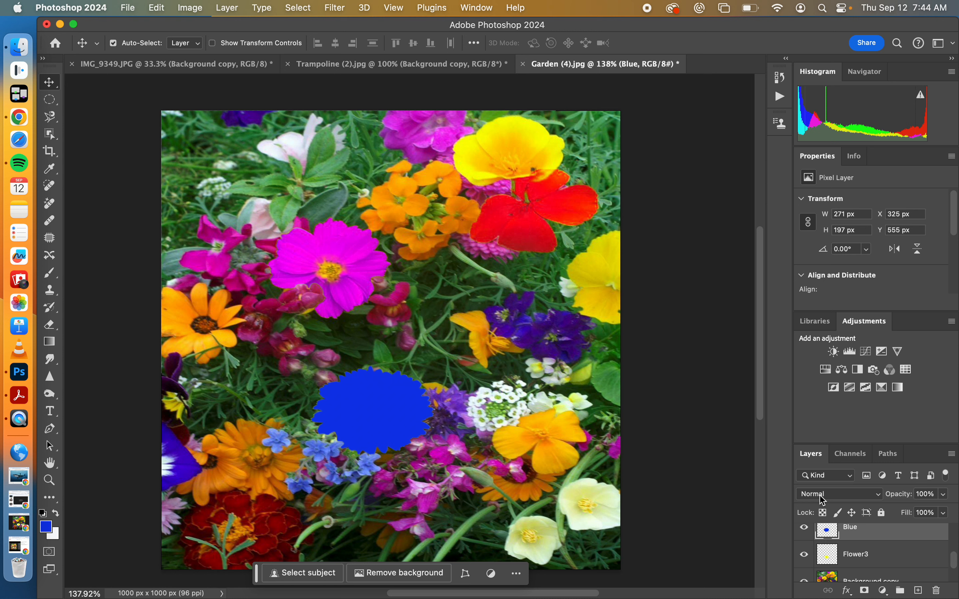
pyautogui.click(879, 500)
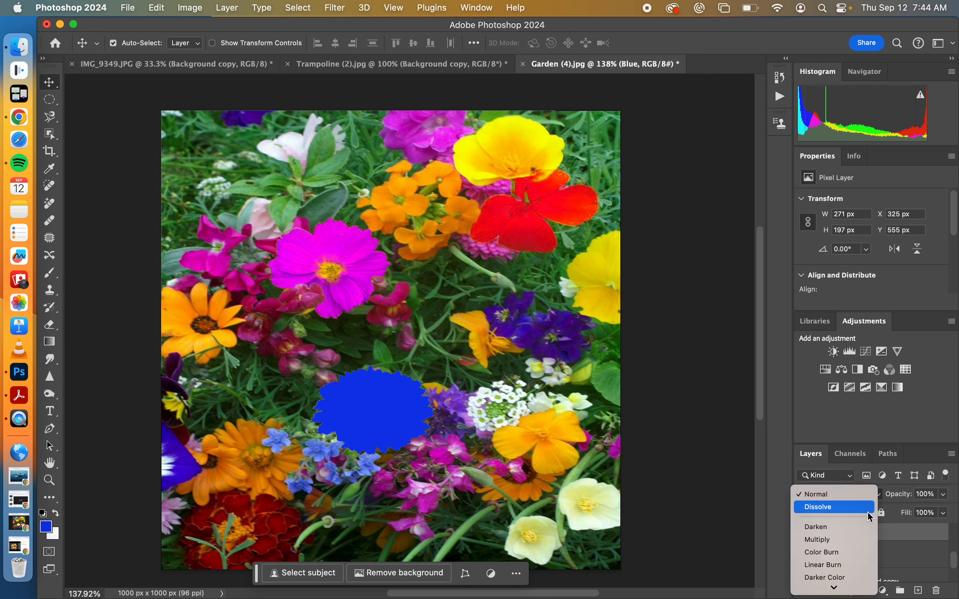
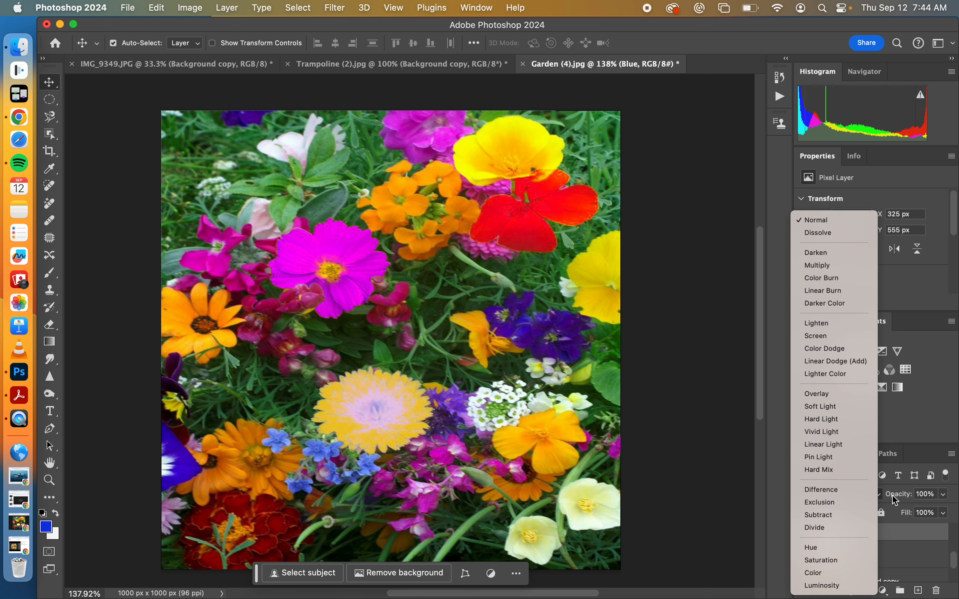
pyautogui.click(909, 537)
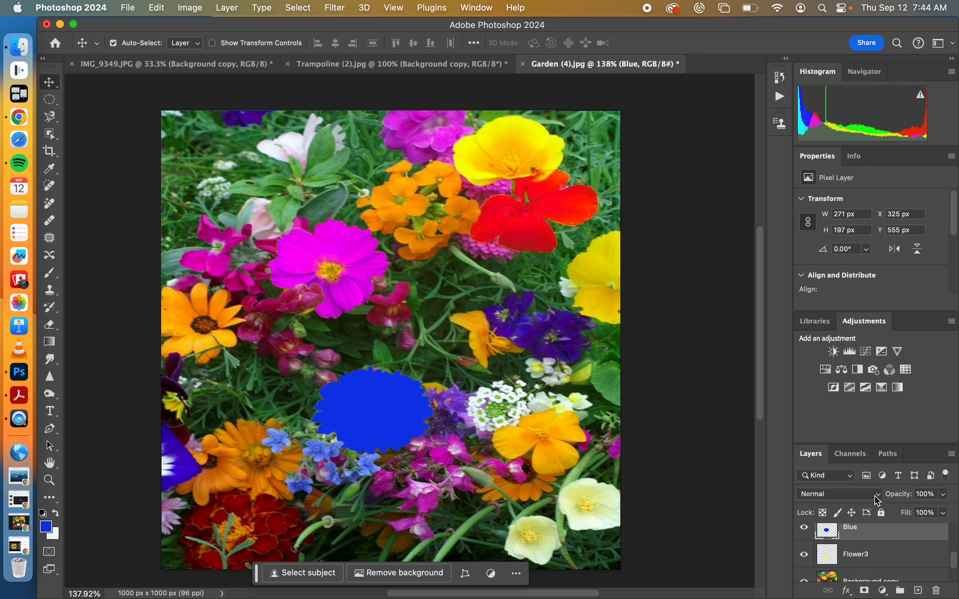
pyautogui.click(944, 494)
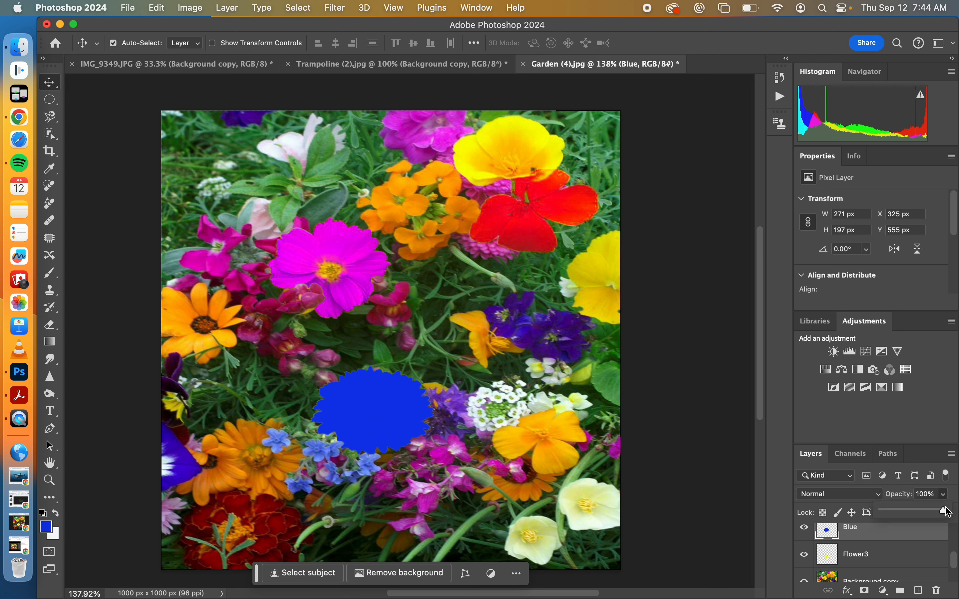
pyautogui.moveTo(944, 512); pyautogui.dragTo(933, 509)
pyautogui.moveTo(928, 511); pyautogui.dragTo(914, 510)
pyautogui.click(868, 500)
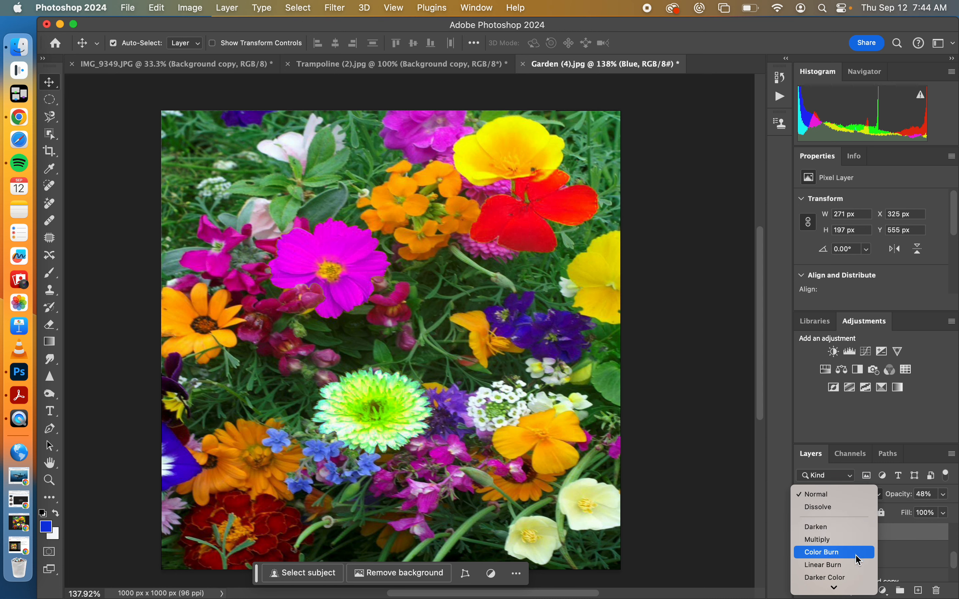
pyautogui.moveTo(855, 590)
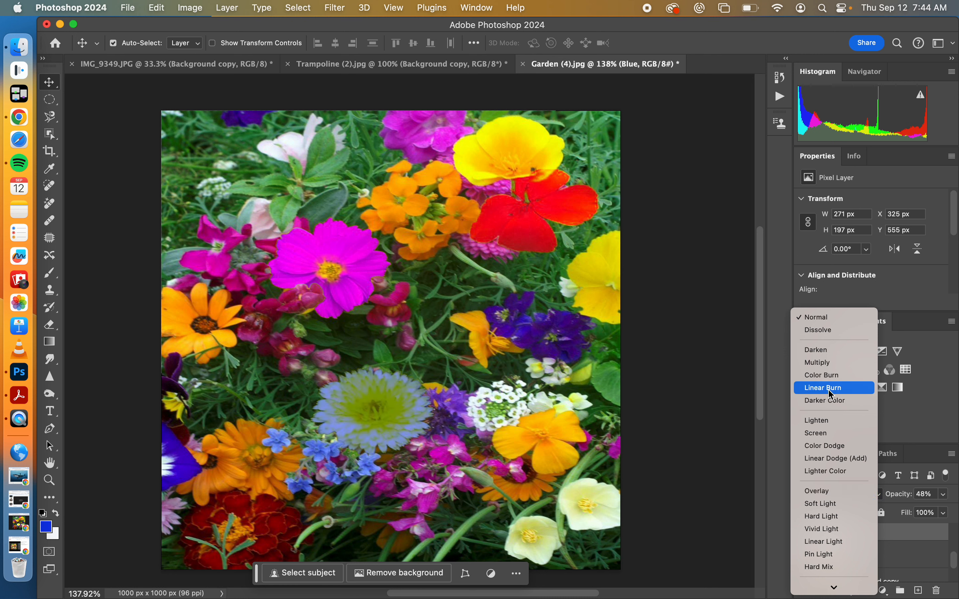
pyautogui.click(828, 363)
# Add a Hue/Saturation adjustment clipped to the Flower3 layer and set its hue to +129.
pyautogui.click(860, 554)
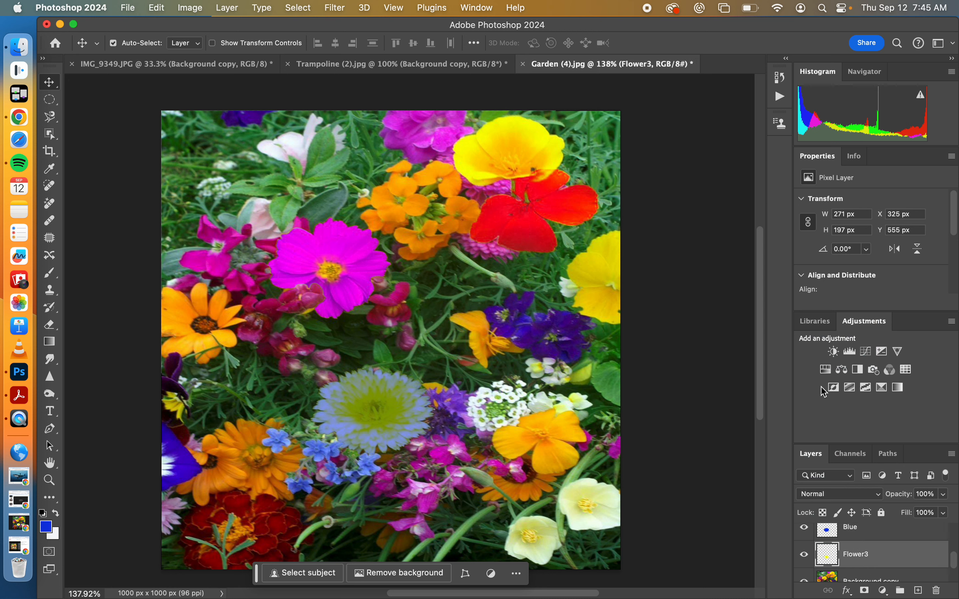
pyautogui.click(825, 370)
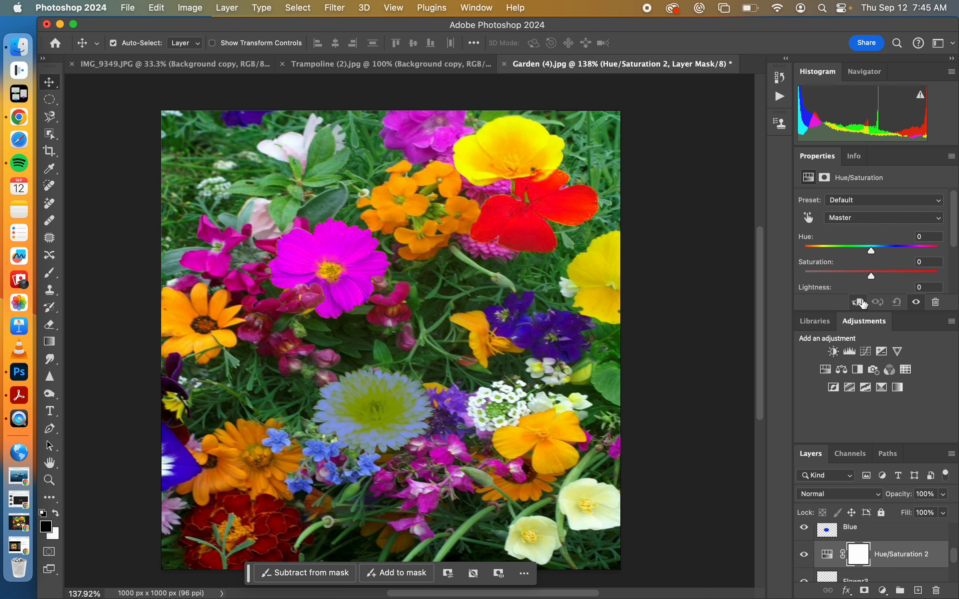
pyautogui.click(858, 302)
pyautogui.moveTo(872, 251); pyautogui.dragTo(926, 253)
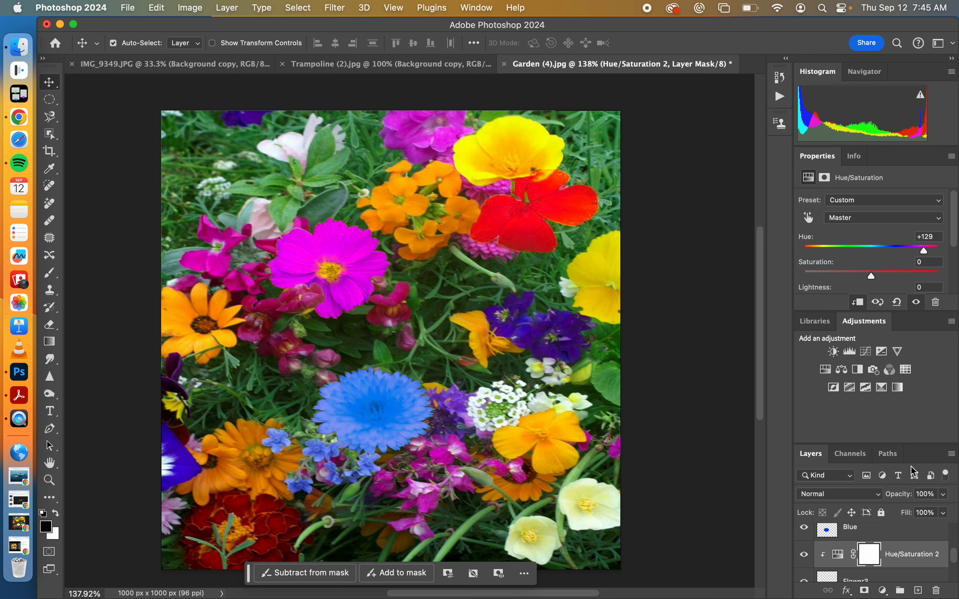
# Add a Brightness/Contrast adjustment clipped to the Flower3 group, with brightness -105 and contrast 60.
pyautogui.click(834, 352)
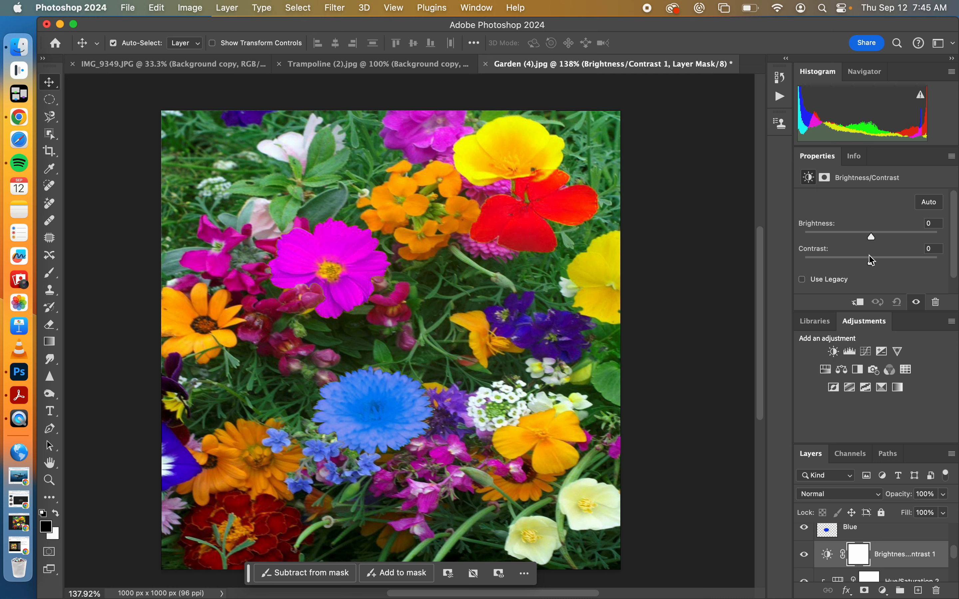
pyautogui.moveTo(876, 265); pyautogui.dragTo(911, 264)
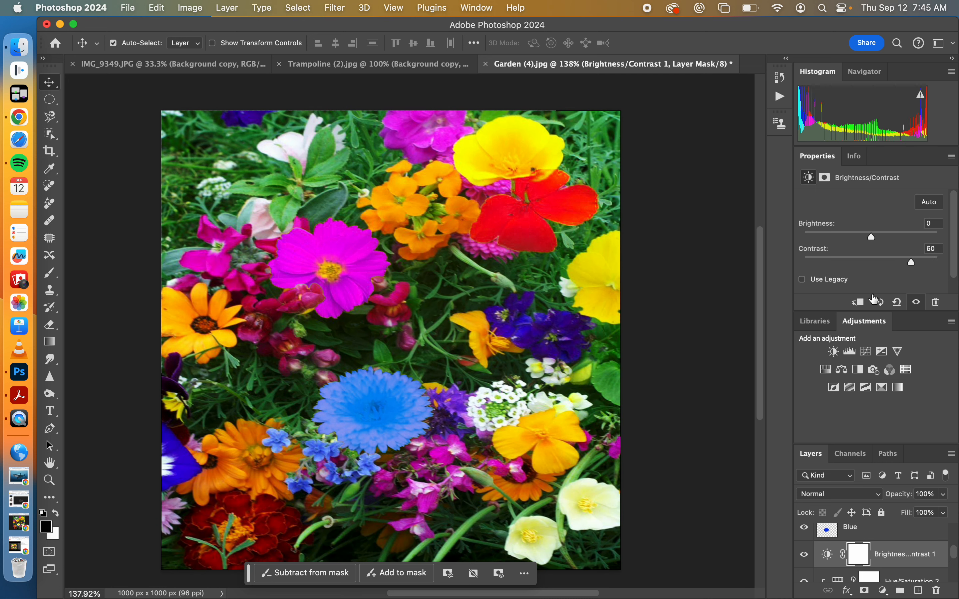
pyautogui.click(863, 303)
pyautogui.moveTo(875, 240); pyautogui.dragTo(827, 240)
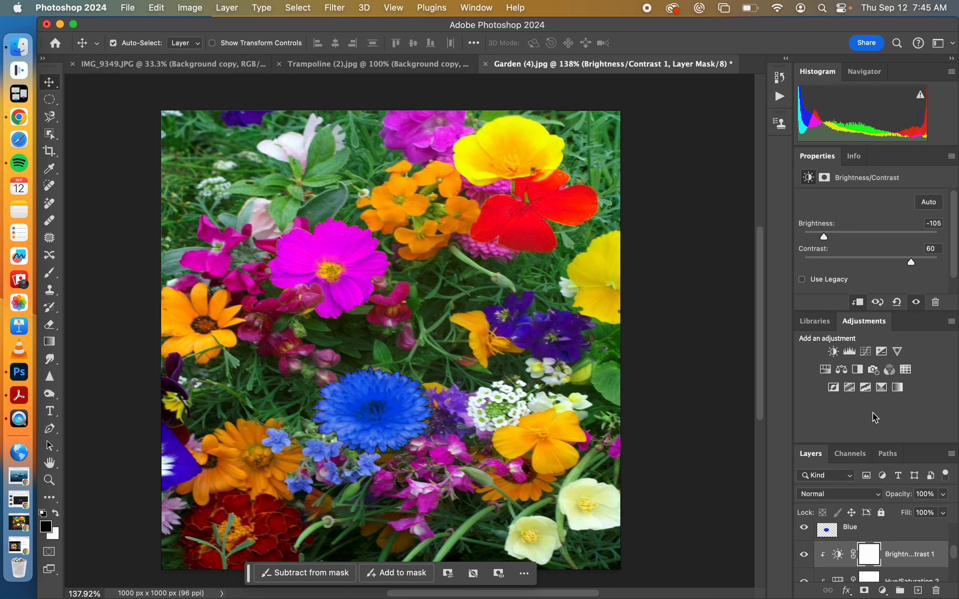
pyautogui.scroll(-2, 883, 559)
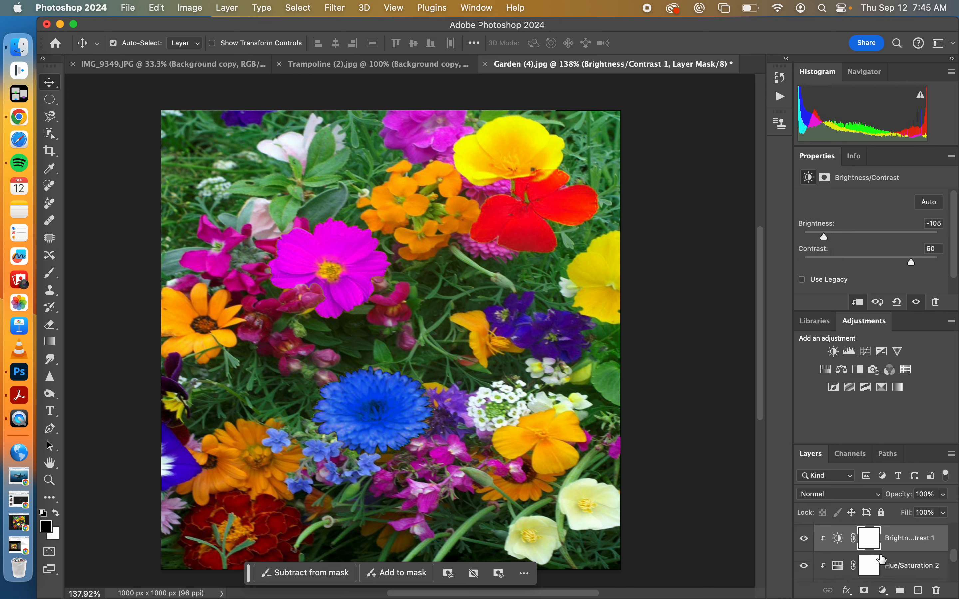
pyautogui.scroll(5, 883, 559)
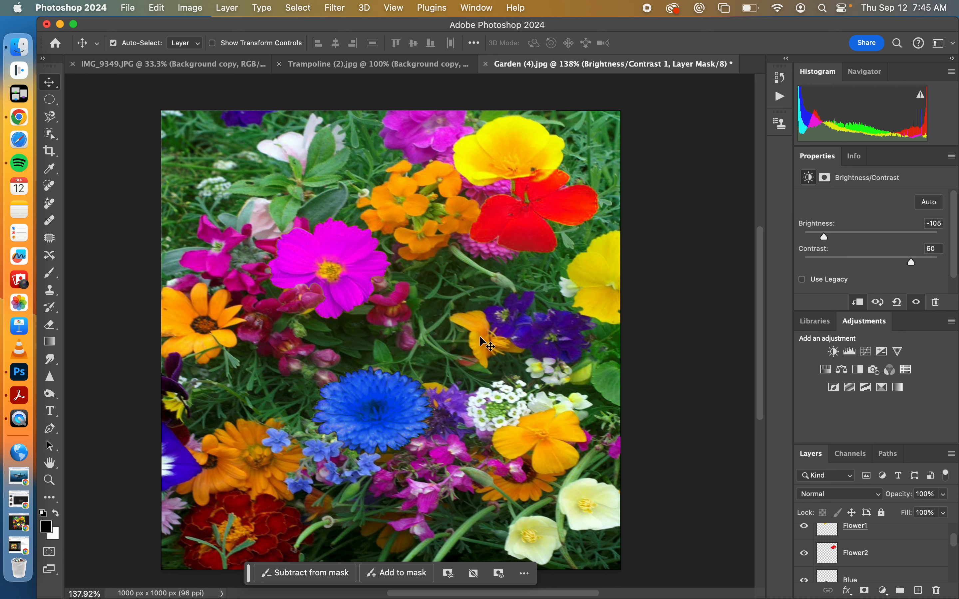
# In Trampoline (2).jpg, clear the old selection and draw a loose freehand Lasso selection about 518 by 510 px around the flipping jumper.
pyautogui.click(372, 67)
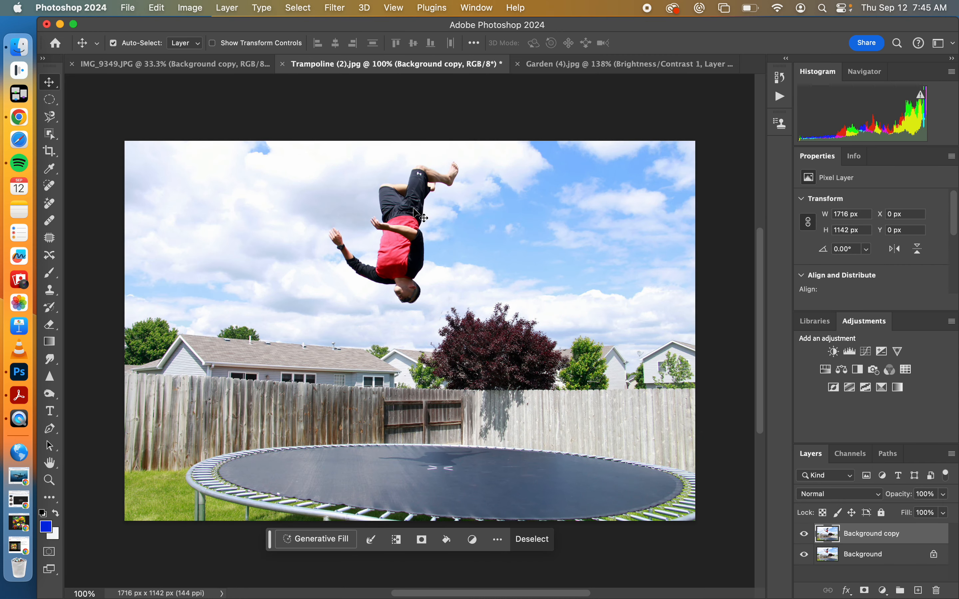
pyautogui.press('super+d')
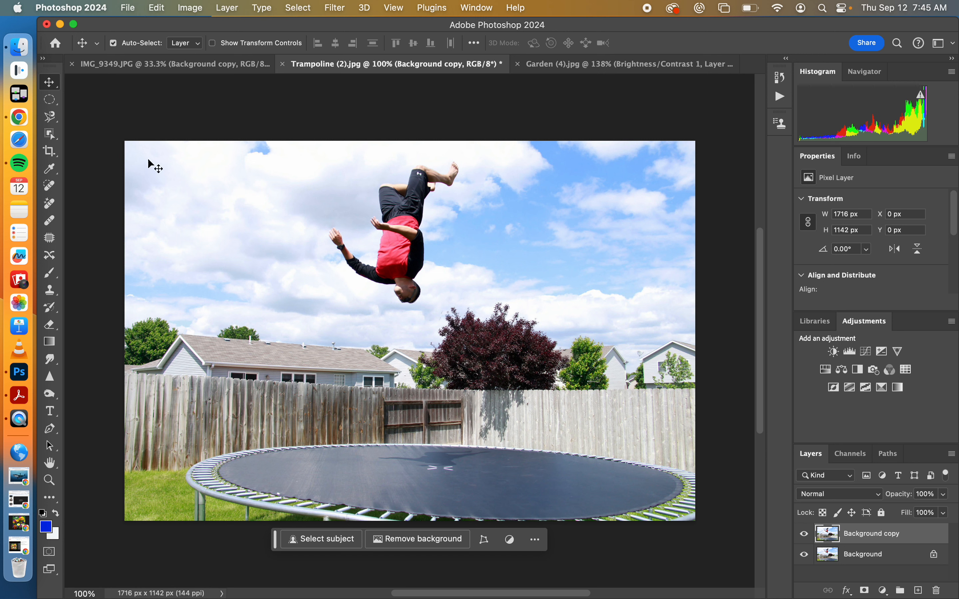
pyautogui.click(53, 119)
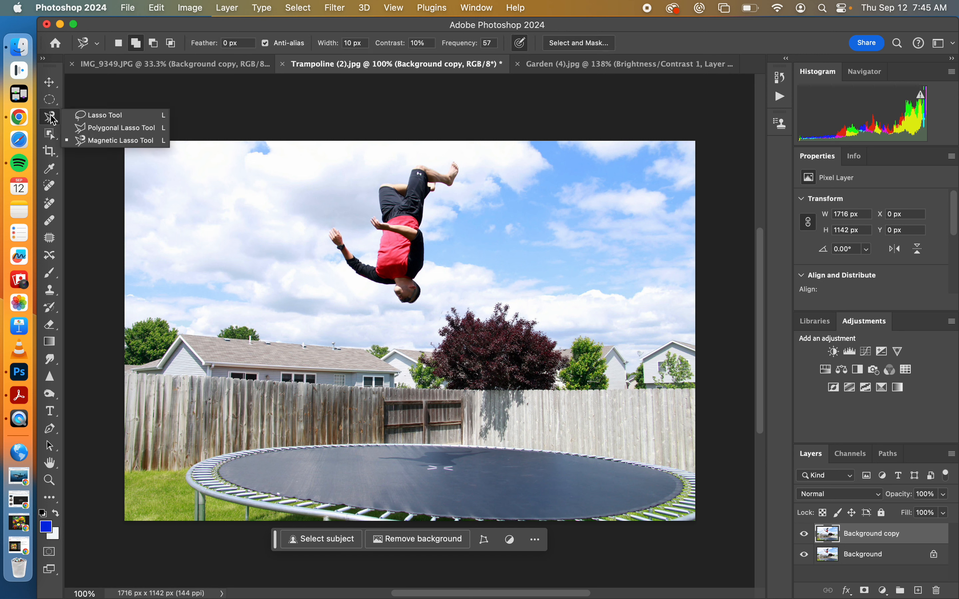
pyautogui.click(101, 114)
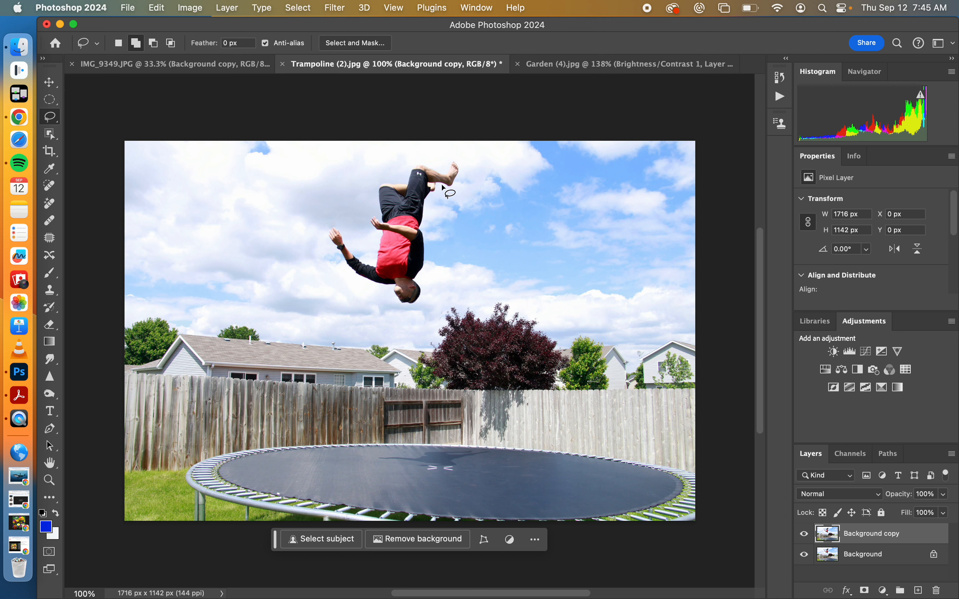
pyautogui.moveTo(360, 184)
pyautogui.mouseDown()
pyautogui.moveTo(317, 209)
pyautogui.moveTo(308, 245)
pyautogui.moveTo(336, 286)
pyautogui.moveTo(397, 318)
pyautogui.moveTo(437, 289)
pyautogui.moveTo(455, 222)
pyautogui.moveTo(480, 183)
pyautogui.moveTo(468, 156)
pyautogui.moveTo(451, 148)
pyautogui.moveTo(360, 185)
pyautogui.mouseUp()
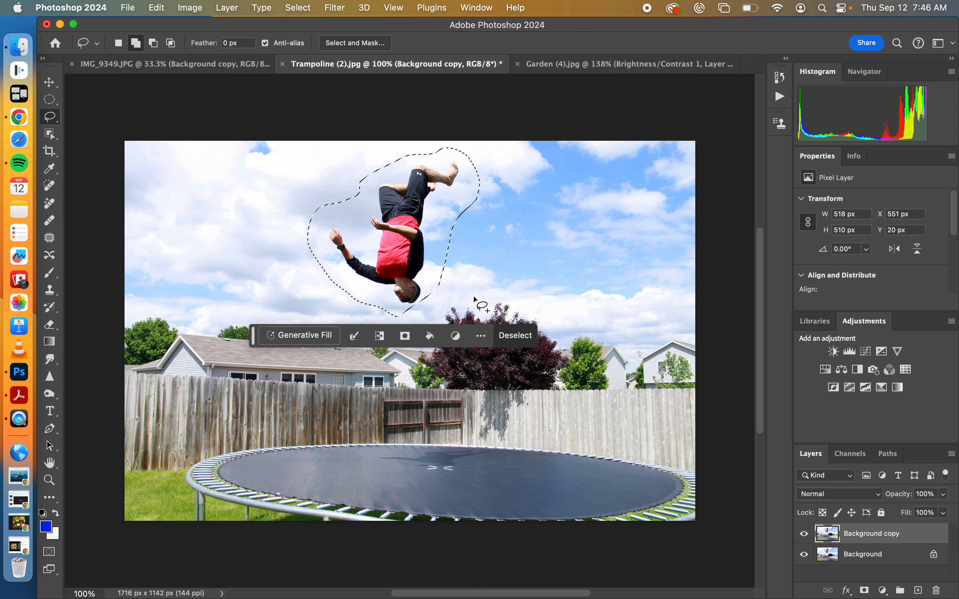
# Remove the jumper from the Background copy layer with a Content-Aware fill of the selection, and deselect.
pyautogui.click(156, 9)
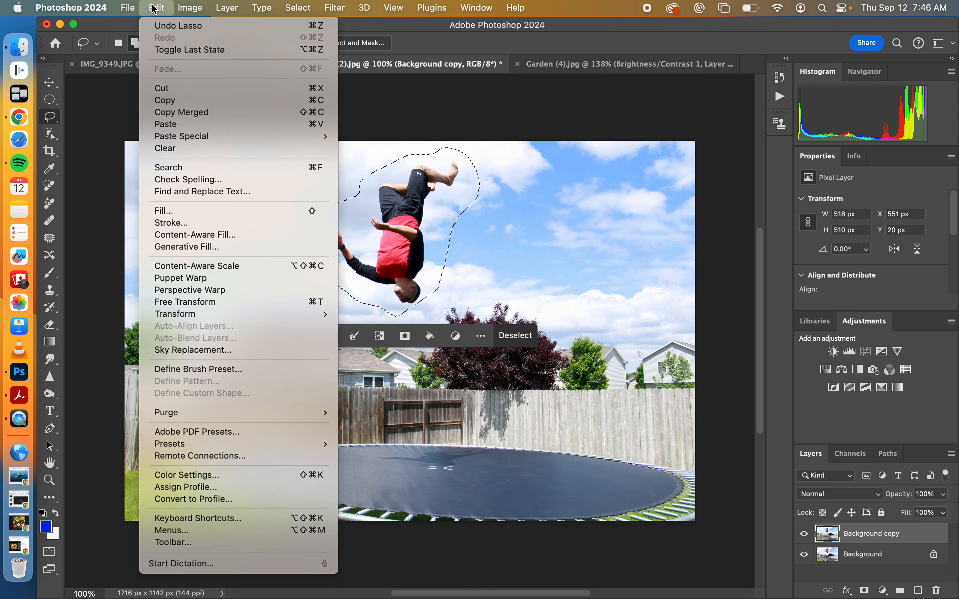
pyautogui.click(174, 214)
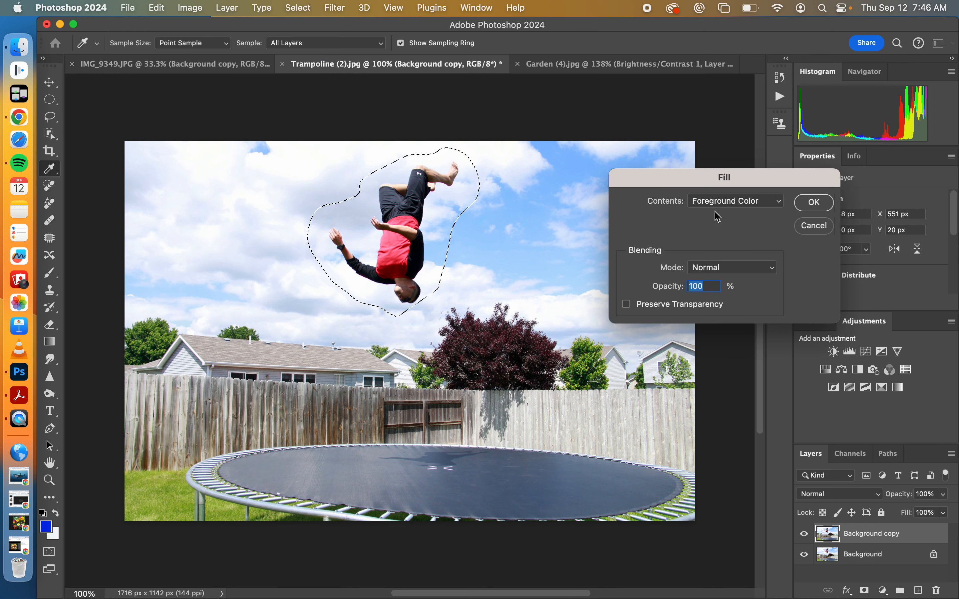
pyautogui.click(722, 202)
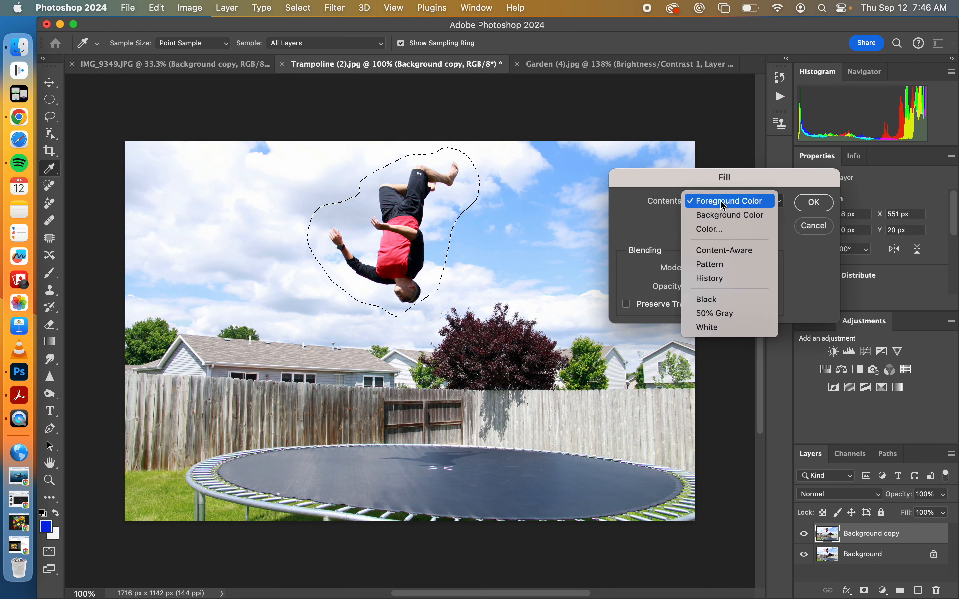
pyautogui.click(723, 250)
pyautogui.click(810, 202)
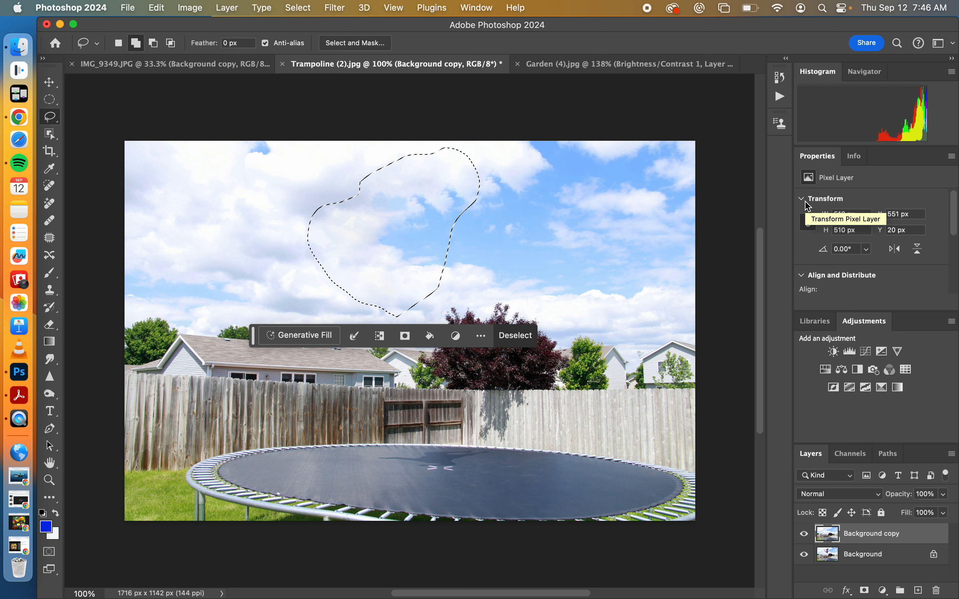
pyautogui.press('super+d')
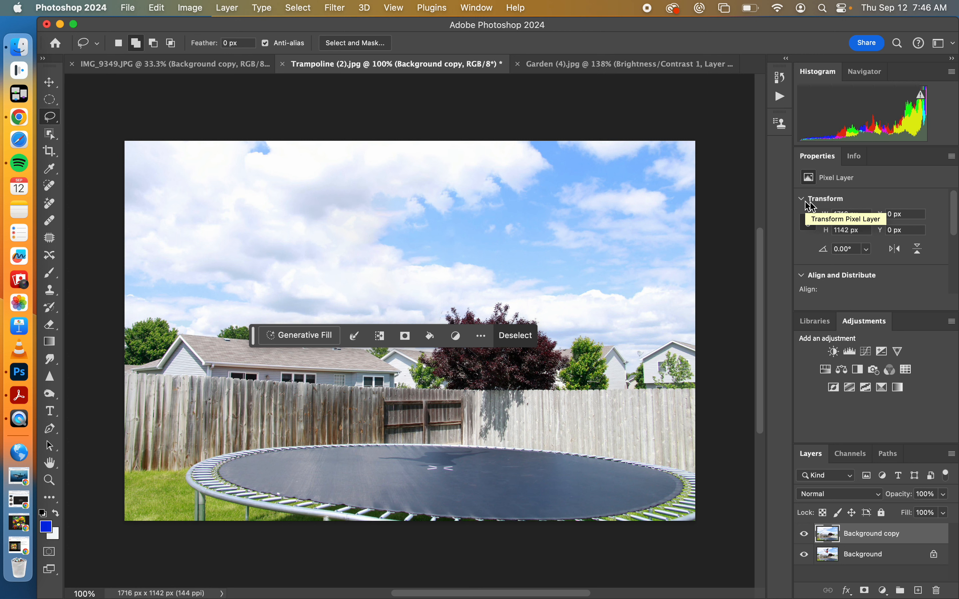
# Toggle the visibility of the Background copy and Background layers to compare the photo before and after the jumper's removal.
pyautogui.click(811, 536)
pyautogui.click(809, 536)
pyautogui.click(807, 537)
pyautogui.click(808, 537)
pyautogui.click(807, 537)
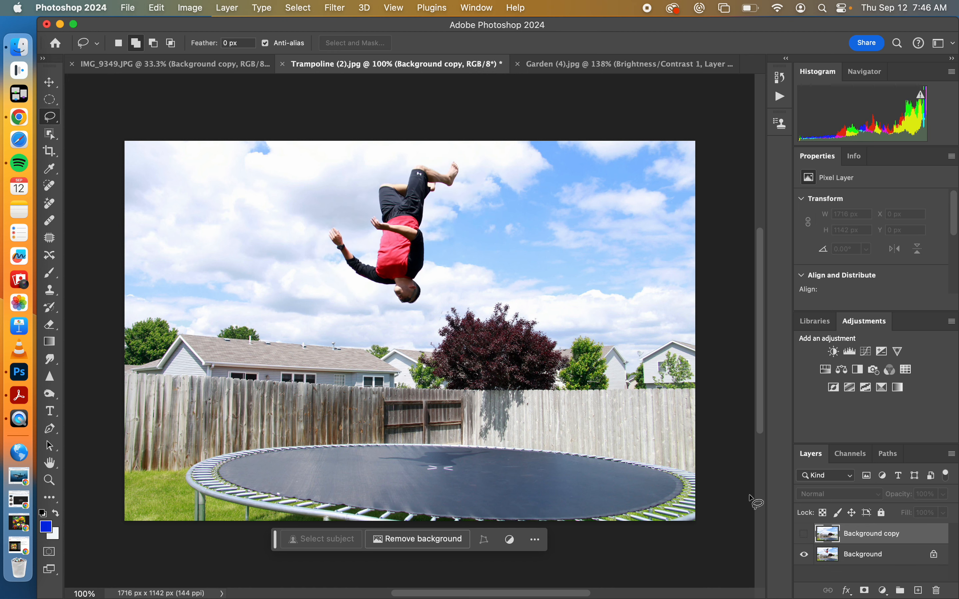
pyautogui.click(804, 554)
pyautogui.click(804, 539)
pyautogui.click(804, 557)
pyautogui.click(804, 541)
pyautogui.click(805, 540)
pyautogui.click(805, 540)
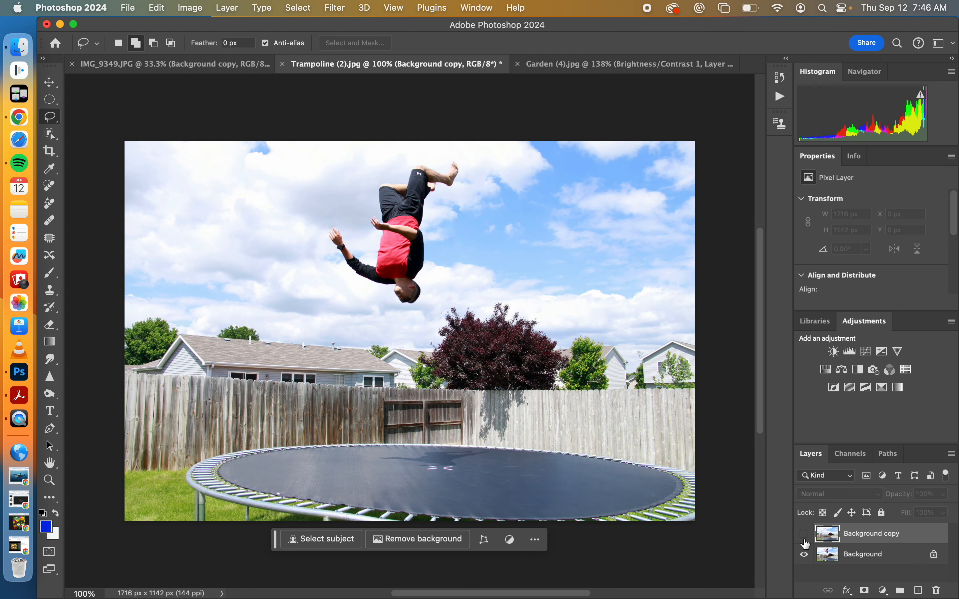
pyautogui.click(804, 539)
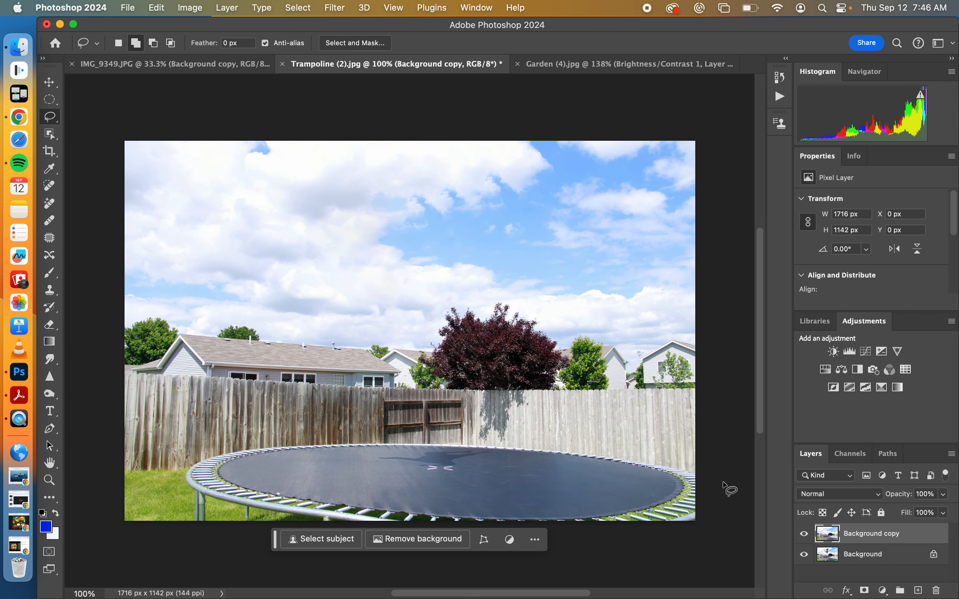
pyautogui.click(806, 538)
pyautogui.click(805, 535)
# Place Shark.webp from the Downloads folder as an embedded layer above the Background copy, keeping the offered size and position.
pyautogui.click(156, 8)
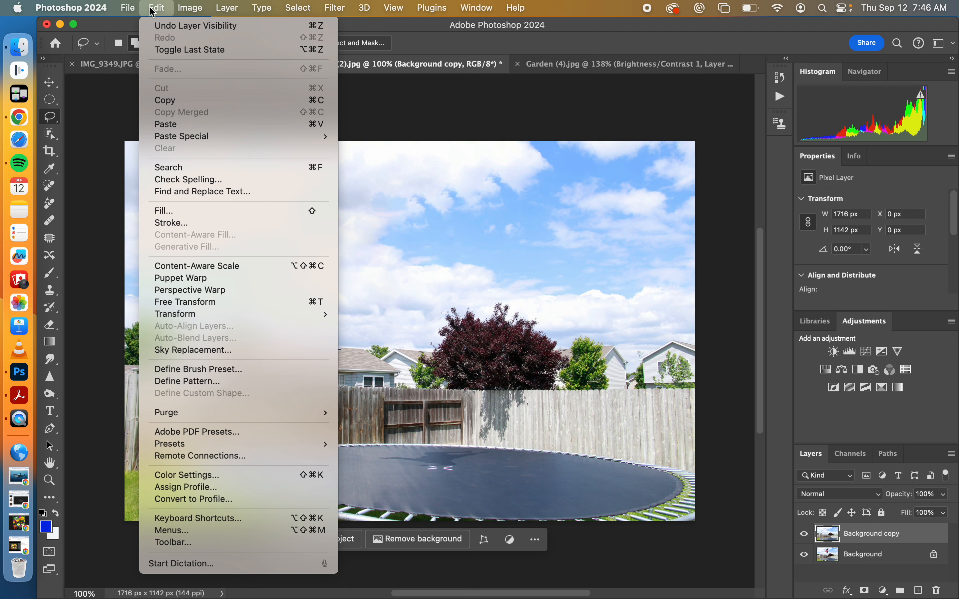
pyautogui.moveTo(131, 8)
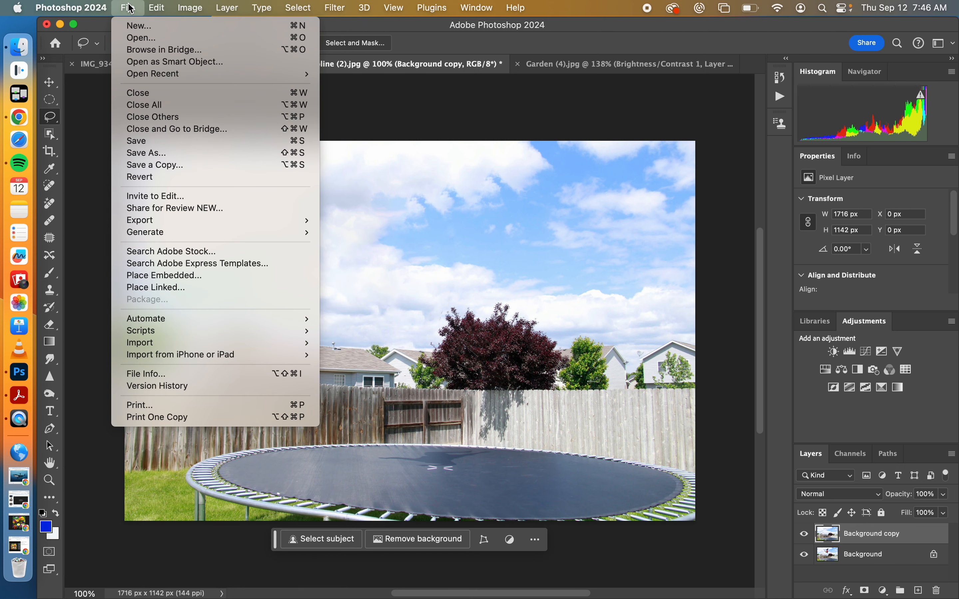
pyautogui.click(175, 275)
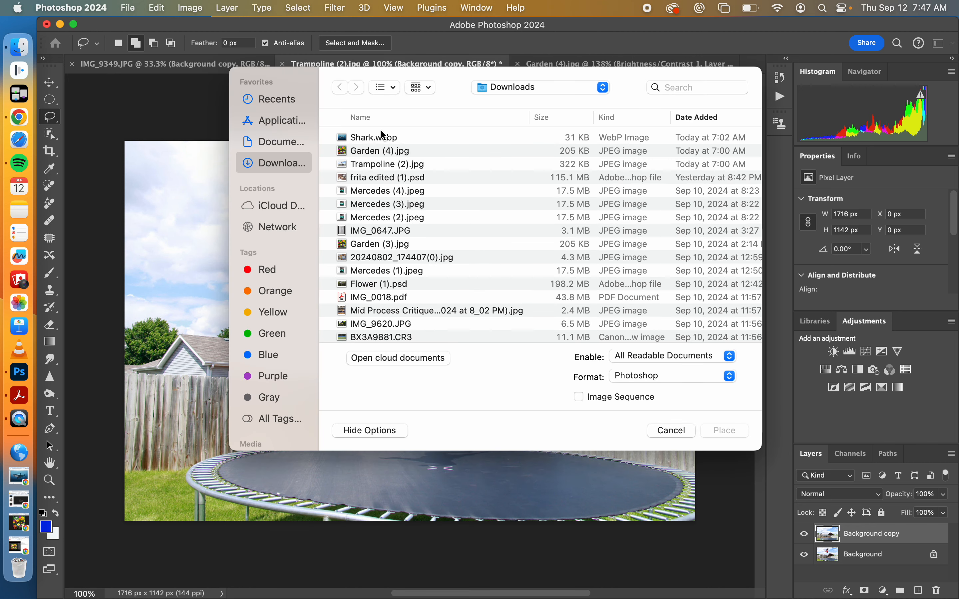
pyautogui.click(384, 137)
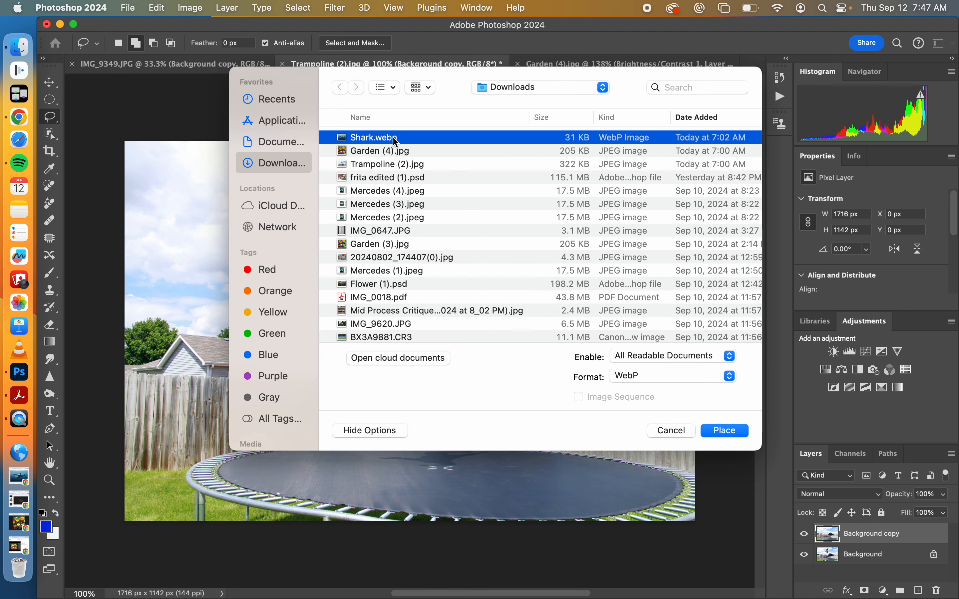
pyautogui.click(722, 431)
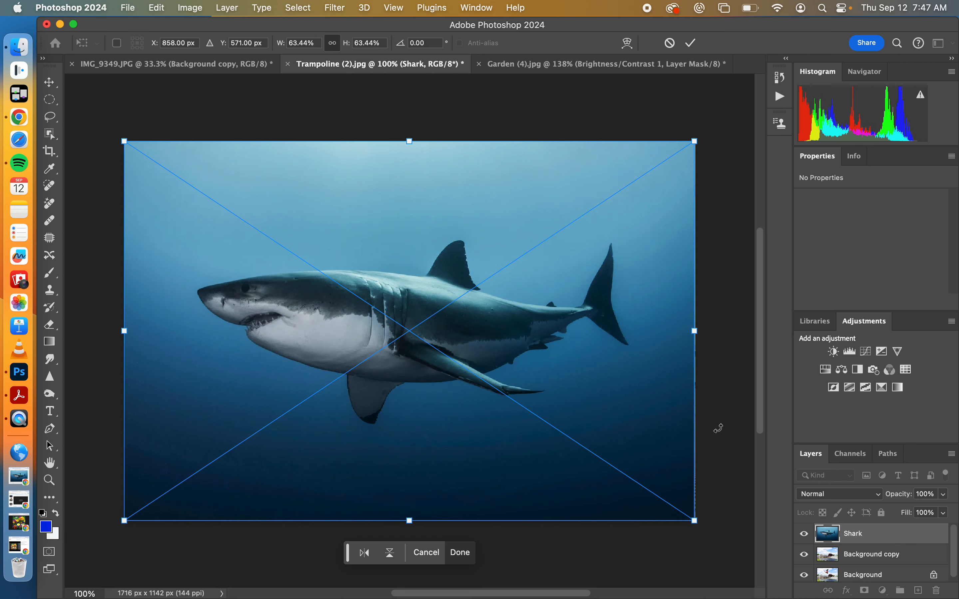
pyautogui.press('Return')
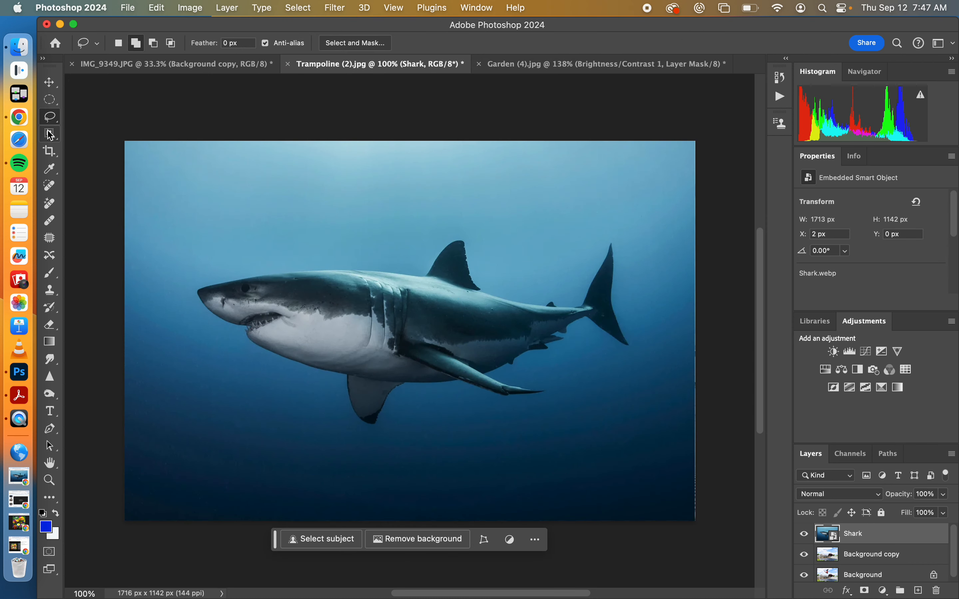
# Select the shark and its tail with the Object Selection tool and turn the selection into a layer mask on the Shark layer.
pyautogui.click(50, 135)
pyautogui.moveTo(217, 233); pyautogui.dragTo(577, 383)
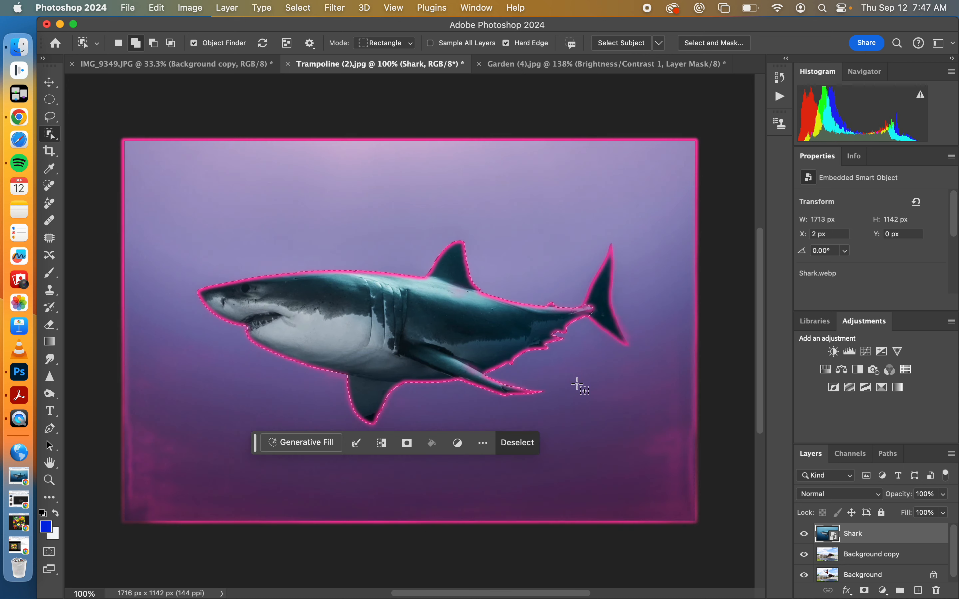
pyautogui.click(595, 296)
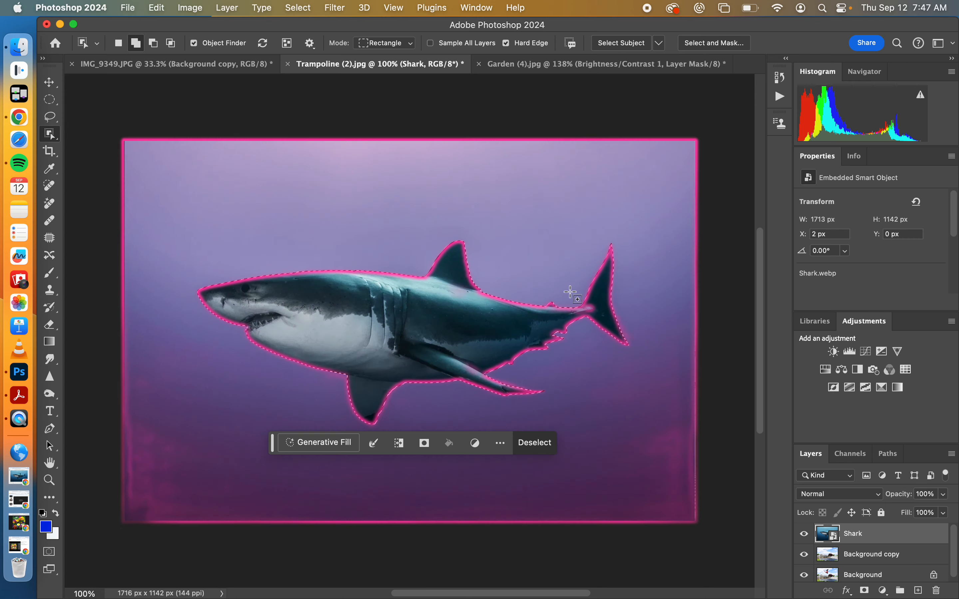
pyautogui.click(50, 83)
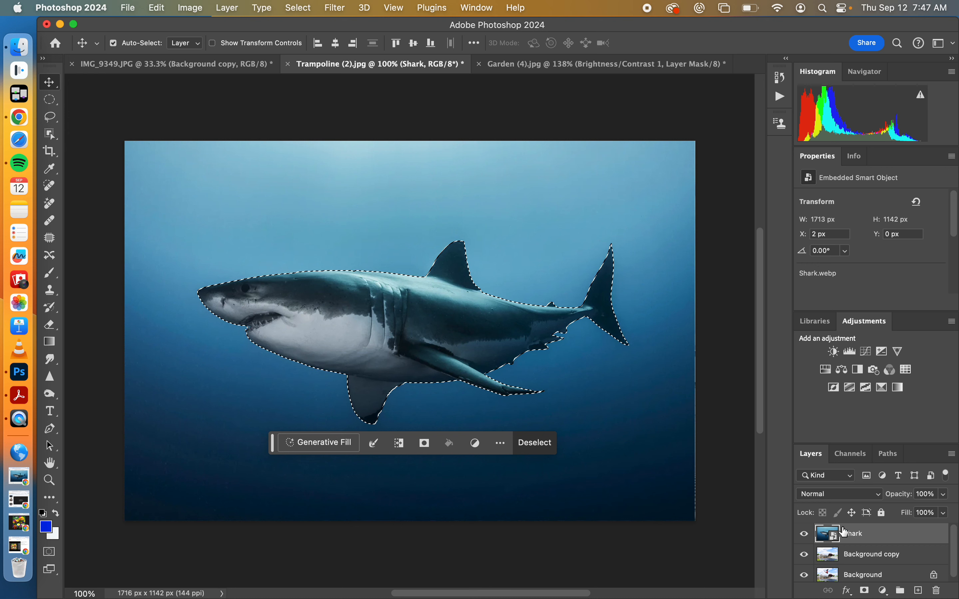
pyautogui.click(865, 591)
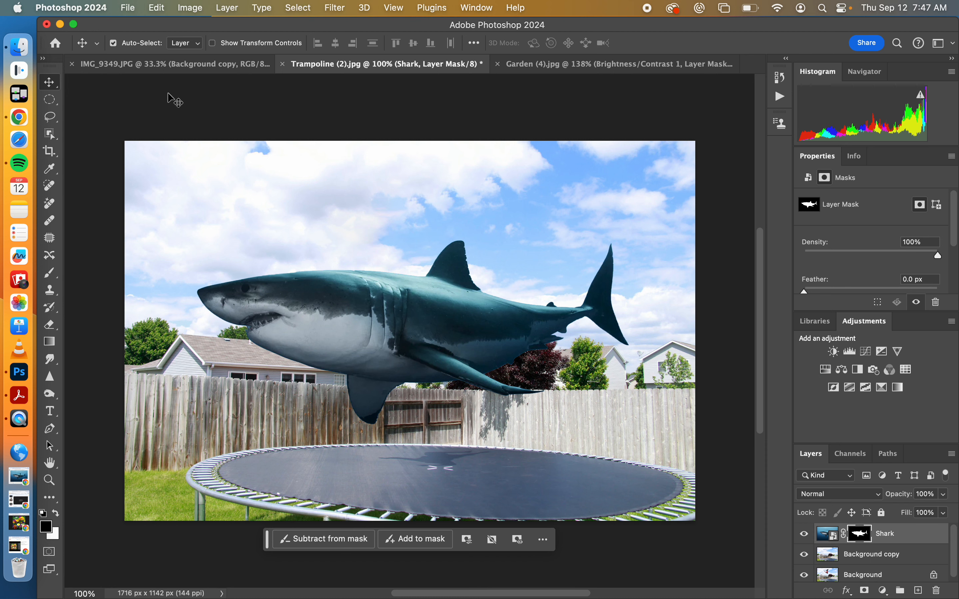
# Move the shark above the trampoline and Free Transform it to about 80.42% scale with a rotation of about 26.83°, head upward.
pyautogui.moveTo(328, 300); pyautogui.dragTo(350, 251)
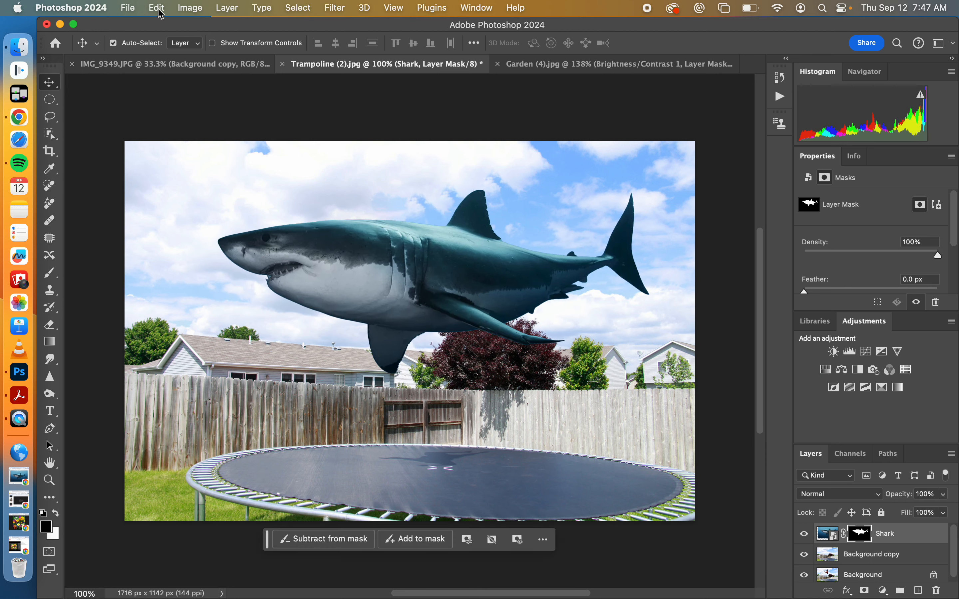
pyautogui.click(158, 8)
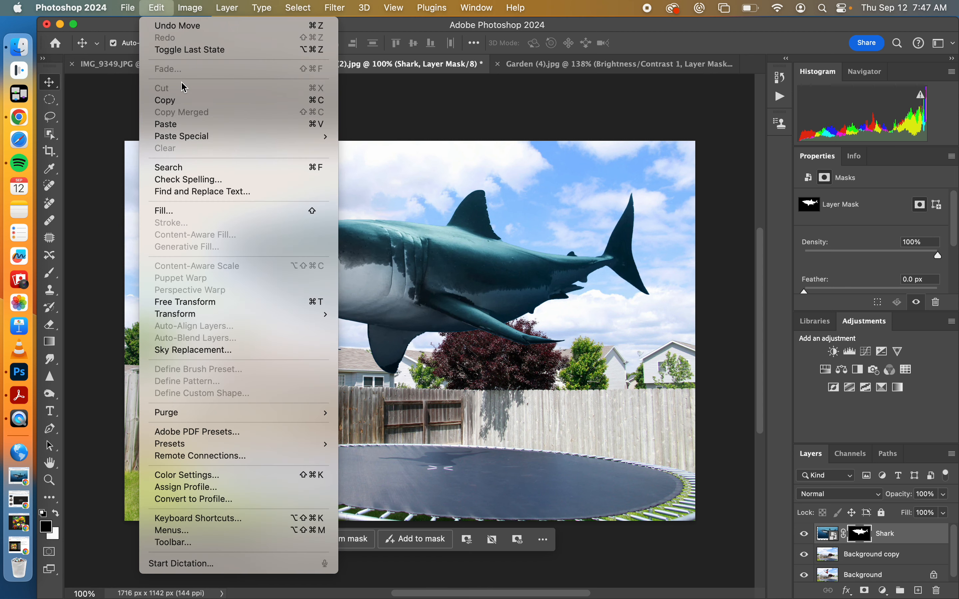
pyautogui.click(203, 302)
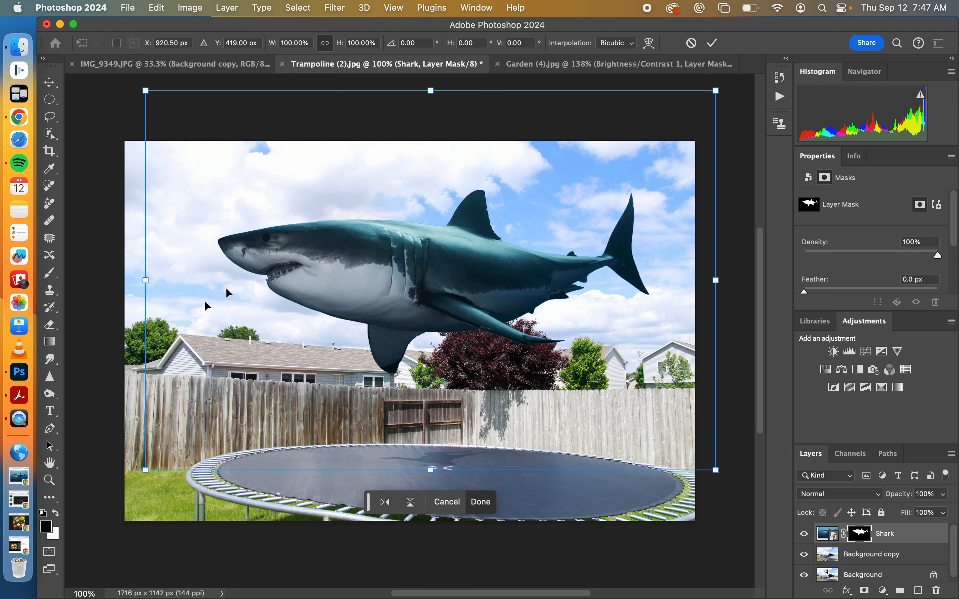
pyautogui.moveTo(719, 98); pyautogui.dragTo(609, 170)
pyautogui.moveTo(630, 121); pyautogui.dragTo(506, 374)
pyautogui.moveTo(553, 336)
pyautogui.mouseDown()
pyautogui.moveTo(547, 162)
pyautogui.moveTo(537, 147)
pyautogui.moveTo(554, 323)
pyautogui.mouseUp()
pyautogui.moveTo(352, 344); pyautogui.dragTo(377, 318)
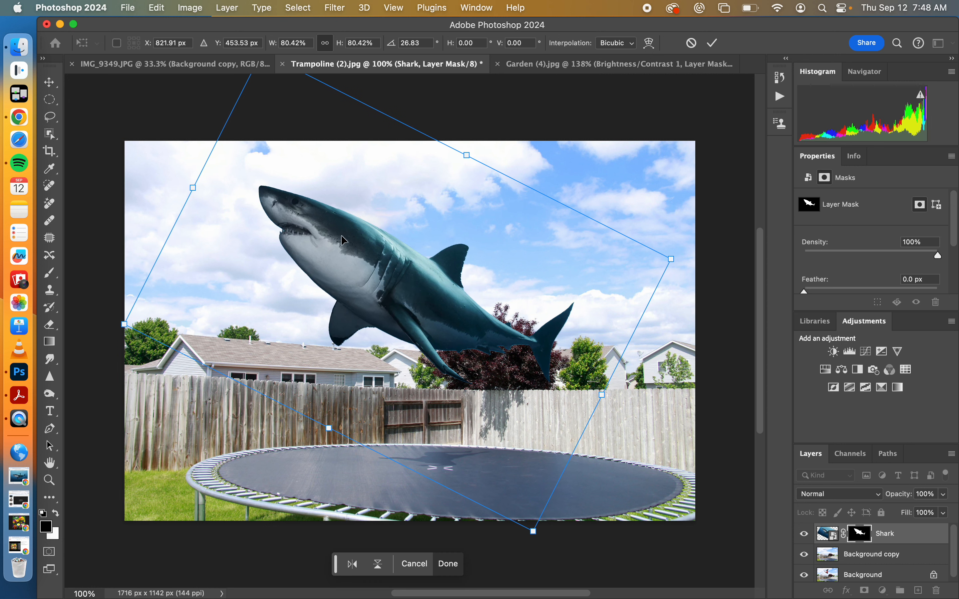
pyautogui.click(155, 8)
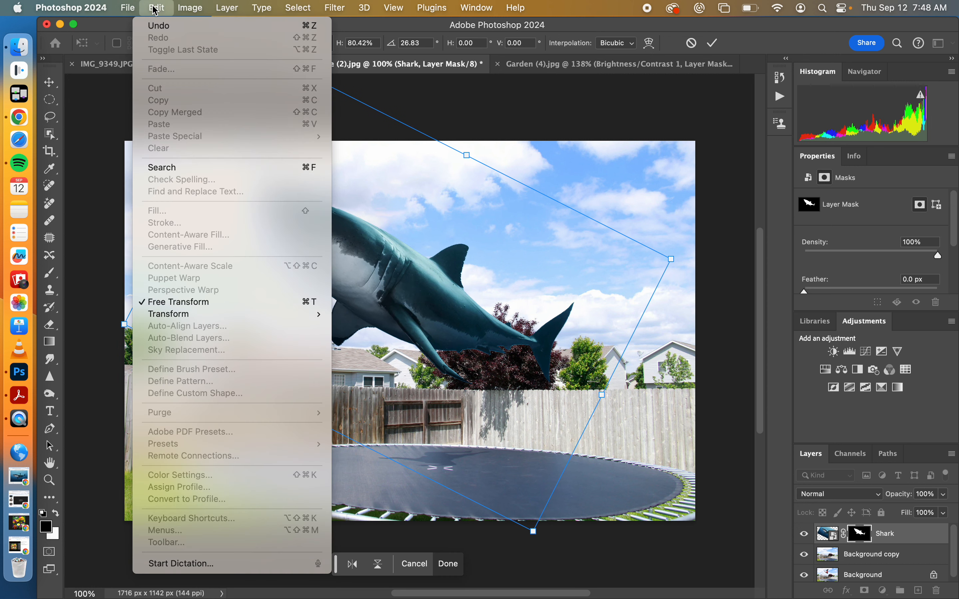
pyautogui.click(424, 320)
pyautogui.press('Return')
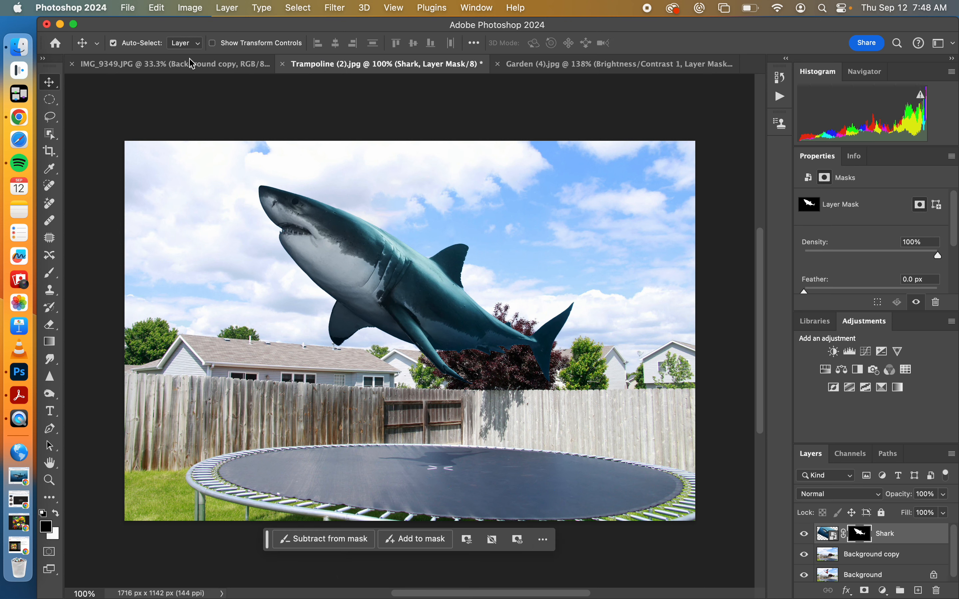
# Delete the layer mask from the Shark smart object layer.
pyautogui.click(159, 10)
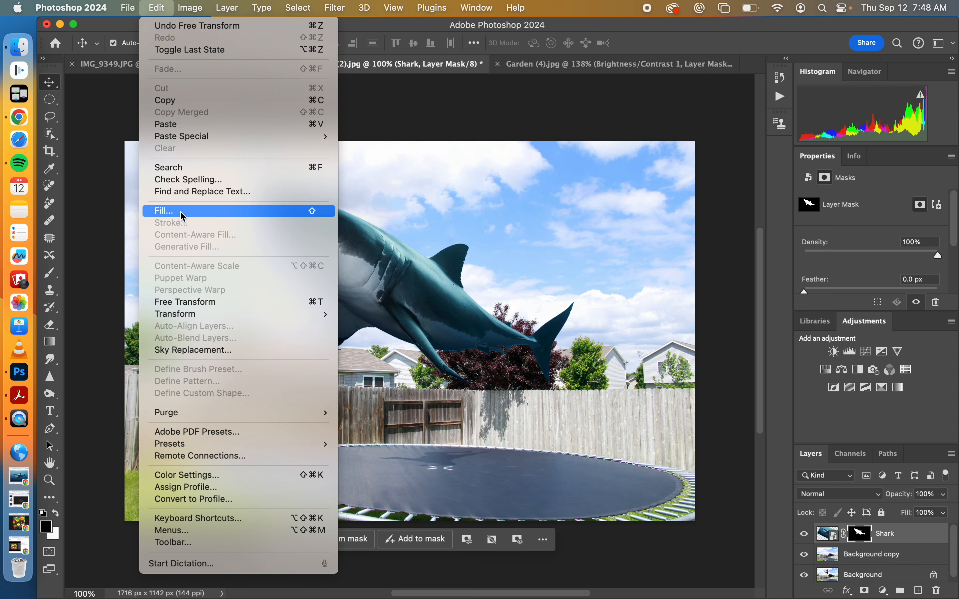
pyautogui.rightClick(866, 537)
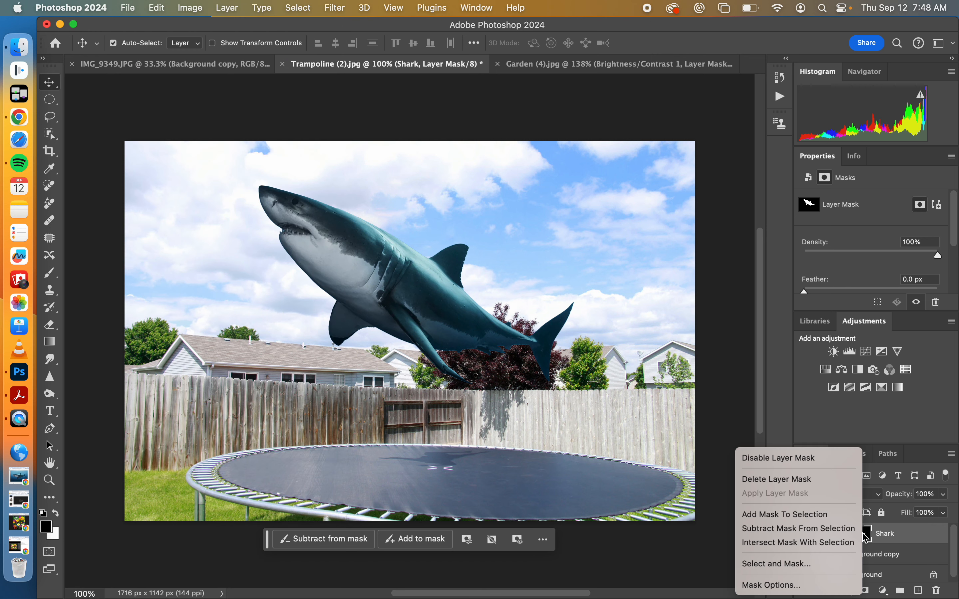
pyautogui.click(799, 480)
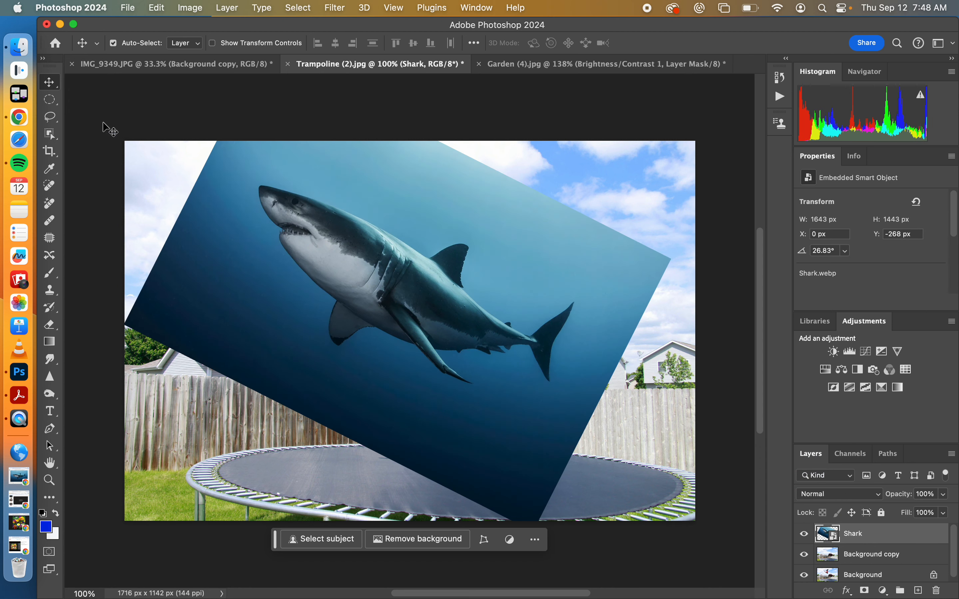
# Select the tilted shark including its tail with the Object Selection tool, then copy and paste it onto a new layer.
pyautogui.click(55, 138)
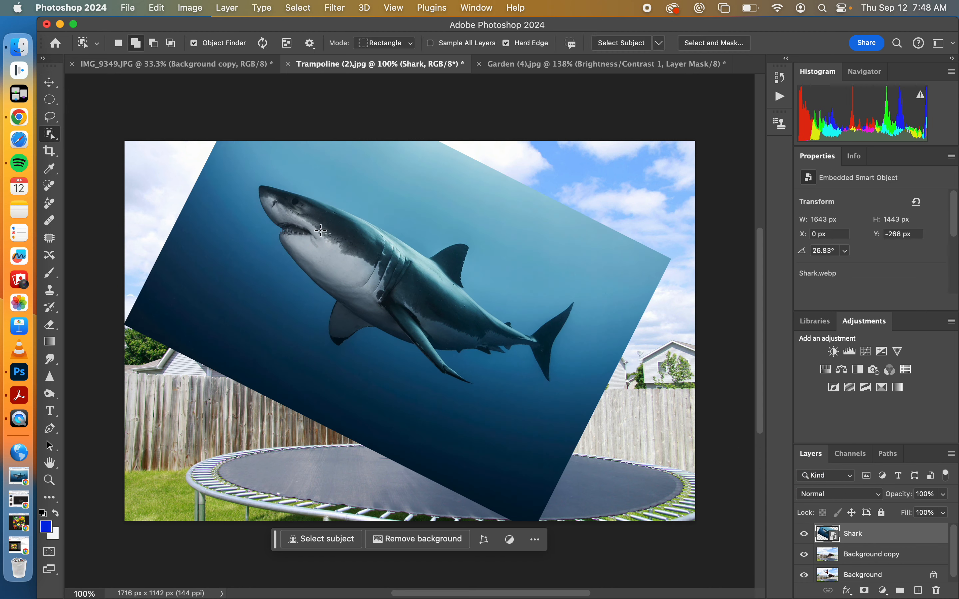
pyautogui.moveTo(300, 183); pyautogui.dragTo(530, 375)
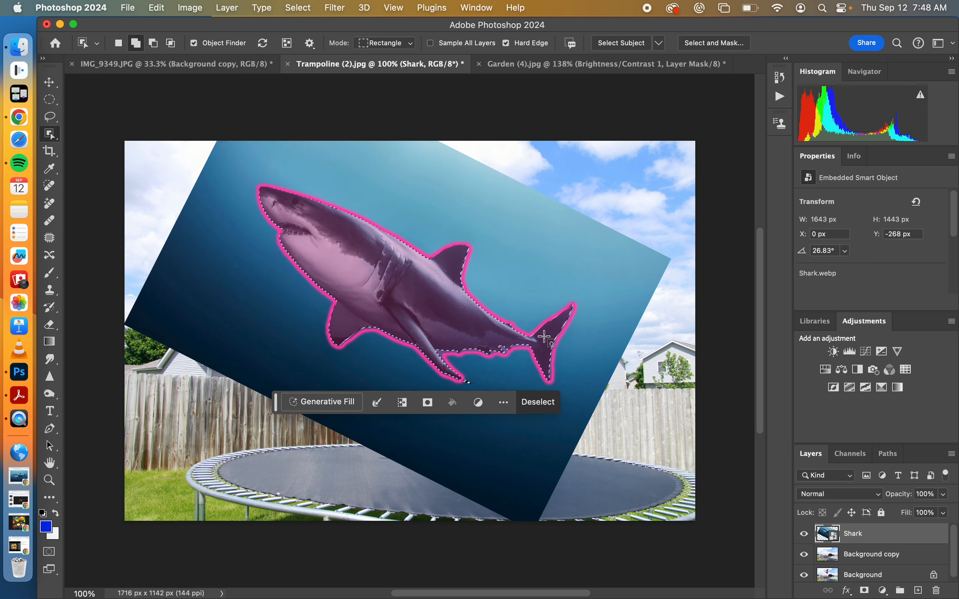
pyautogui.click(544, 336)
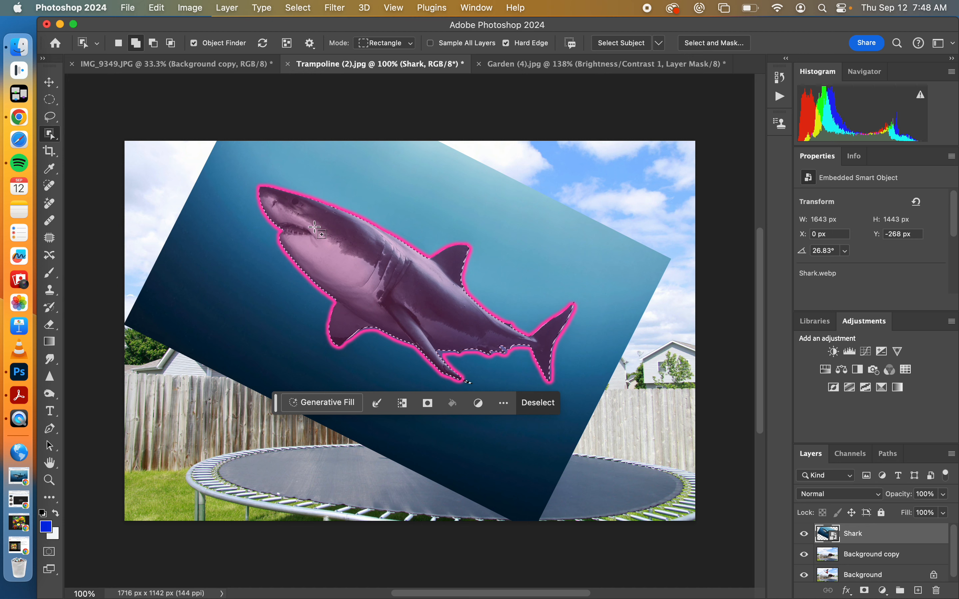
pyautogui.click(156, 9)
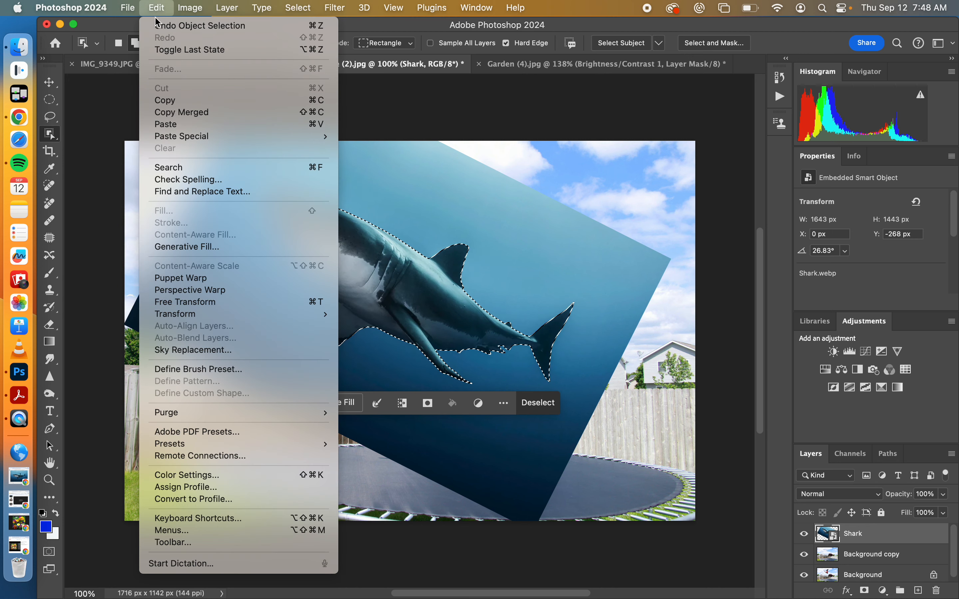
pyautogui.click(163, 101)
pyautogui.click(158, 7)
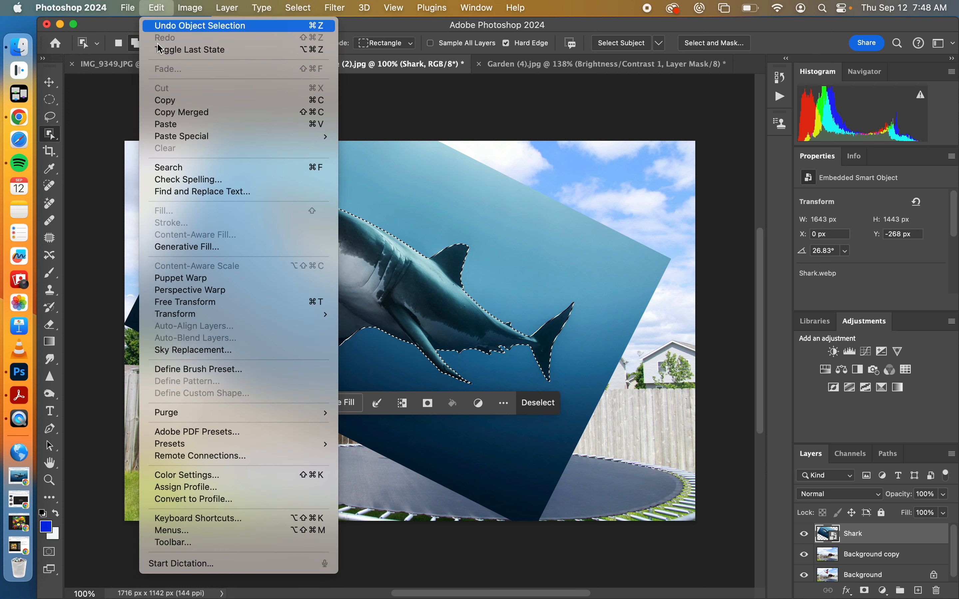
pyautogui.click(177, 123)
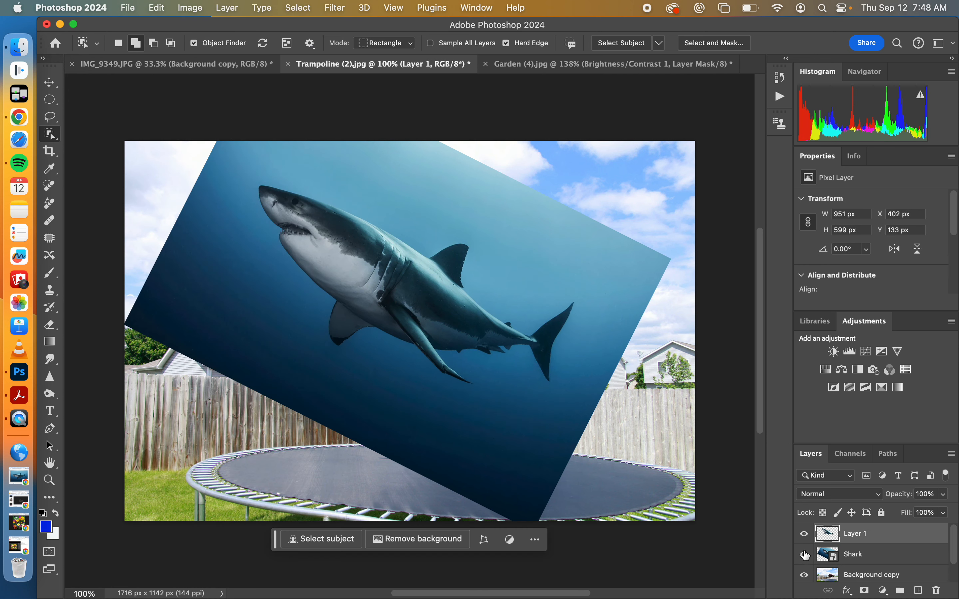
# Hide the original Shark smart object layer and rename the pasted cutout layer Shark.
pyautogui.click(804, 554)
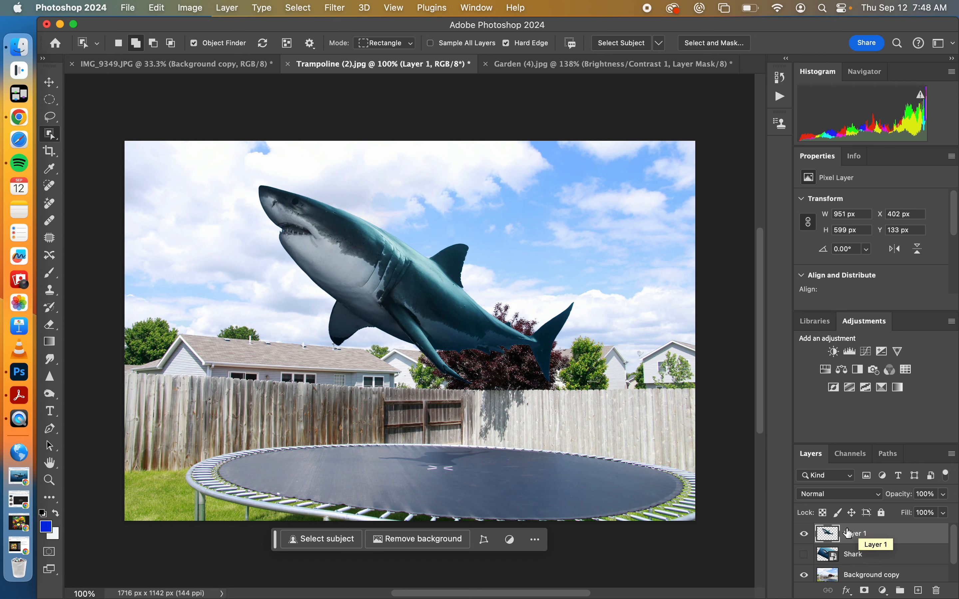
pyautogui.doubleClick(855, 536)
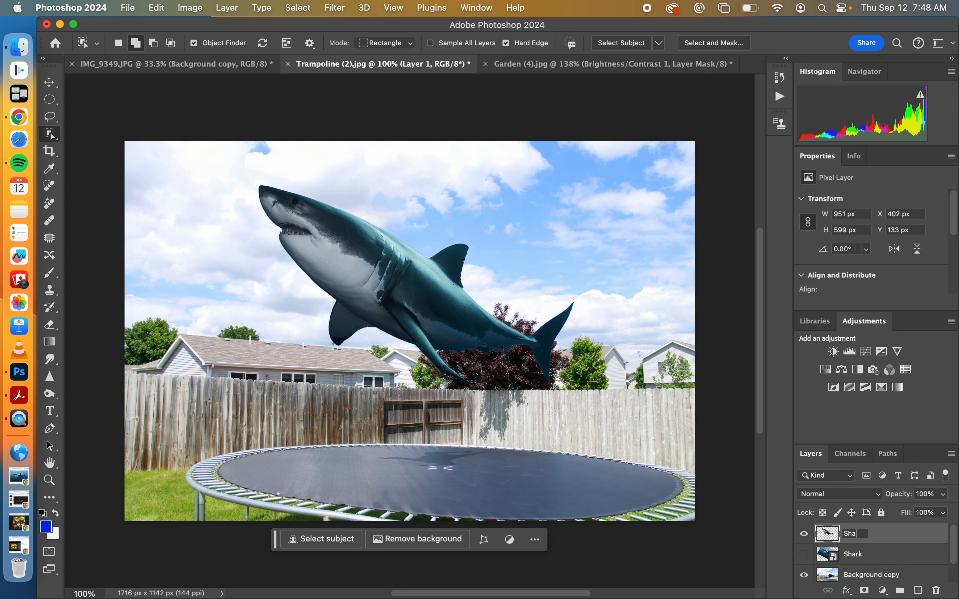
pyautogui.click(804, 555)
pyautogui.click(803, 555)
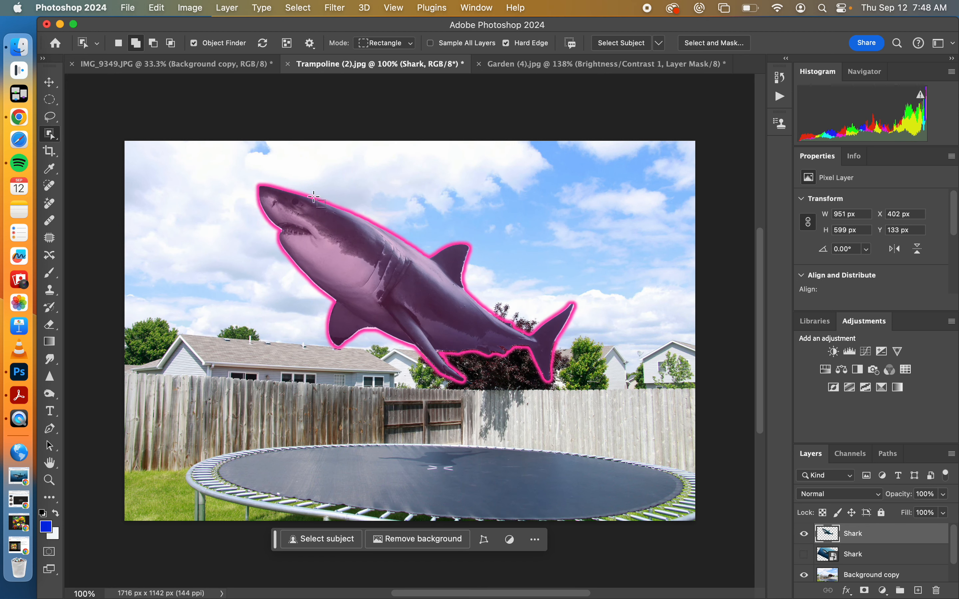
# Start Puppet Warp on the shark cutout, pin the head, gills and tail base, and arch the body by raising the gill pin.
pyautogui.click(49, 83)
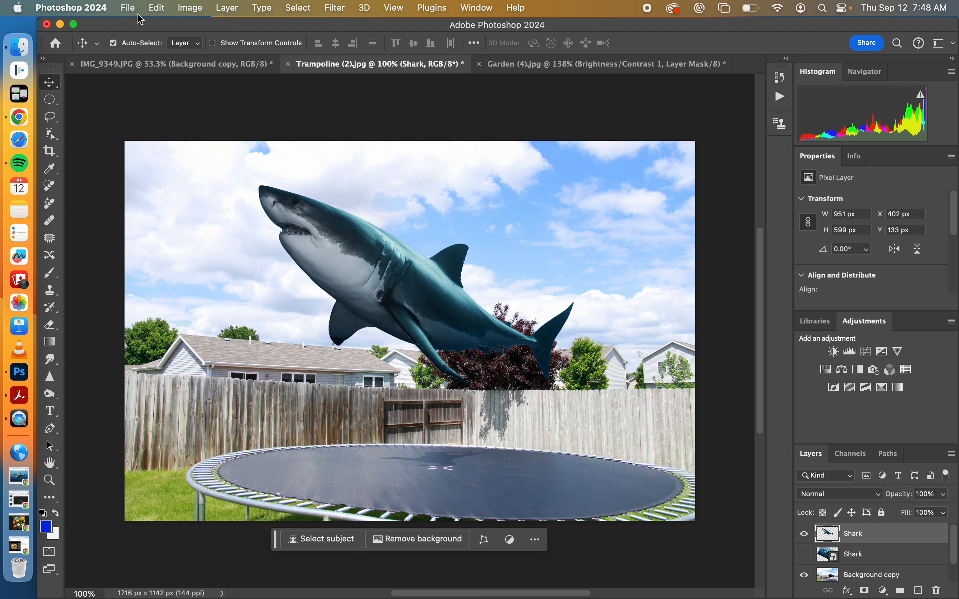
pyautogui.click(156, 8)
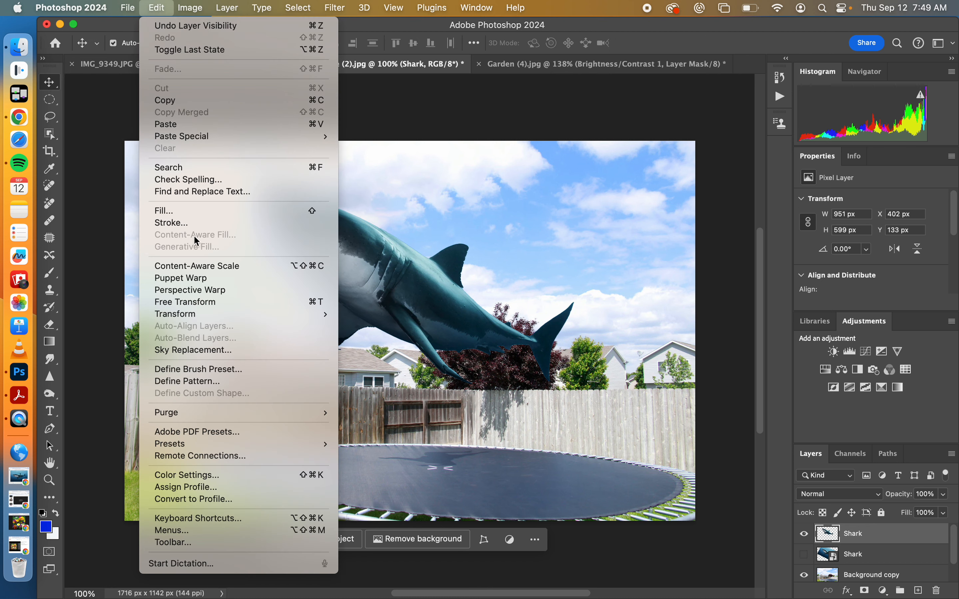
pyautogui.click(194, 278)
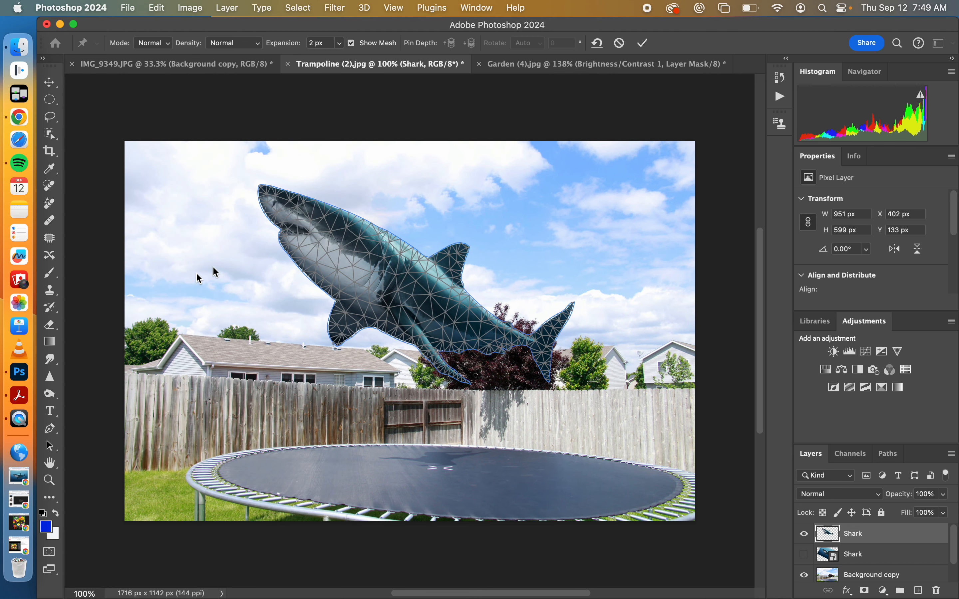
pyautogui.click(384, 272)
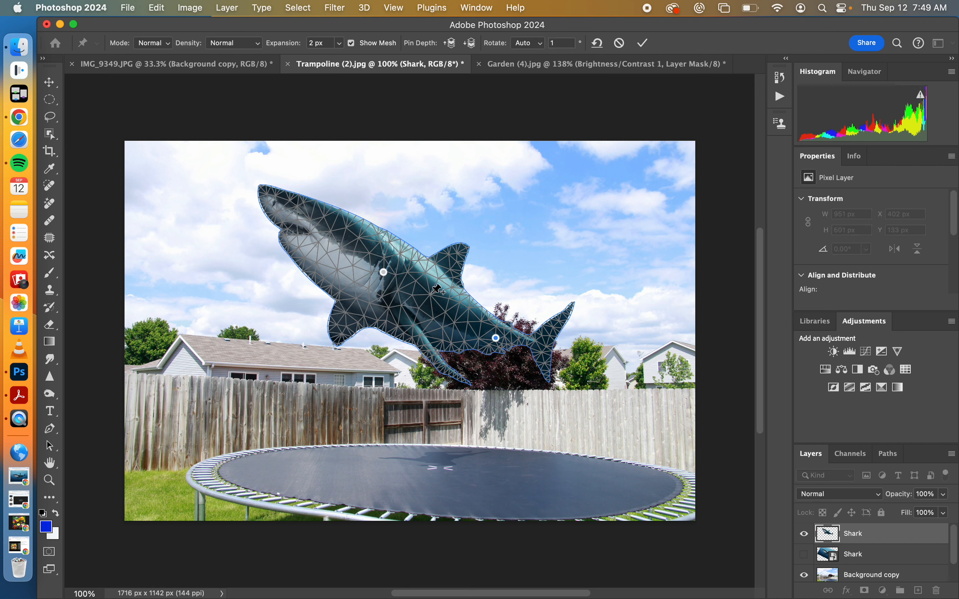
pyautogui.moveTo(383, 272); pyautogui.dragTo(376, 280)
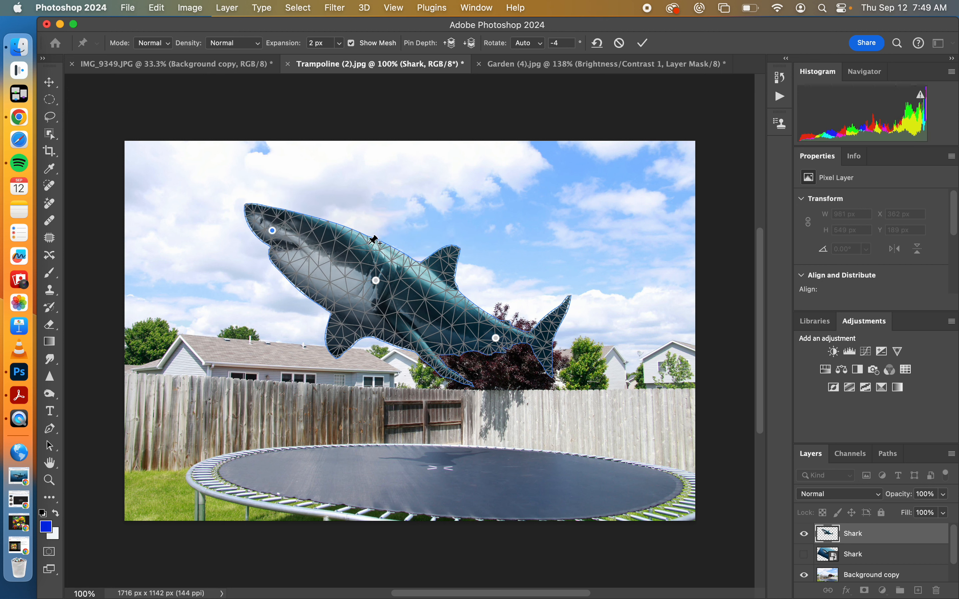
pyautogui.moveTo(376, 280); pyautogui.dragTo(400, 241)
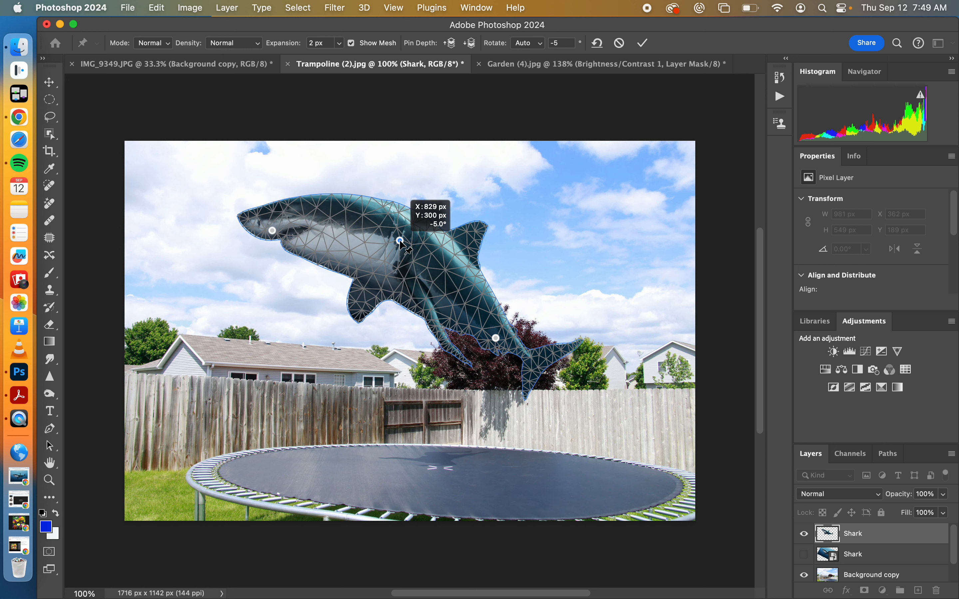
# Pin the shark's tail fin and dorsal fin, pull both upward, and apply the Puppet Warp.
pyautogui.click(549, 359)
pyautogui.moveTo(548, 359); pyautogui.dragTo(546, 329)
pyautogui.click(470, 234)
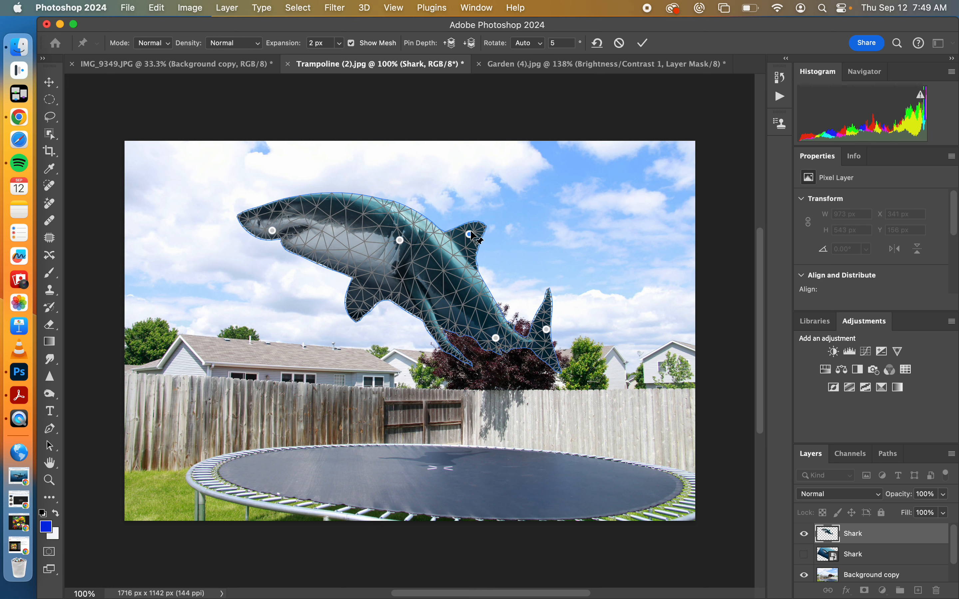
pyautogui.moveTo(469, 235); pyautogui.dragTo(491, 217)
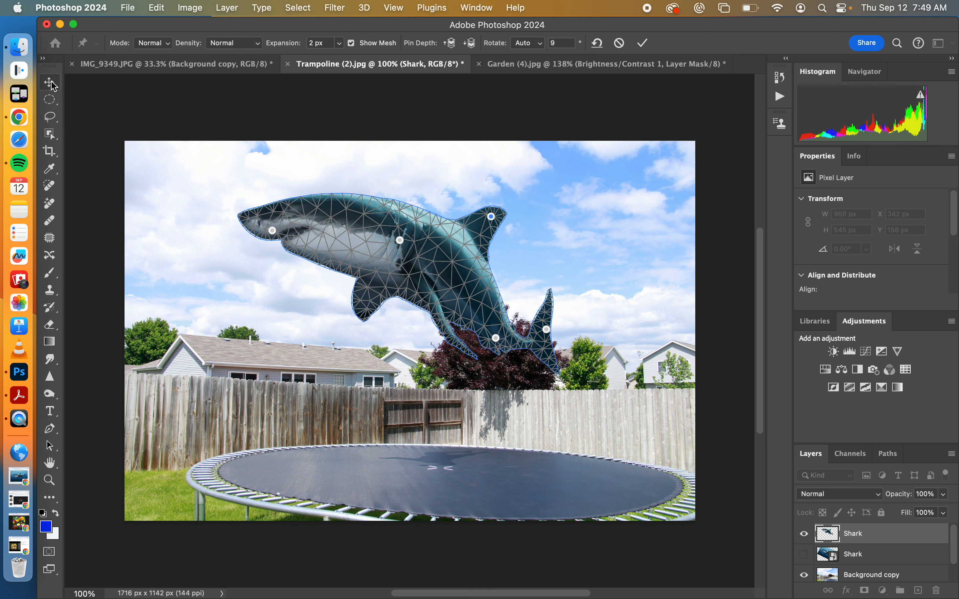
pyautogui.click(52, 83)
pyautogui.click(487, 221)
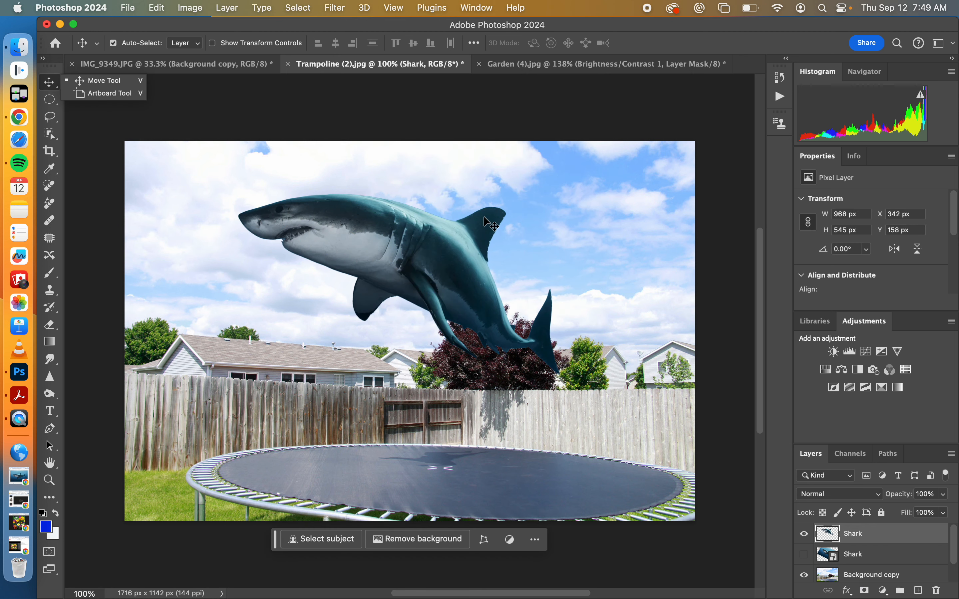
# Compare the warped cutout with the original Shark layer by toggling their visibility, and move the cutout to about X 318, Y 191 px.
pyautogui.moveTo(380, 228); pyautogui.dragTo(421, 217)
pyautogui.click(805, 555)
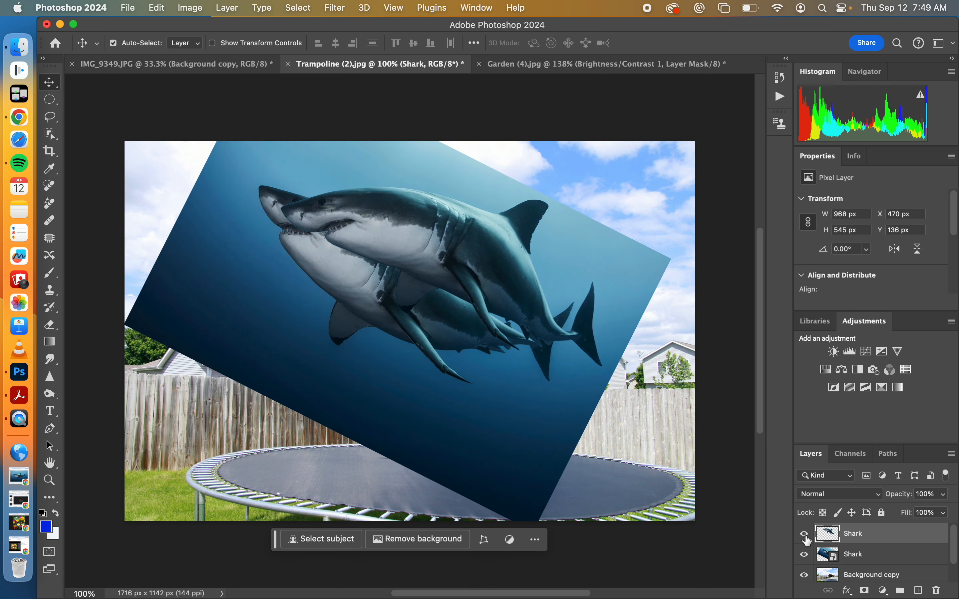
pyautogui.click(805, 535)
pyautogui.click(804, 534)
pyautogui.click(805, 535)
pyautogui.click(805, 534)
pyautogui.click(805, 555)
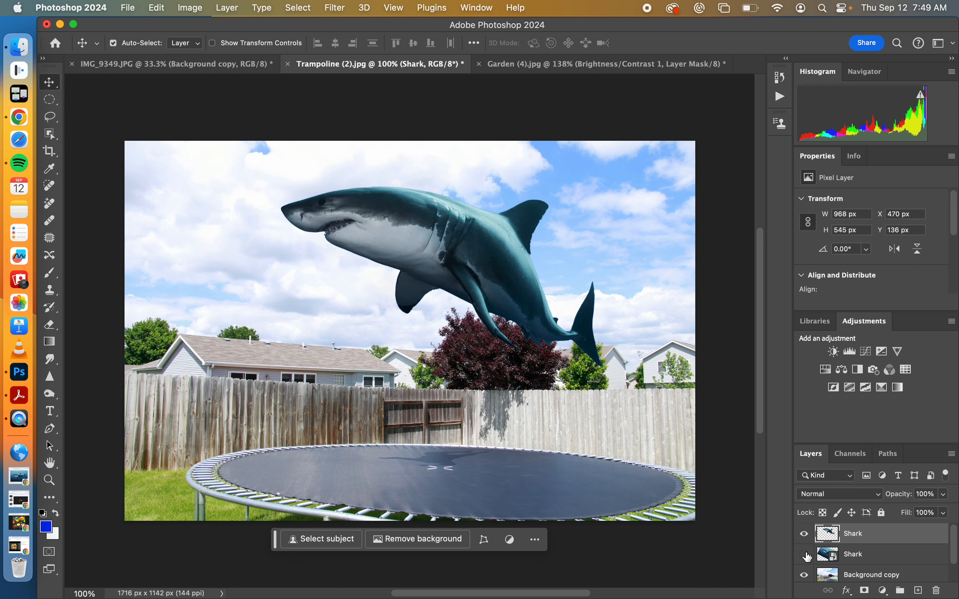
pyautogui.moveTo(429, 234); pyautogui.dragTo(372, 248)
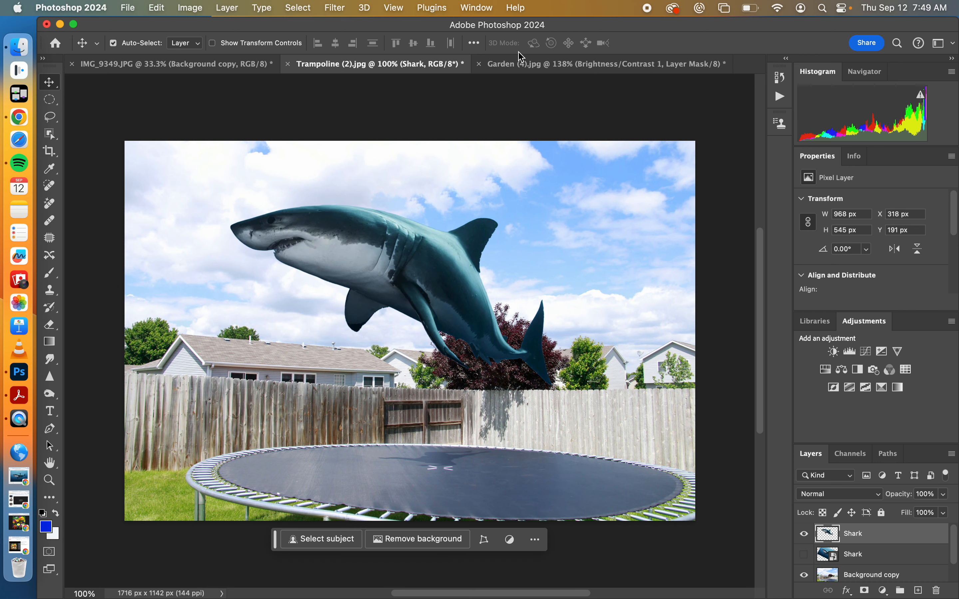
# In the Garden image, select the lower band of flowers with the Quick Selection tool, subtracting the dark foliage above the blue flower.
pyautogui.click(523, 64)
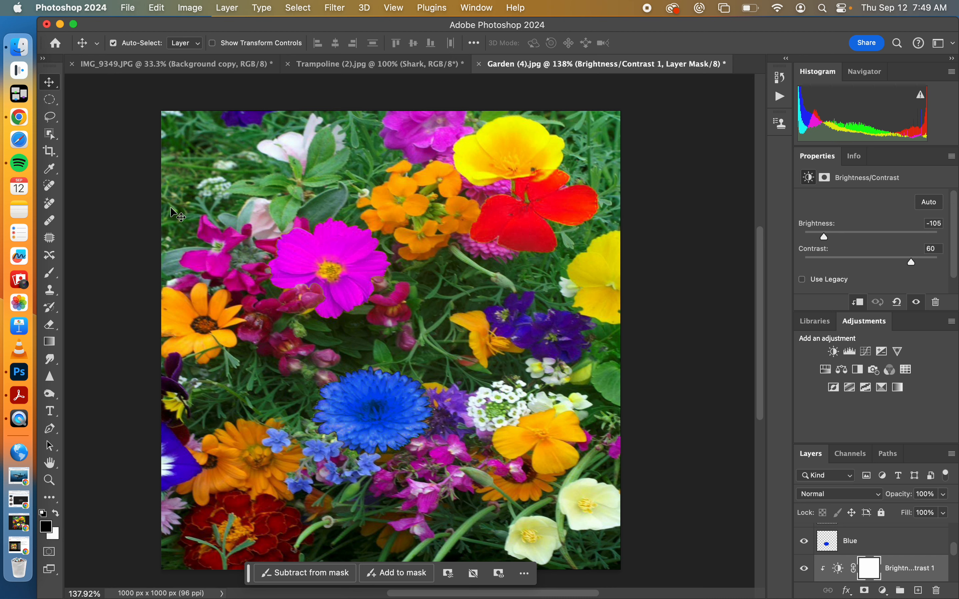
pyautogui.click(51, 134)
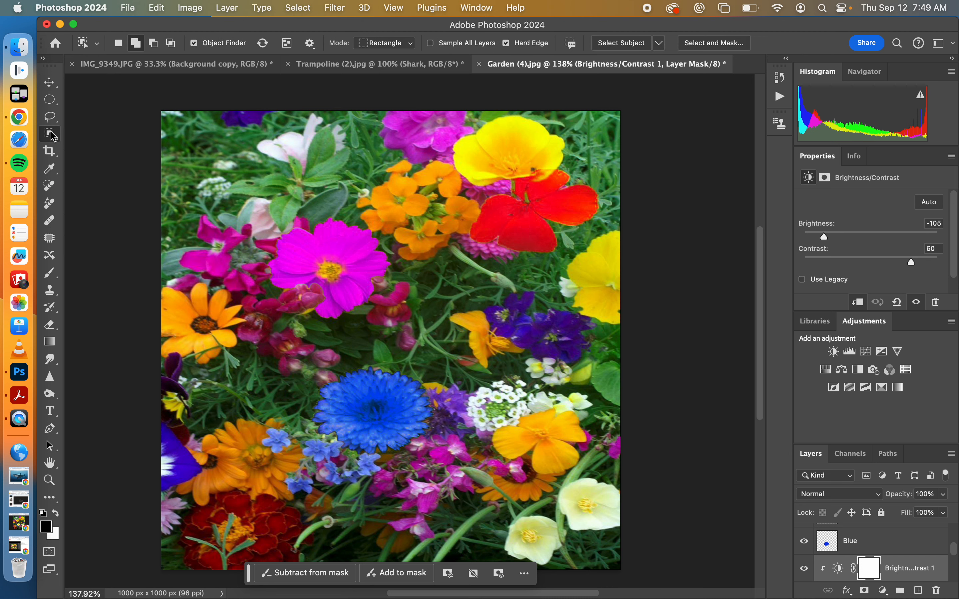
pyautogui.click(119, 145)
pyautogui.moveTo(178, 317)
pyautogui.mouseDown()
pyautogui.moveTo(222, 321)
pyautogui.moveTo(259, 343)
pyautogui.moveTo(302, 341)
pyautogui.moveTo(338, 372)
pyautogui.moveTo(356, 433)
pyautogui.mouseUp()
pyautogui.moveTo(423, 446)
pyautogui.mouseDown()
pyautogui.moveTo(552, 456)
pyautogui.moveTo(546, 416)
pyautogui.moveTo(585, 512)
pyautogui.moveTo(535, 547)
pyautogui.moveTo(189, 535)
pyautogui.moveTo(189, 453)
pyautogui.moveTo(336, 406)
pyautogui.mouseUp()
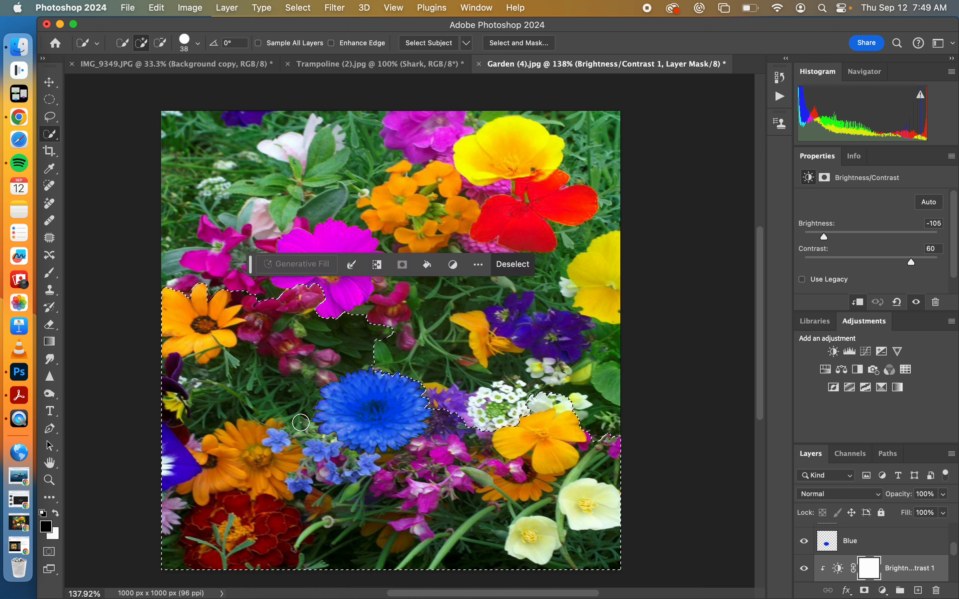
pyautogui.press('alt')
pyautogui.moveTo(343, 328)
pyautogui.mouseDown()
pyautogui.moveTo(391, 339)
pyautogui.moveTo(326, 376)
pyautogui.moveTo(306, 330)
pyautogui.moveTo(308, 288)
pyautogui.moveTo(301, 292)
pyautogui.moveTo(333, 353)
pyautogui.mouseUp()
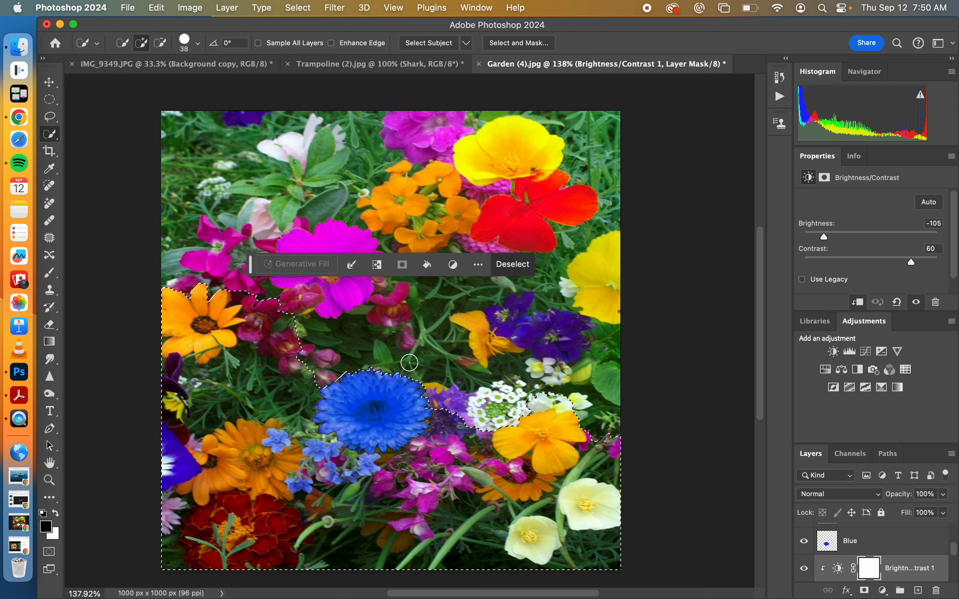
pyautogui.click(157, 8)
pyautogui.click(176, 101)
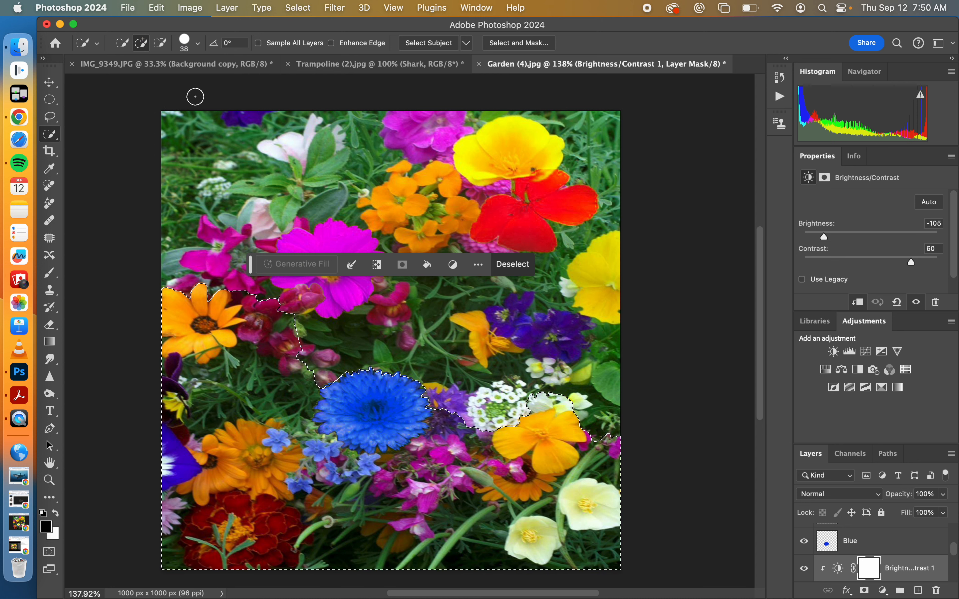
pyautogui.click(357, 66)
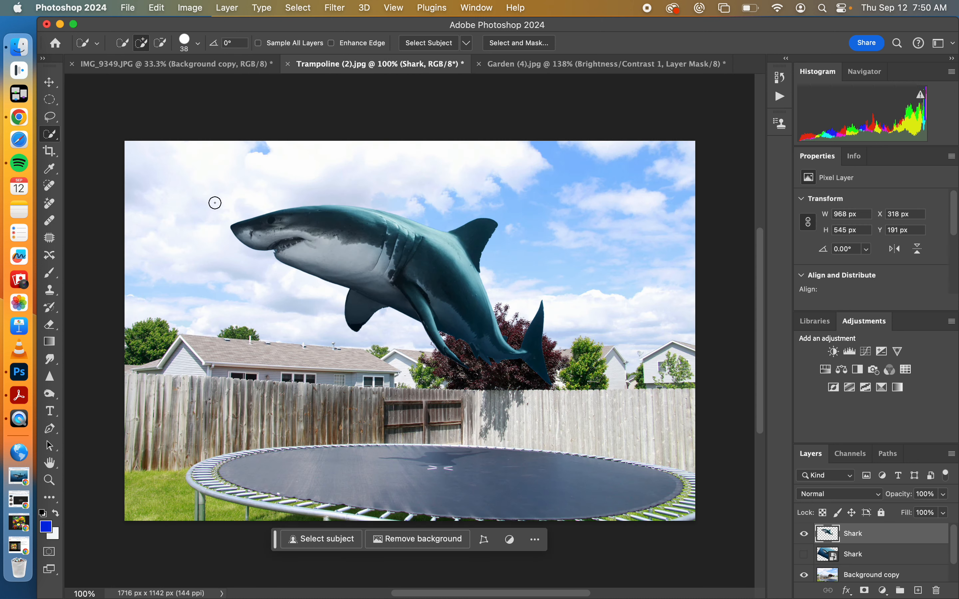
pyautogui.click(156, 8)
pyautogui.click(166, 127)
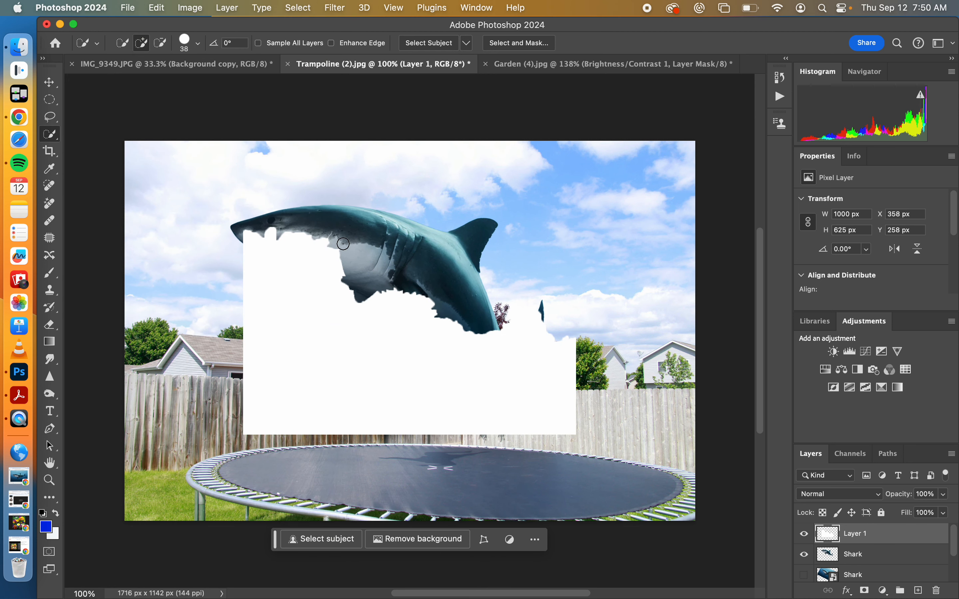
pyautogui.click(55, 86)
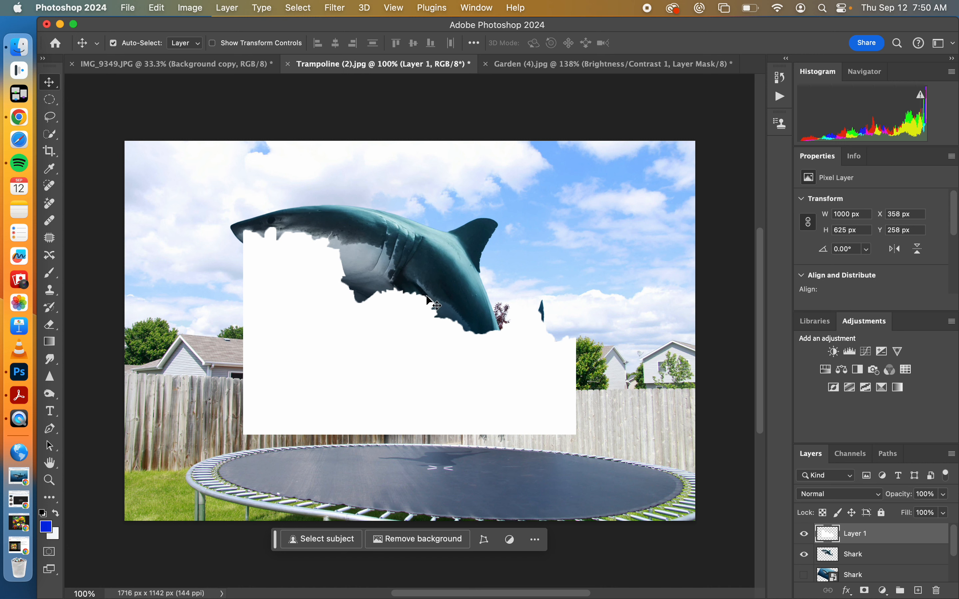
pyautogui.press('super+z')
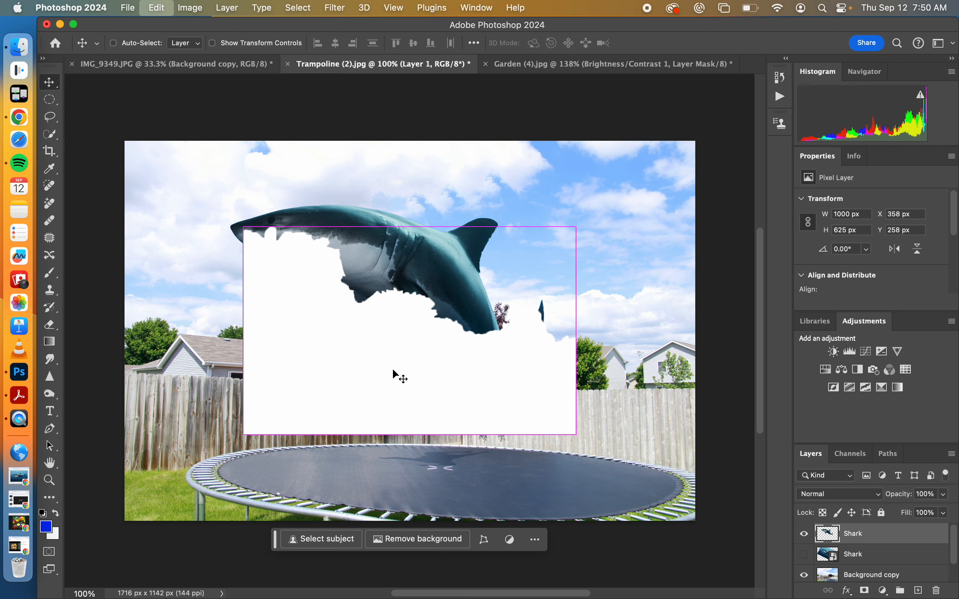
# In the Garden image, activate the Background copy layer and copy the selected lower flowers from it.
pyautogui.click(575, 64)
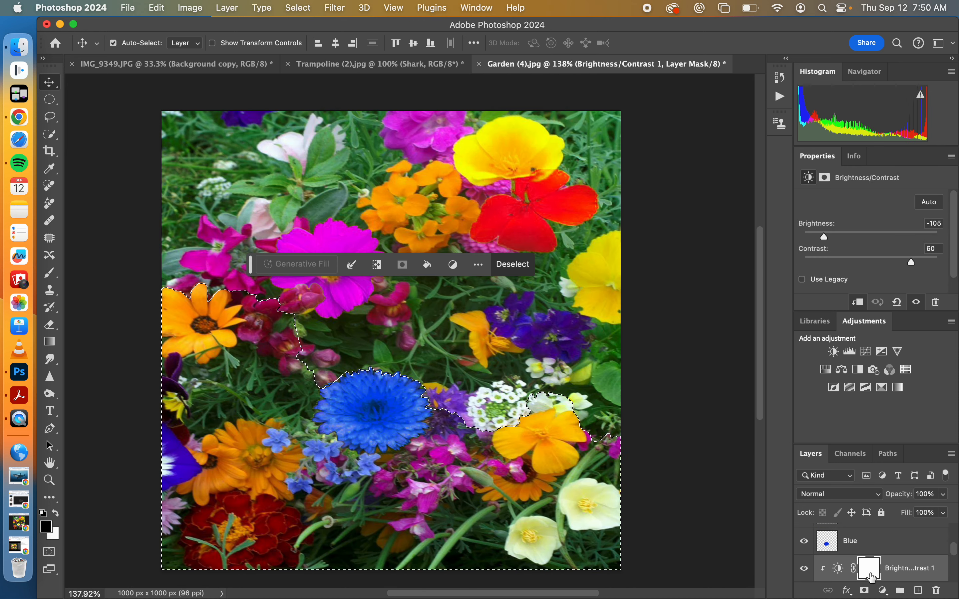
pyautogui.scroll(-3, 884, 572)
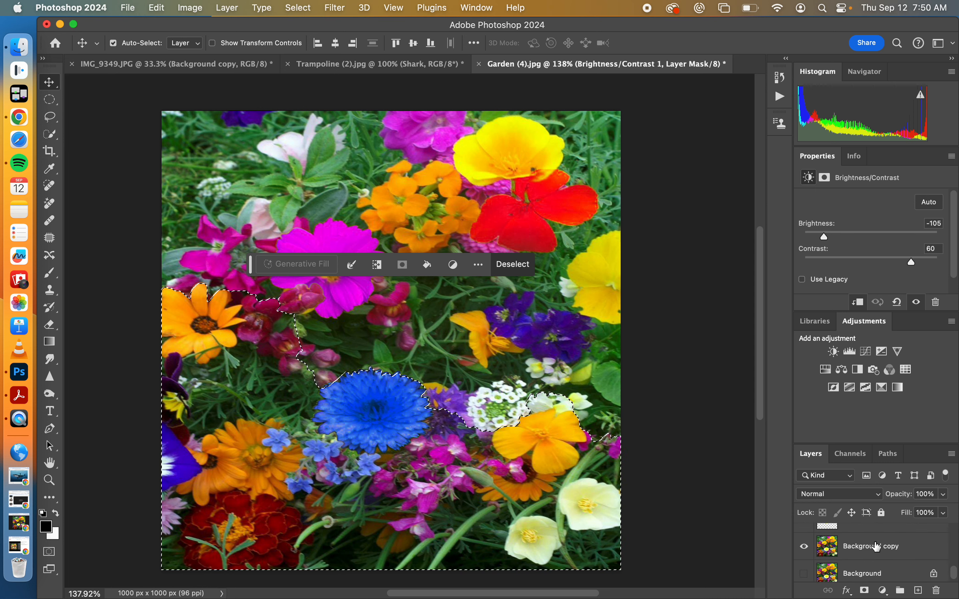
pyautogui.click(872, 547)
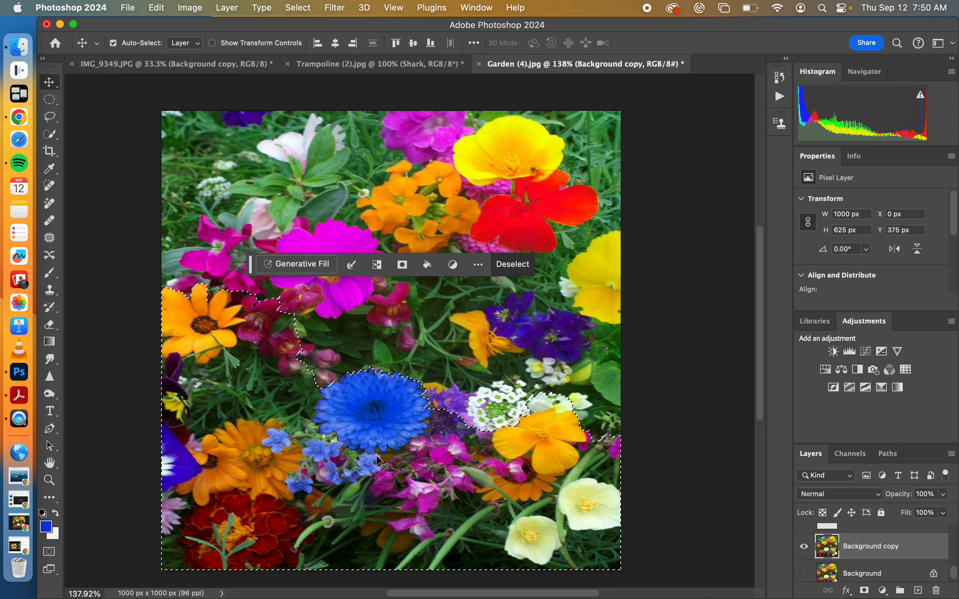
pyautogui.click(157, 8)
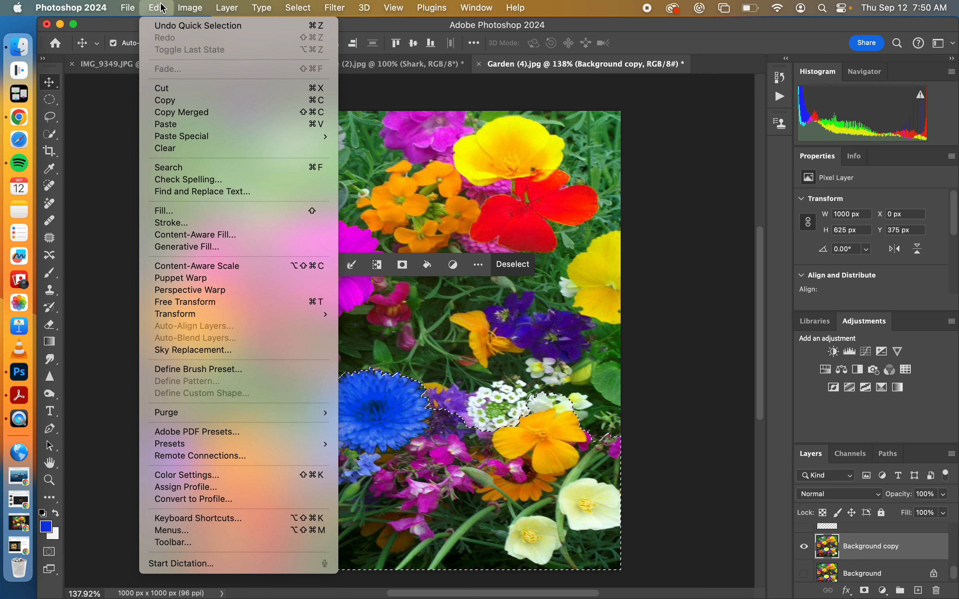
pyautogui.click(162, 100)
# Paste the copied flowers into the Trampoline image and place them in its lower-left corner at about X -90, Y 736 px.
pyautogui.click(386, 65)
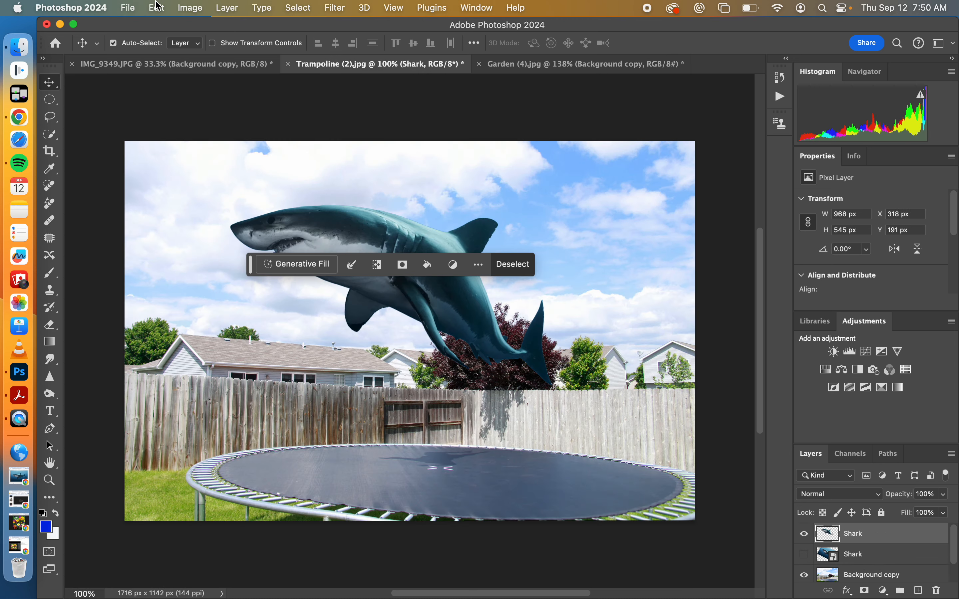
pyautogui.click(156, 8)
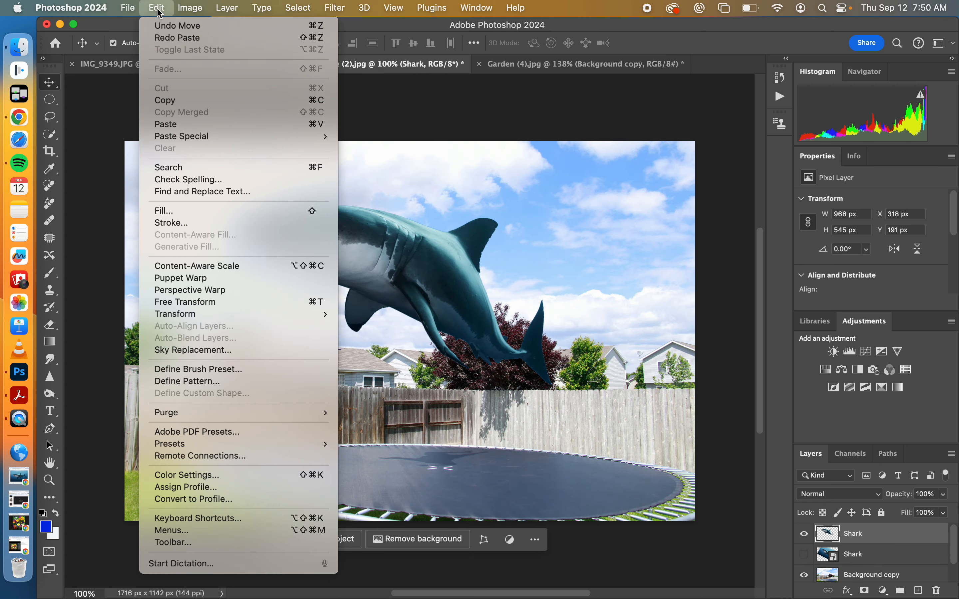
pyautogui.click(188, 124)
pyautogui.moveTo(242, 243); pyautogui.dragTo(187, 451)
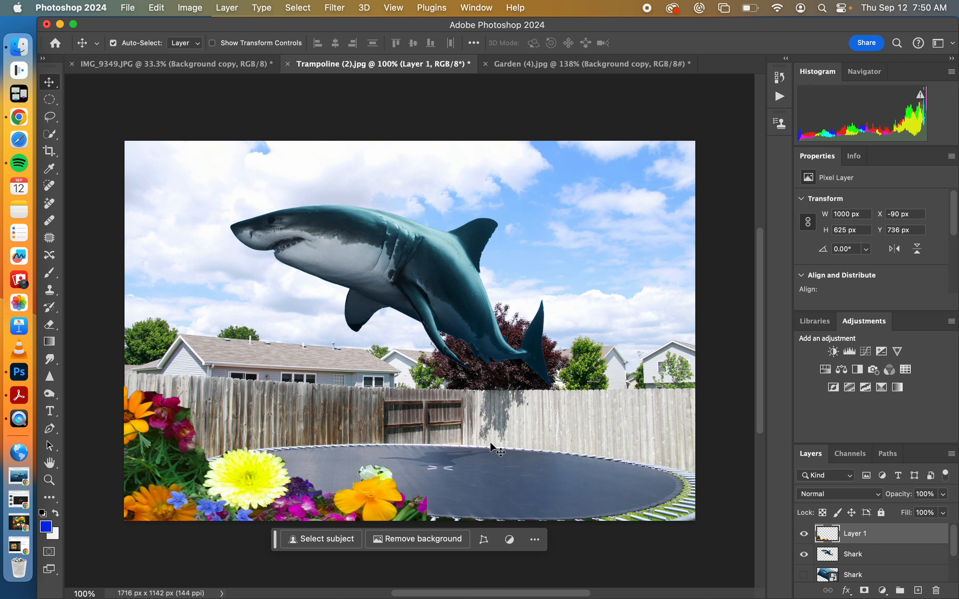
# In the Garden image, replace the selection with the yellow, red, orange and magenta upper flowers and the foliage beneath, using Quick Selection.
pyautogui.click(492, 68)
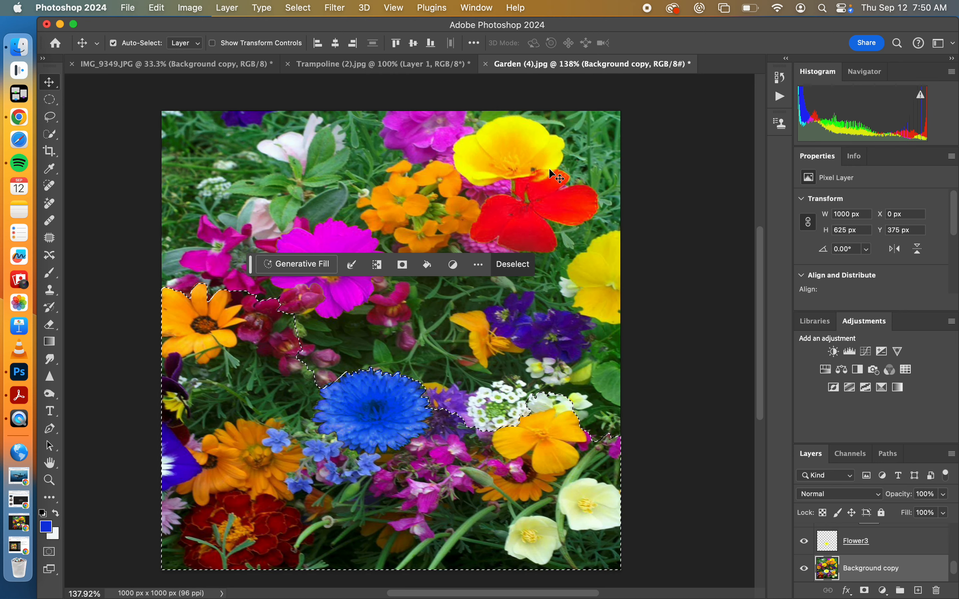
pyautogui.click(58, 135)
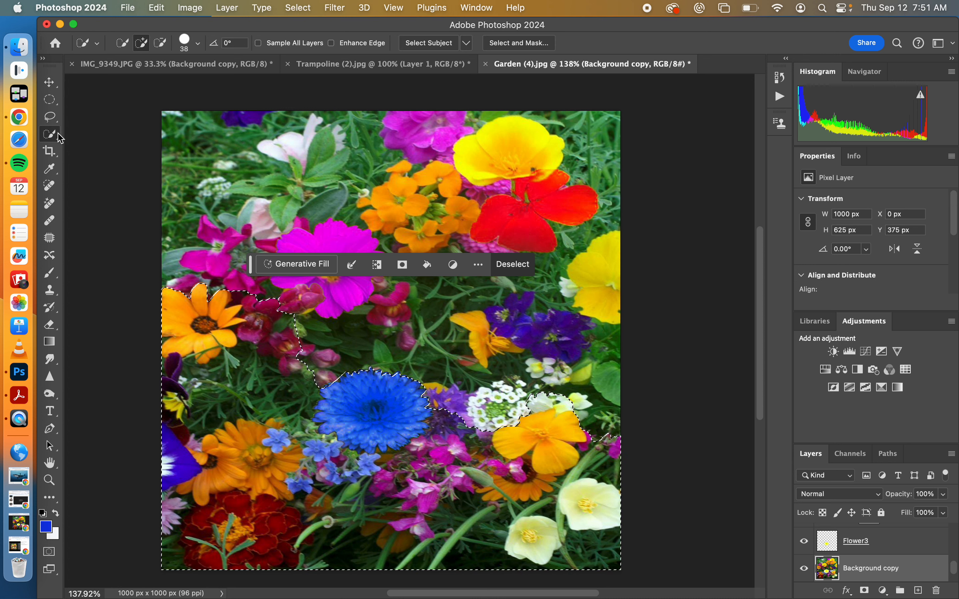
pyautogui.press('super+d')
pyautogui.moveTo(520, 225)
pyautogui.mouseDown()
pyautogui.moveTo(539, 175)
pyautogui.moveTo(561, 197)
pyautogui.moveTo(572, 309)
pyautogui.moveTo(390, 369)
pyautogui.moveTo(404, 305)
pyautogui.mouseUp()
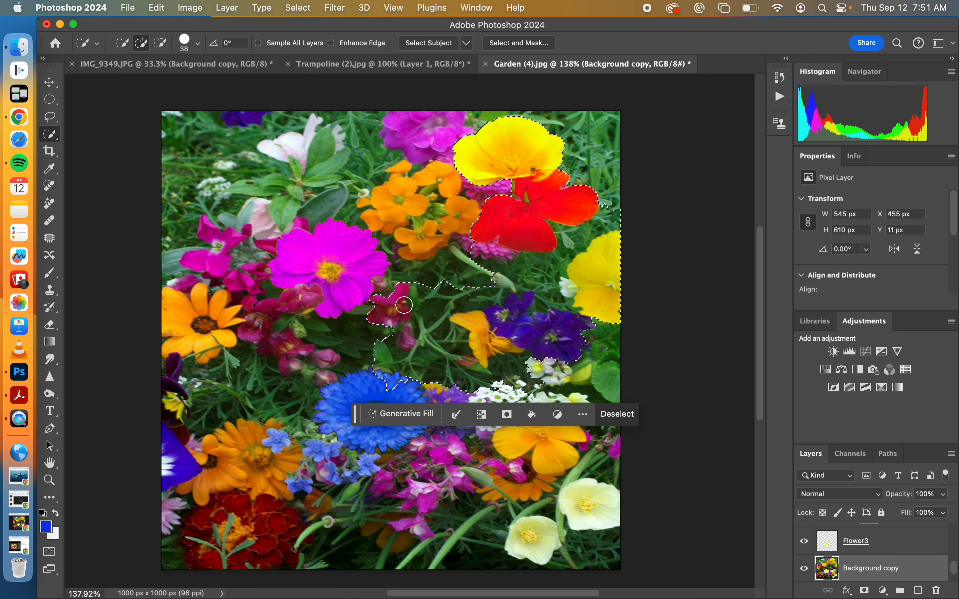
pyautogui.click(412, 223)
pyautogui.moveTo(369, 260); pyautogui.dragTo(342, 278)
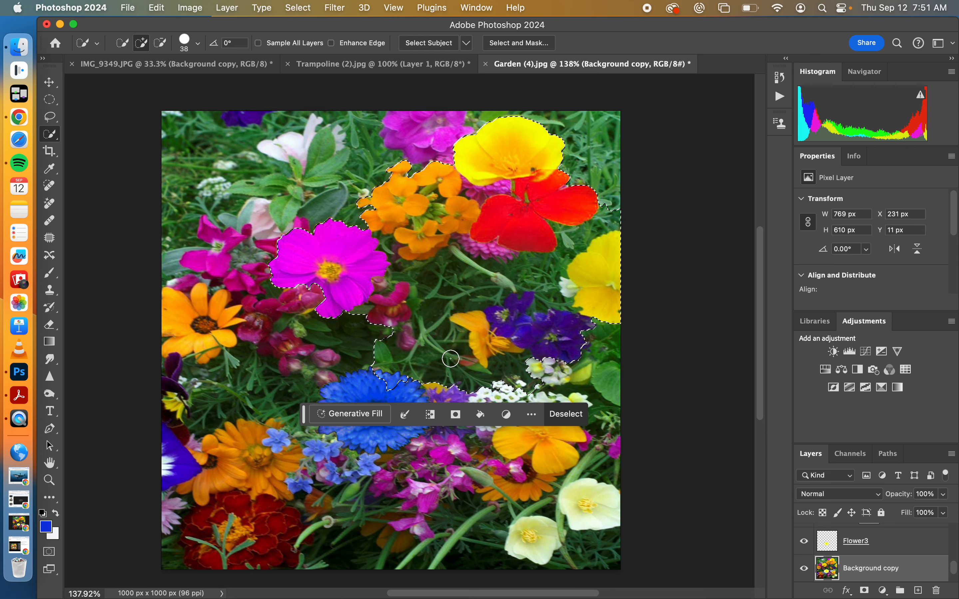
pyautogui.moveTo(524, 360)
pyautogui.mouseDown()
pyautogui.moveTo(572, 384)
pyautogui.moveTo(595, 342)
pyautogui.moveTo(586, 370)
pyautogui.mouseUp()
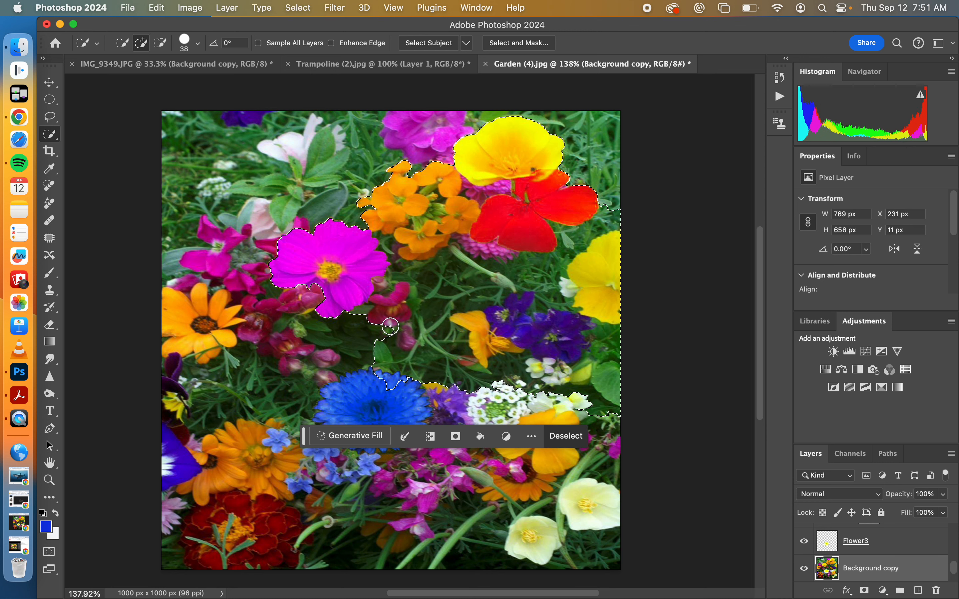
pyautogui.click(348, 329)
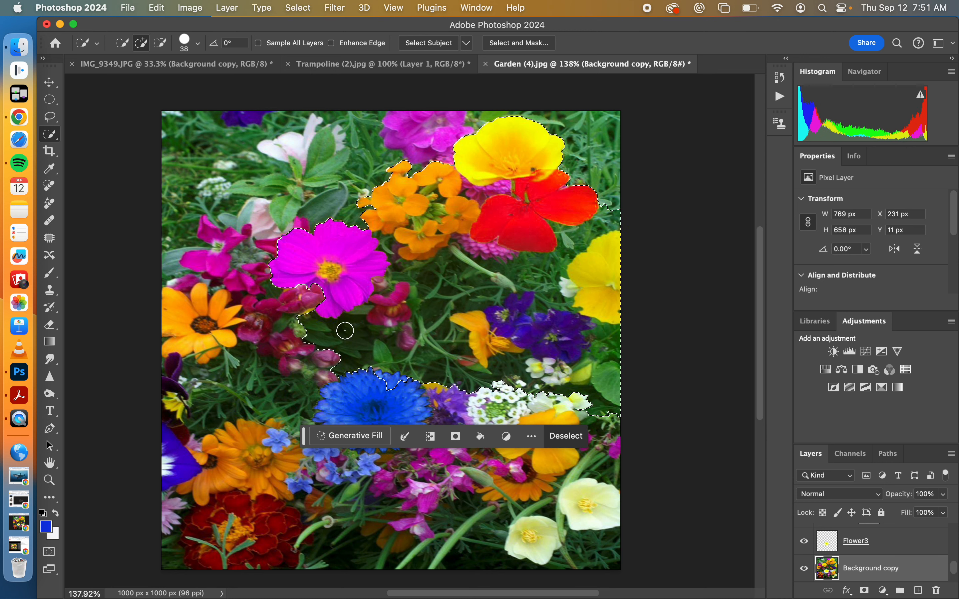
pyautogui.moveTo(313, 332)
pyautogui.mouseDown()
pyautogui.moveTo(316, 306)
pyautogui.moveTo(290, 305)
pyautogui.moveTo(263, 283)
pyautogui.moveTo(263, 315)
pyautogui.moveTo(320, 331)
pyautogui.moveTo(338, 357)
pyautogui.mouseUp()
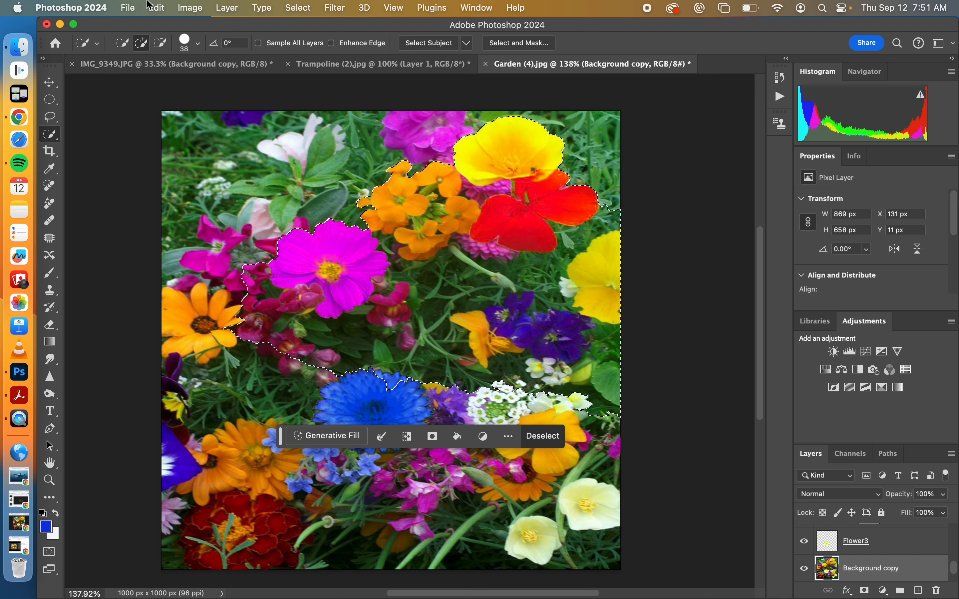
# Copy the selected upper flowers into the Trampoline image and place them along its right edge at about X 1055, Y 434 px.
pyautogui.click(157, 8)
pyautogui.click(171, 102)
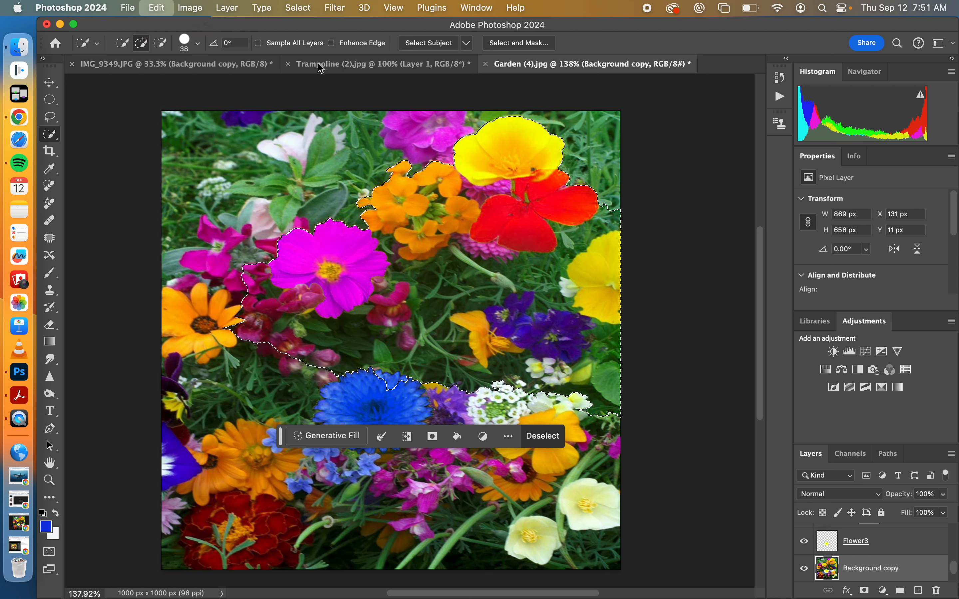
pyautogui.click(49, 82)
pyautogui.moveTo(398, 348); pyautogui.dragTo(564, 379)
pyautogui.moveTo(602, 453); pyautogui.dragTo(601, 453)
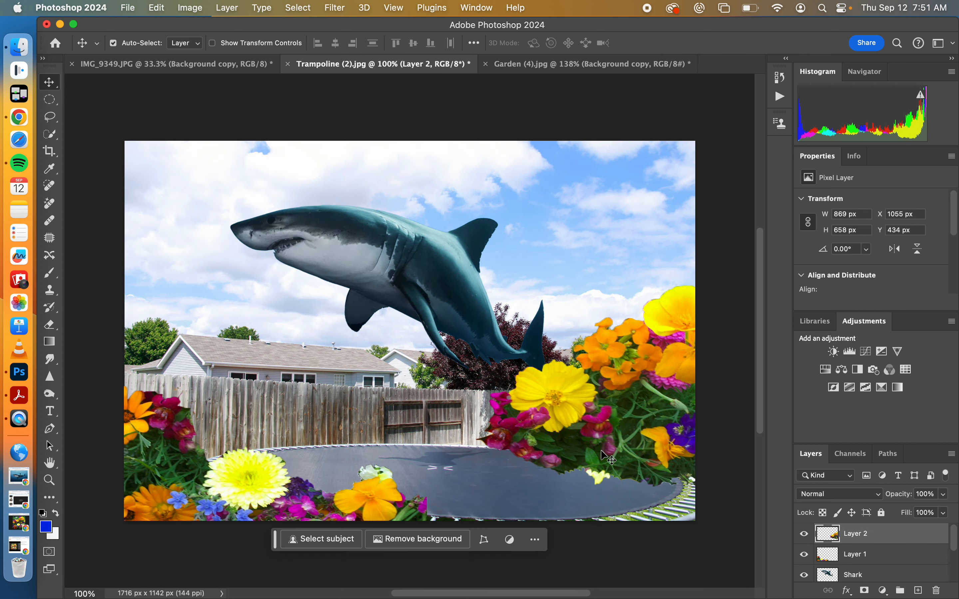
# Try moving the pasted upper flowers down into the image's lower-right corner at about X 930, Y 614 px.
pyautogui.moveTo(600, 406); pyautogui.dragTo(597, 429)
pyautogui.hscroll(6, 646, 422)
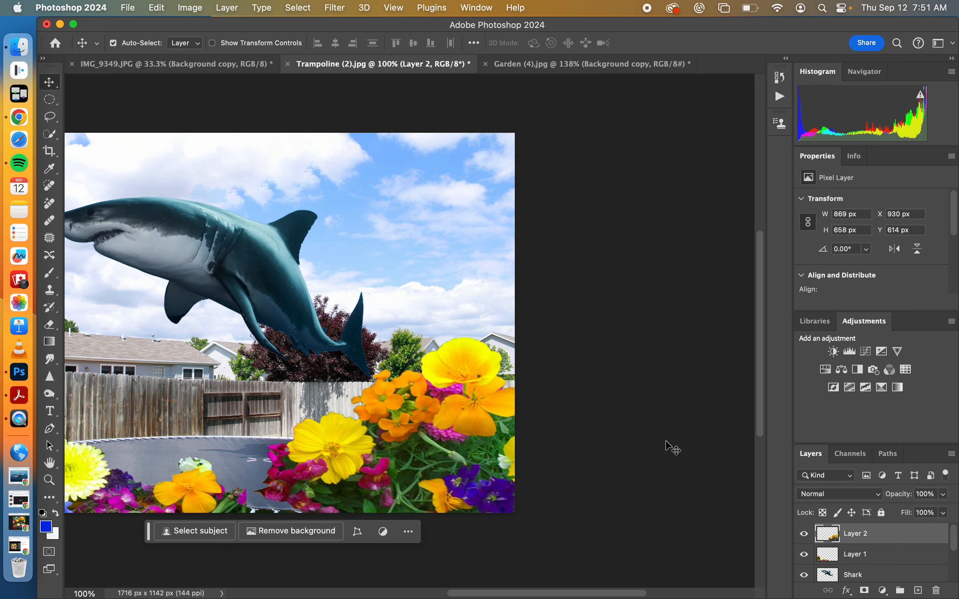
pyautogui.hscroll(-8, 408, 405)
pyautogui.hscroll(3, 412, 411)
pyautogui.scroll(1, 412, 410)
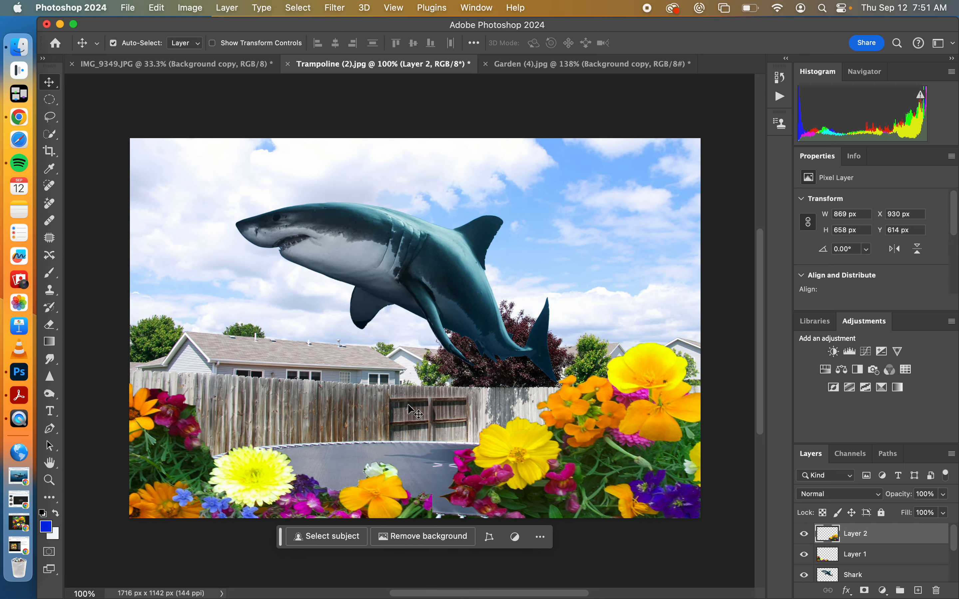
pyautogui.moveTo(412, 412); pyautogui.dragTo(461, 341)
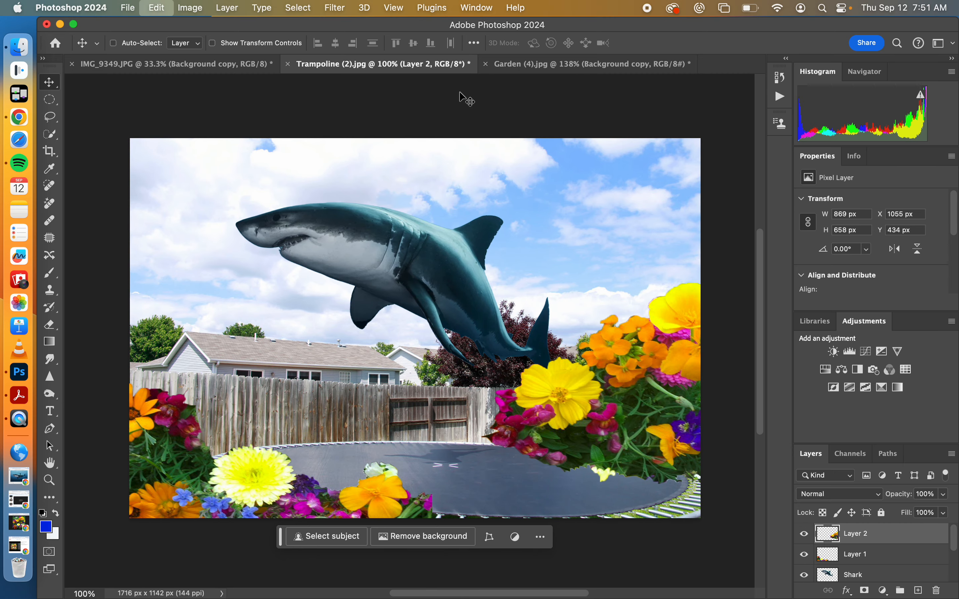
# In the Garden image, merge all layers from Background copy up to Hue/Saturation 1 into a single layer.
pyautogui.click(539, 64)
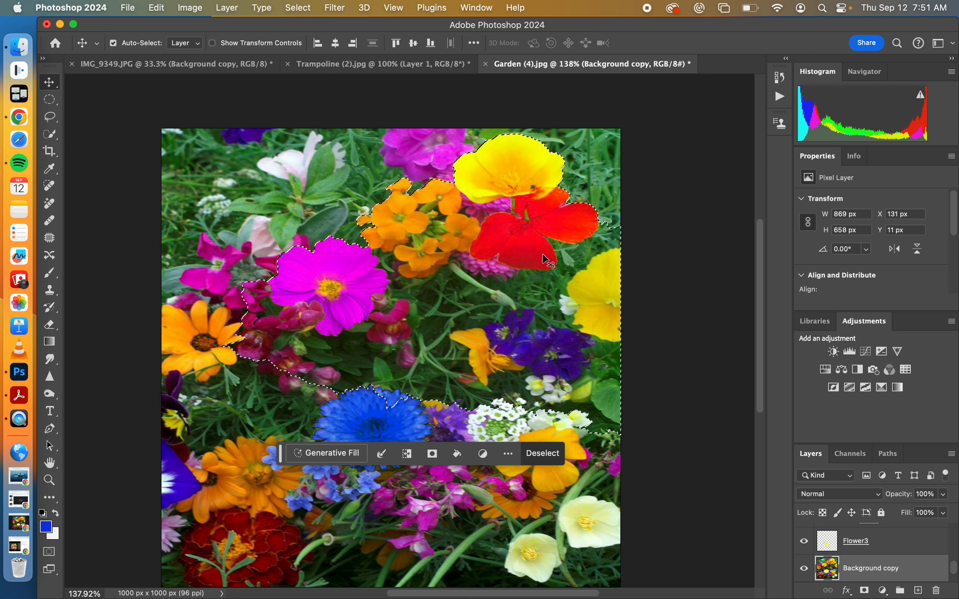
pyautogui.scroll(8, 868, 543)
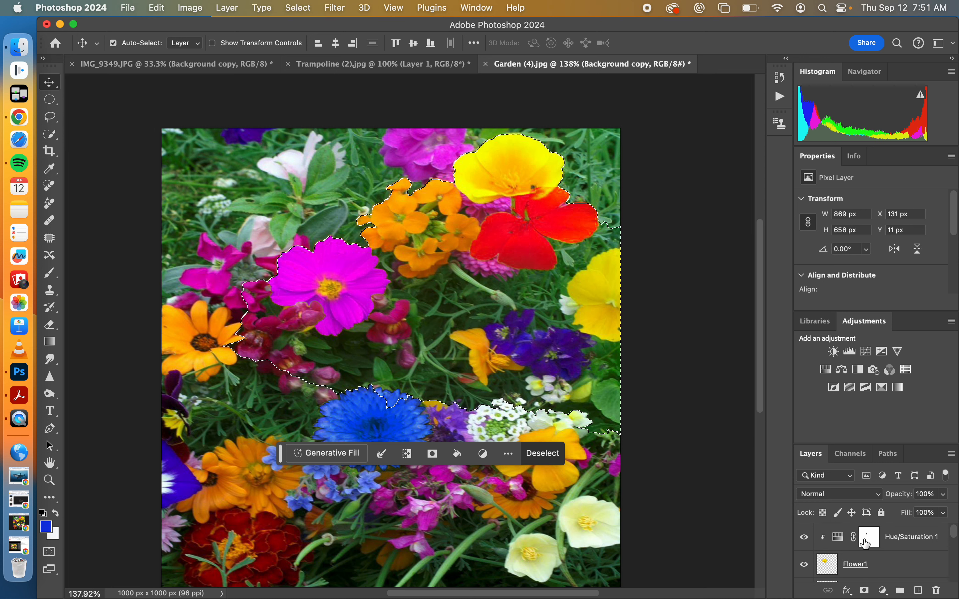
pyautogui.keyDown('shift'); pyautogui.click(889, 543); pyautogui.keyUp('shift')
pyautogui.rightClick(890, 543)
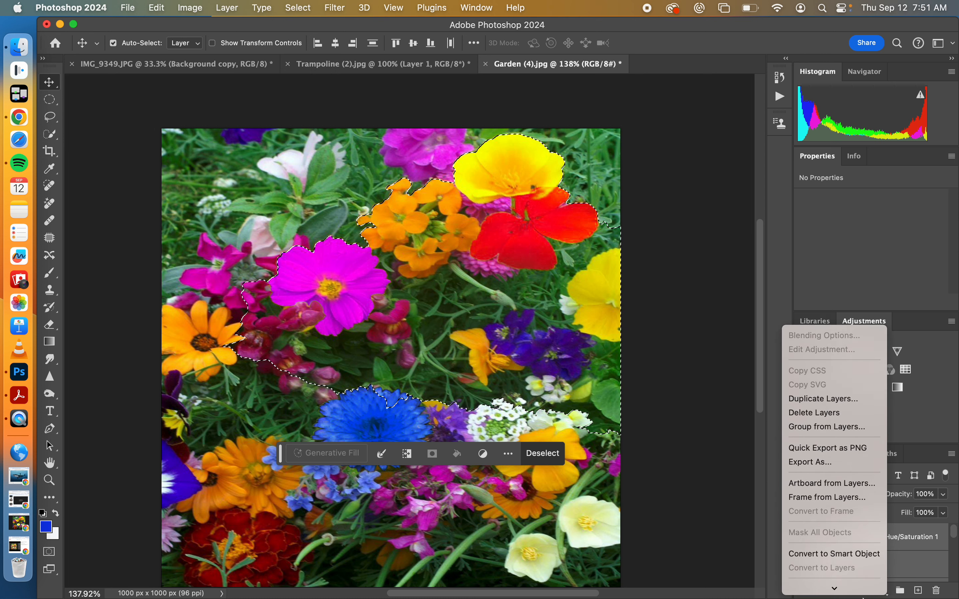
pyautogui.moveTo(863, 597)
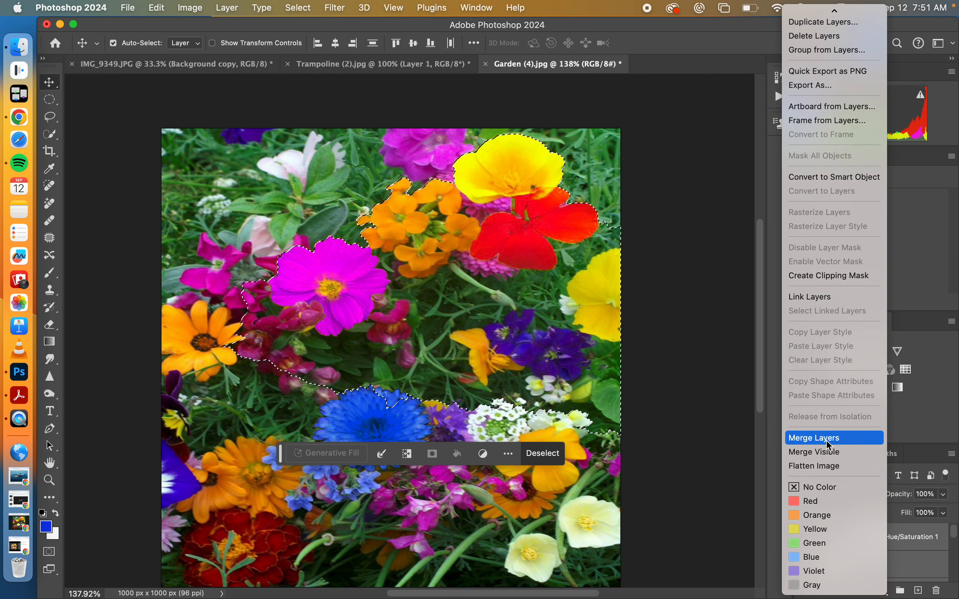
pyautogui.click(827, 443)
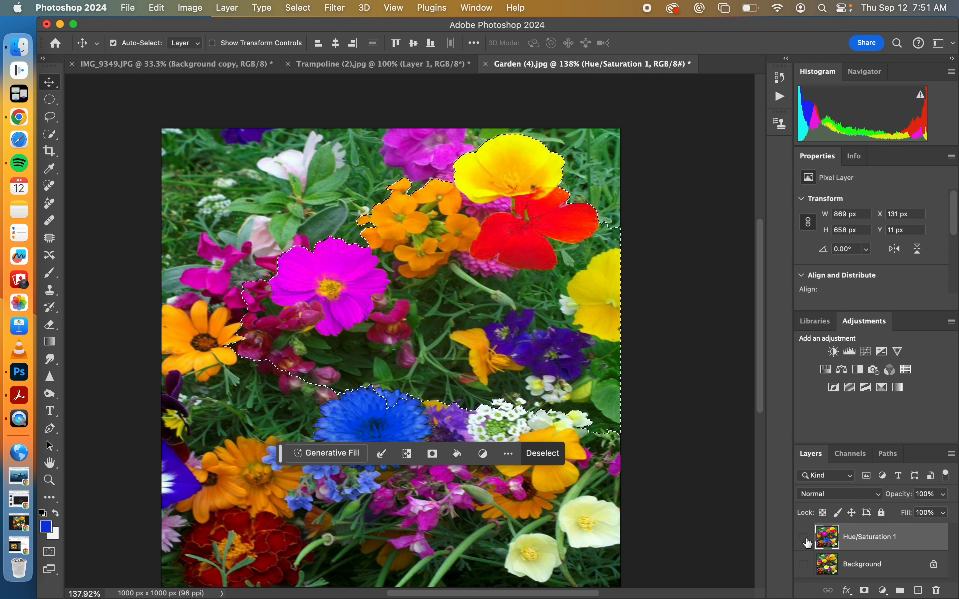
# Toggle the merged layer's visibility off and on to compare the recolored flowers with the original.
pyautogui.click(807, 541)
pyautogui.click(805, 538)
pyautogui.click(805, 538)
pyautogui.click(805, 537)
# Bring the selected recolored flowers into the Trampoline image and place them in its lower-right corner at about X 883, Y 832 px.
pyautogui.moveTo(407, 269); pyautogui.dragTo(373, 103)
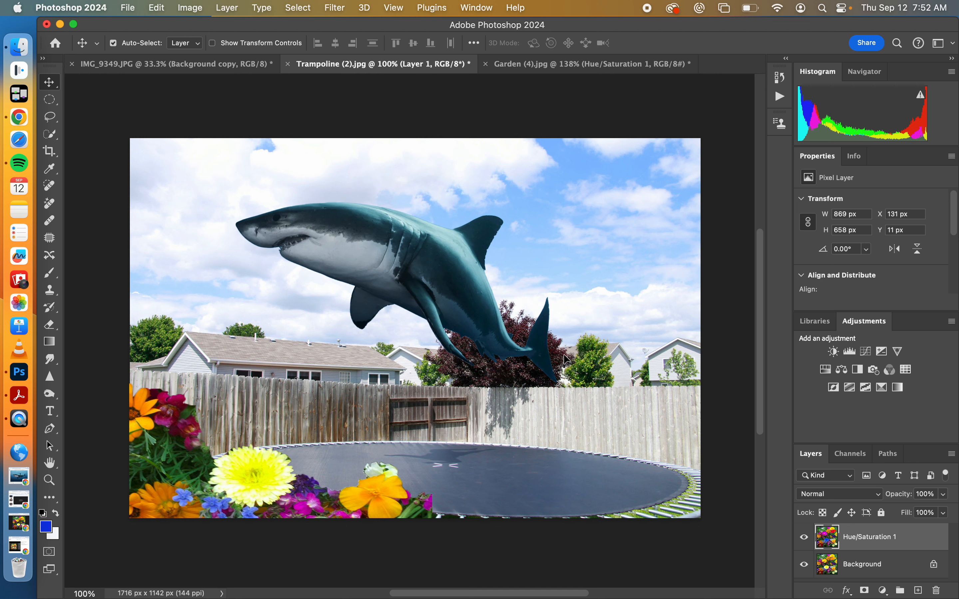
pyautogui.moveTo(566, 359); pyautogui.dragTo(556, 356)
pyautogui.moveTo(572, 318); pyautogui.dragTo(571, 496)
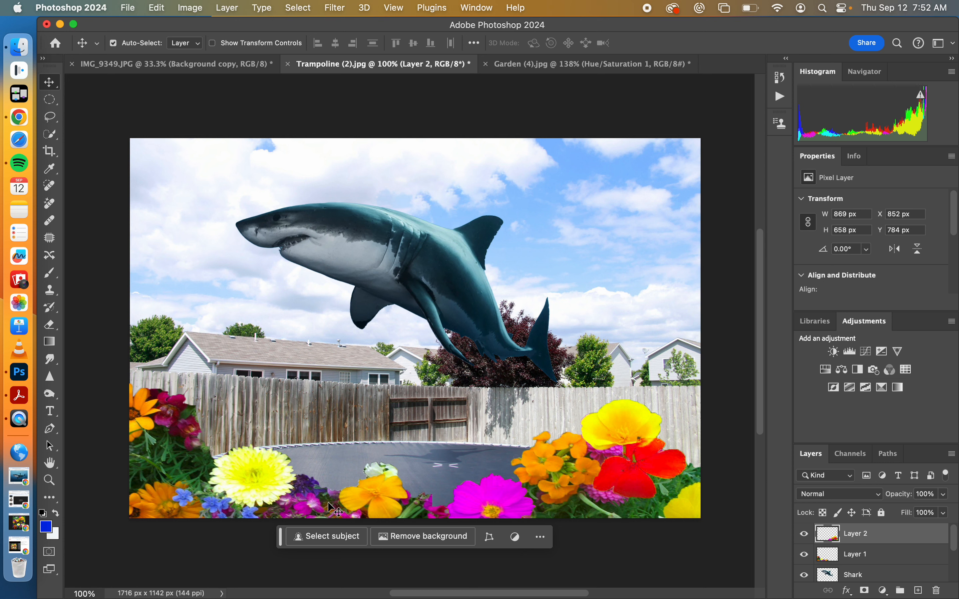
pyautogui.moveTo(536, 466); pyautogui.dragTo(598, 474)
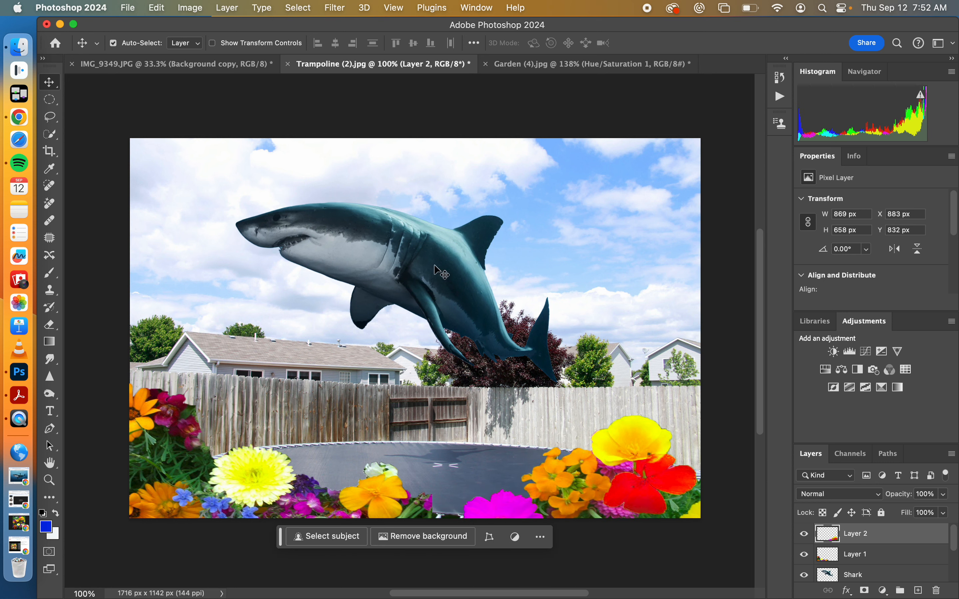